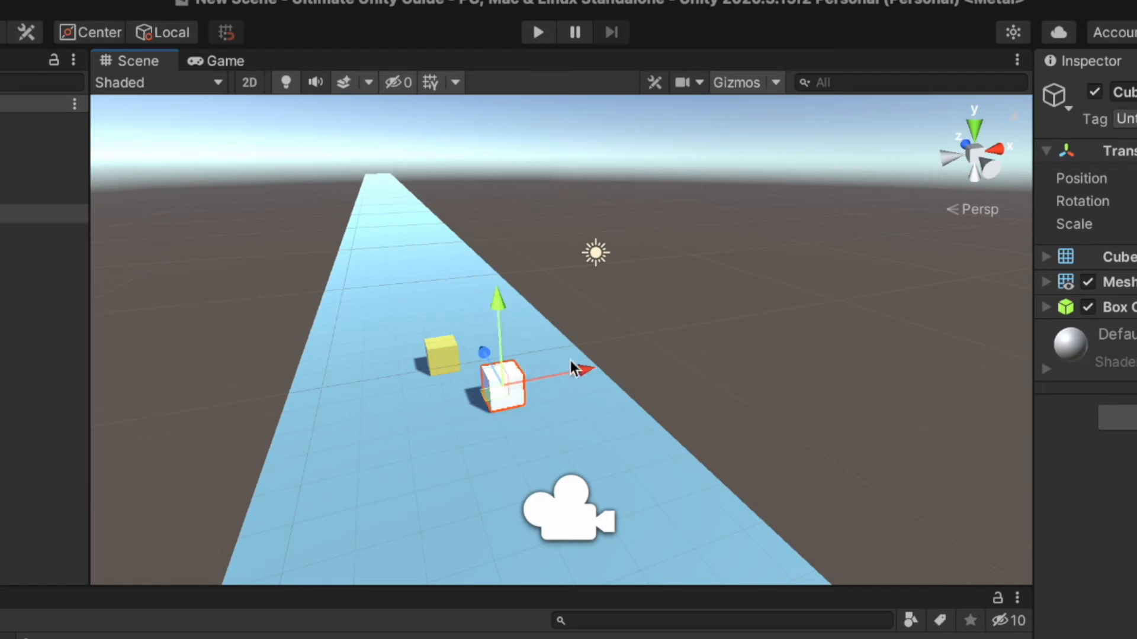
- Try to position the white cube by hand at the same spot as the yellow cube
{"action": "left_click_drag", "start_coordinate": [578, 376], "coordinate": [616, 354]}
{"action": "left_click_drag", "start_coordinate": [533, 349], "coordinate": [509, 320]}
{"action": "left_click_drag", "start_coordinate": [599, 333], "coordinate": [525, 343]}
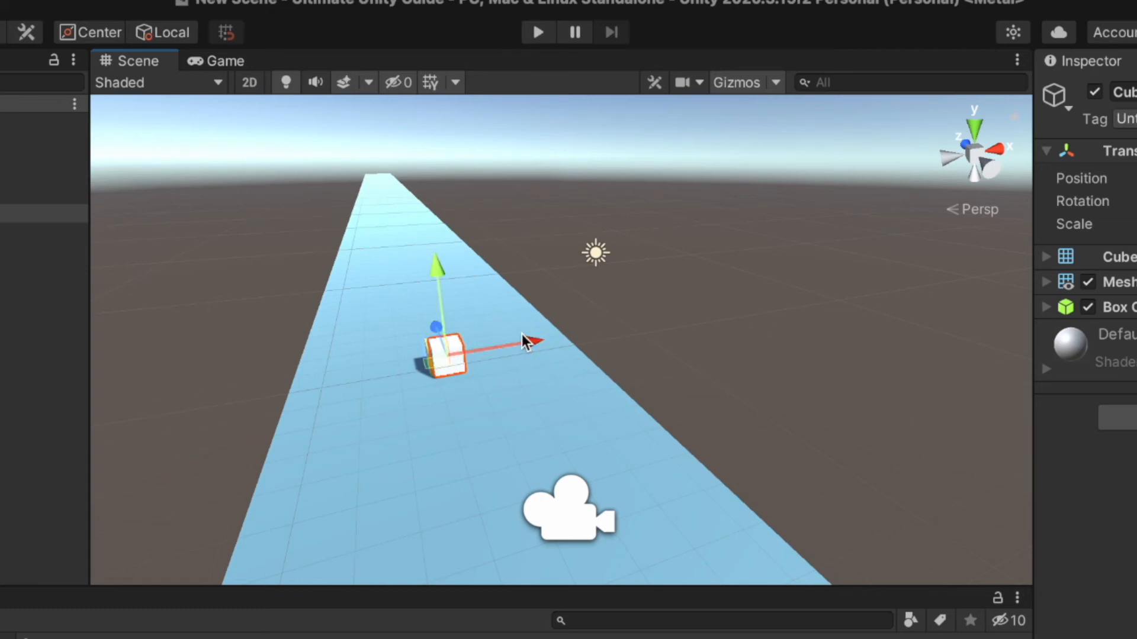
- Undo the manual moves of the white cube
{"action": "key", "text": "super+z"}
{"action": "key", "text": "super+z"}
{"action": "key", "text": "super+z"}
{"action": "key", "text": "super+z"}
{"action": "key", "text": "super+z"}
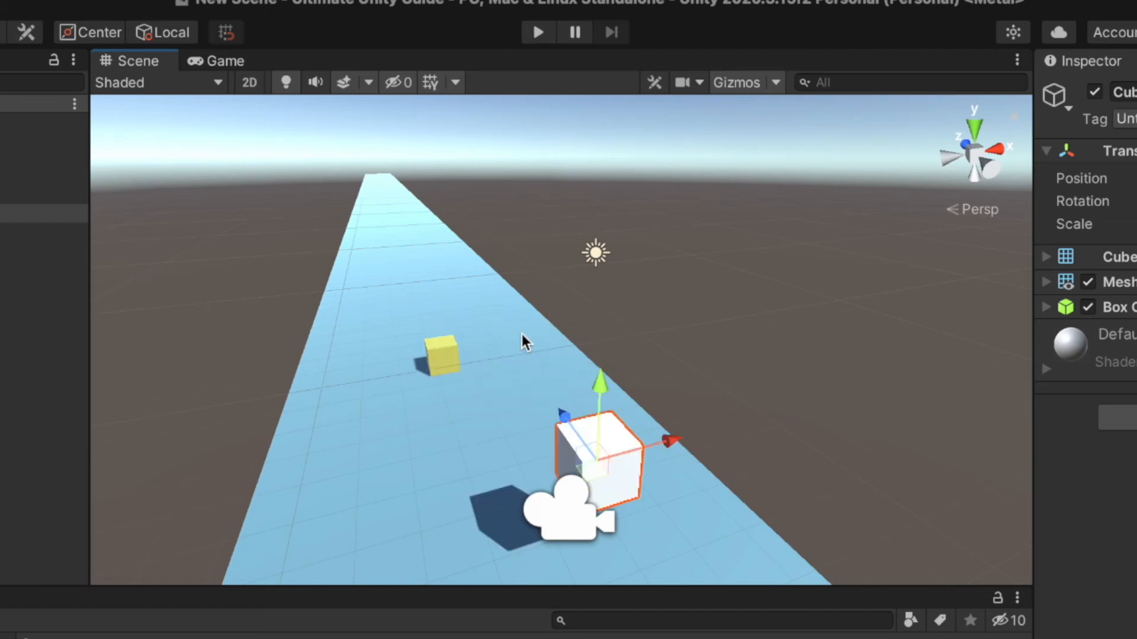
{"action": "key", "text": "super+z"}
- Raise the white cube above the track to about Y 1.97
{"action": "left_click", "coordinate": [600, 437]}
{"action": "left_click_drag", "start_coordinate": [601, 409], "coordinate": [601, 409]}
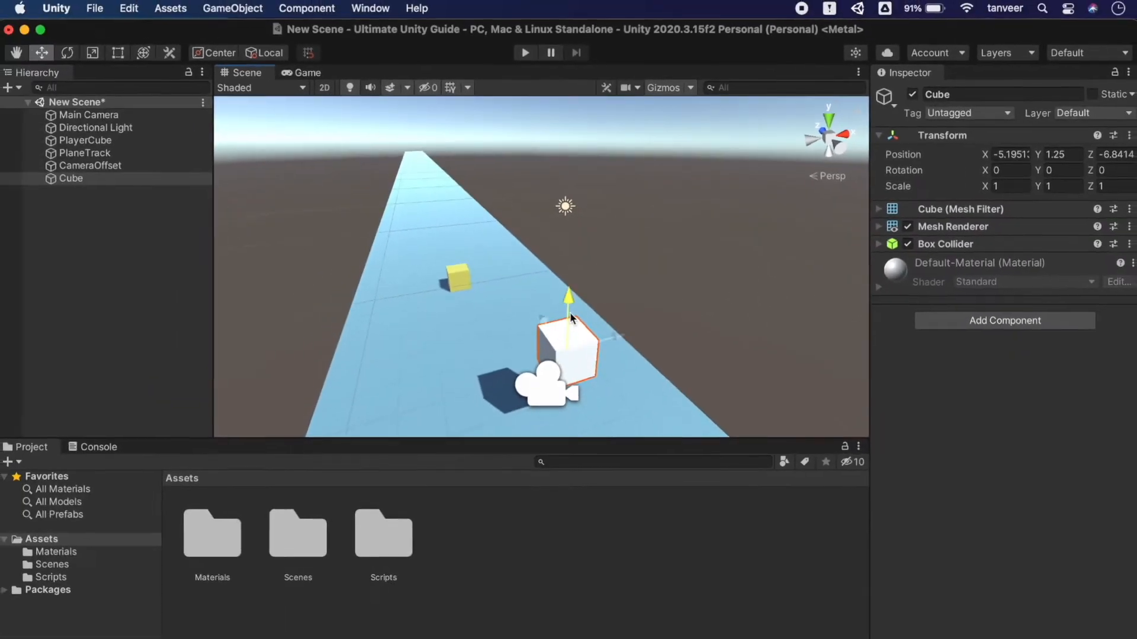
{"action": "left_click_drag", "start_coordinate": [569, 311], "coordinate": [570, 286]}
- Copy the Transform component of PlayerCube and paste its values onto the white Cube's Transform
{"action": "left_click", "coordinate": [459, 277]}
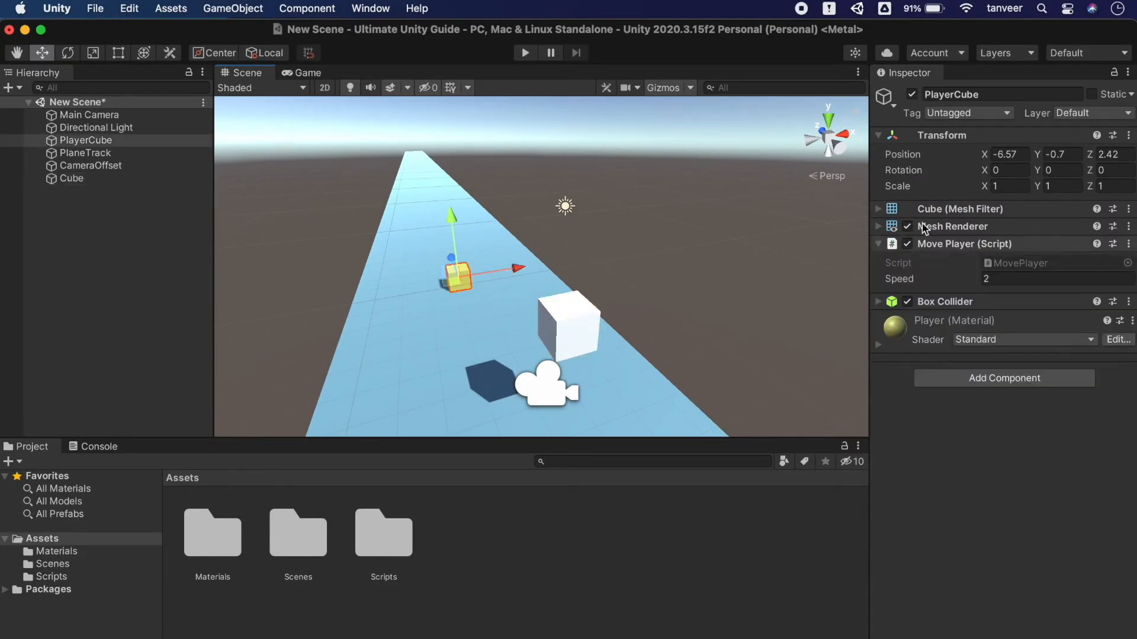
{"action": "left_click", "coordinate": [1128, 136]}
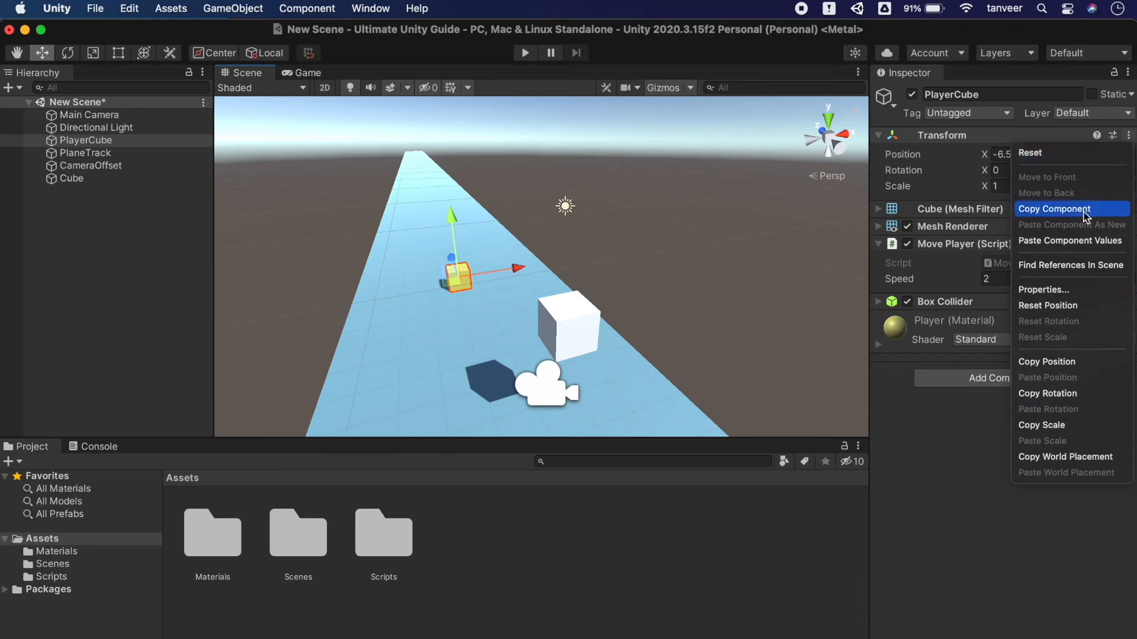
{"action": "left_click", "coordinate": [1053, 211]}
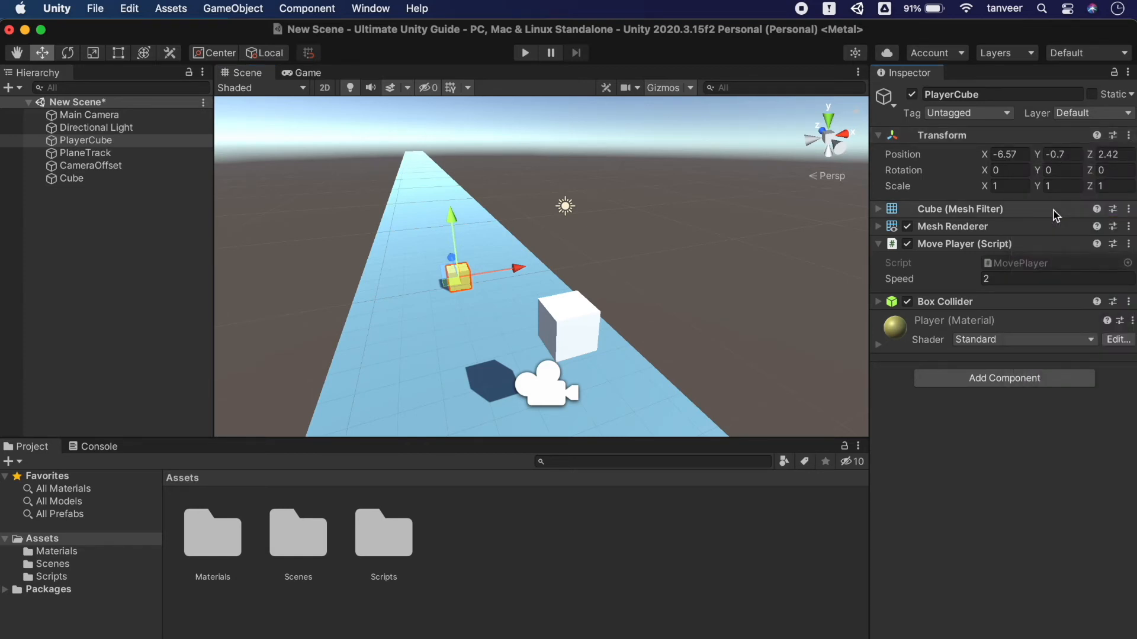
{"action": "left_click", "coordinate": [563, 325]}
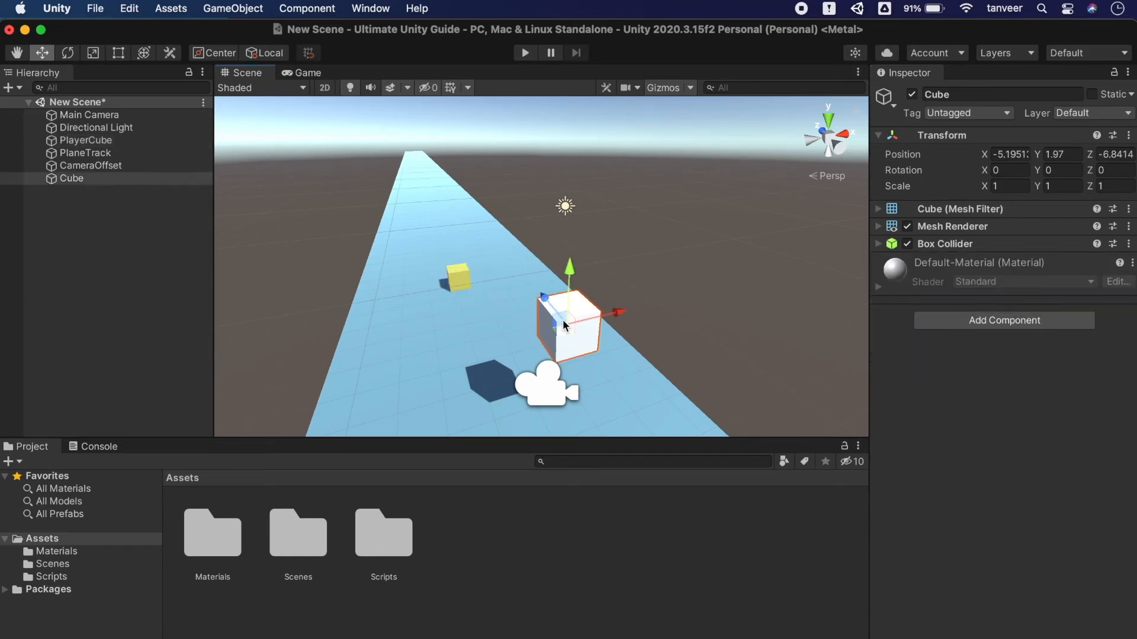
{"action": "left_click", "coordinate": [1129, 136]}
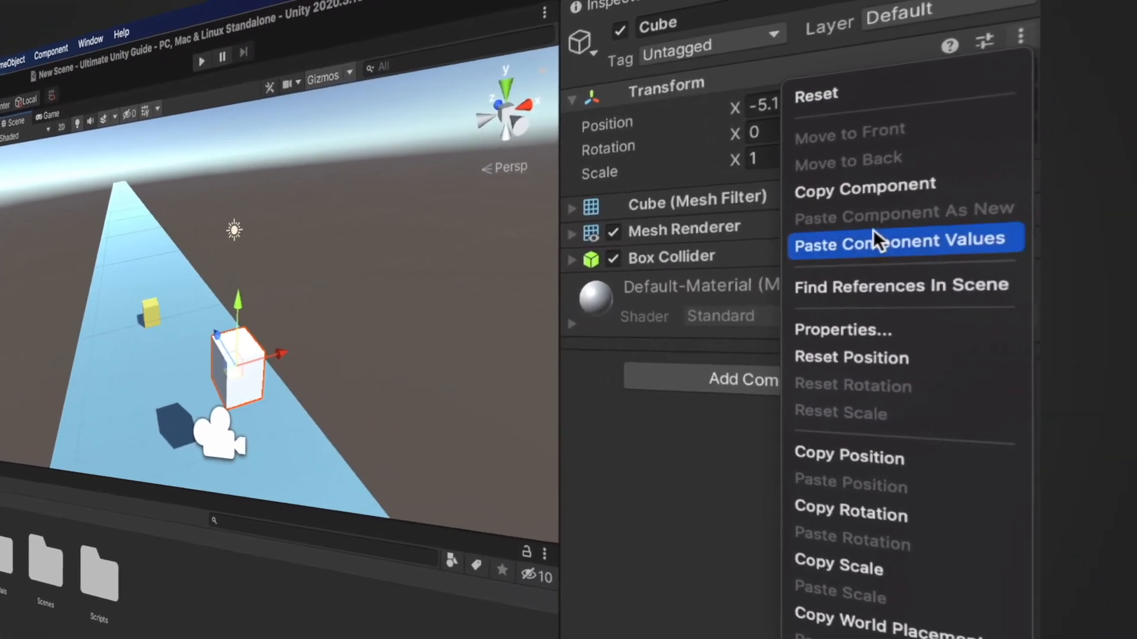
{"action": "left_click", "coordinate": [995, 242]}
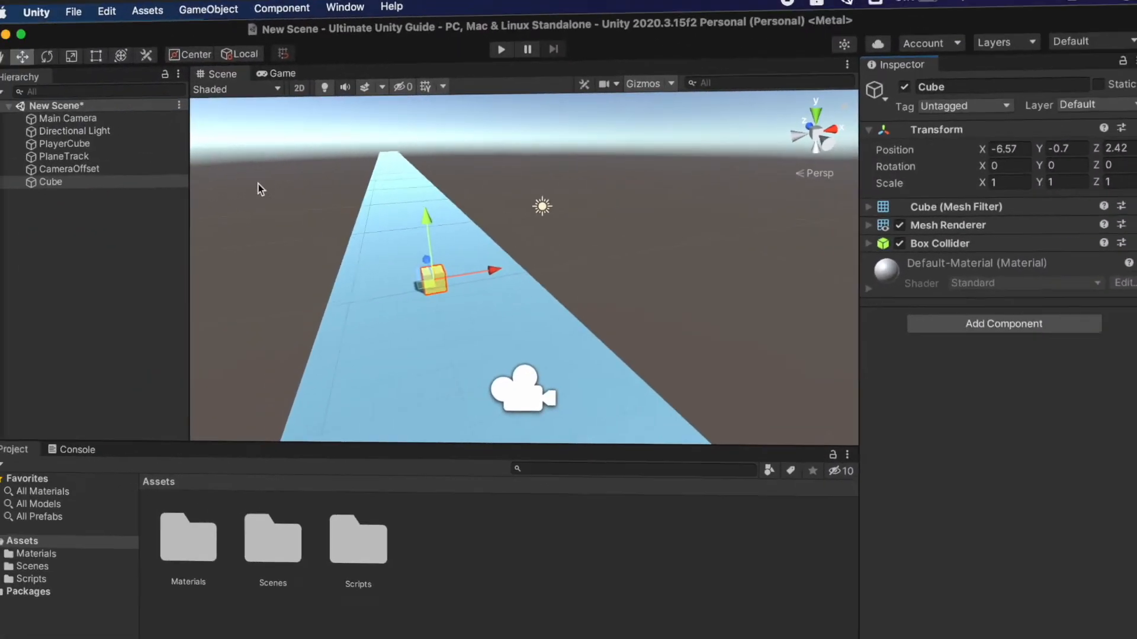
- Move the white Cube away from PlayerCube to about X -4.26, Y 2.17, Z -3.68
{"action": "left_click_drag", "start_coordinate": [492, 271], "coordinate": [526, 265]}
{"action": "key", "text": "super+z"}
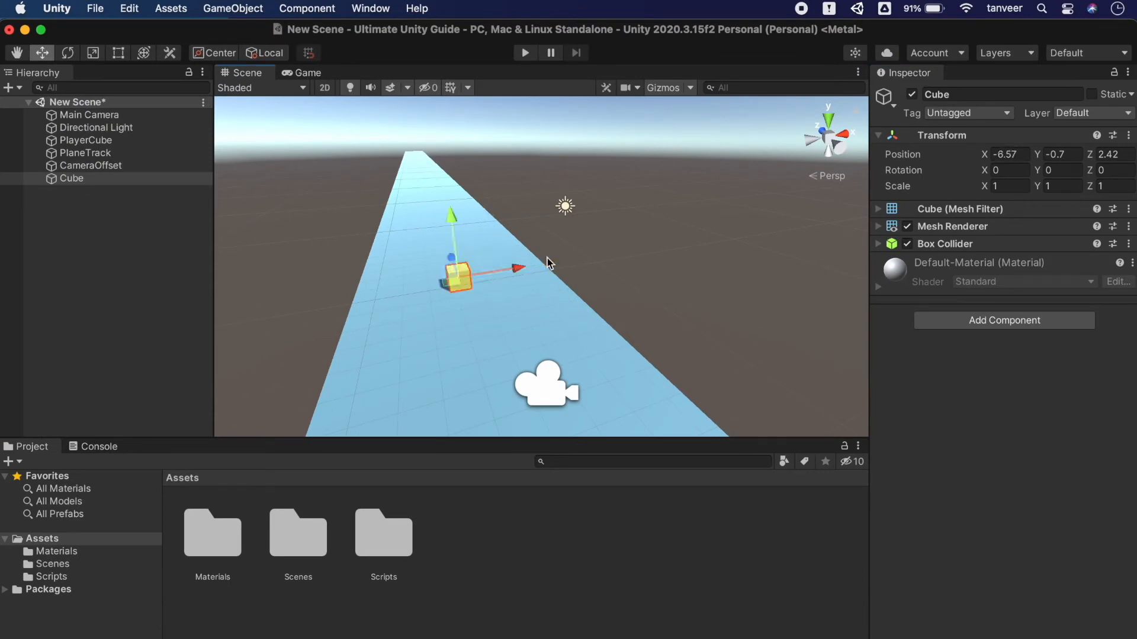
{"action": "left_click", "coordinate": [544, 276]}
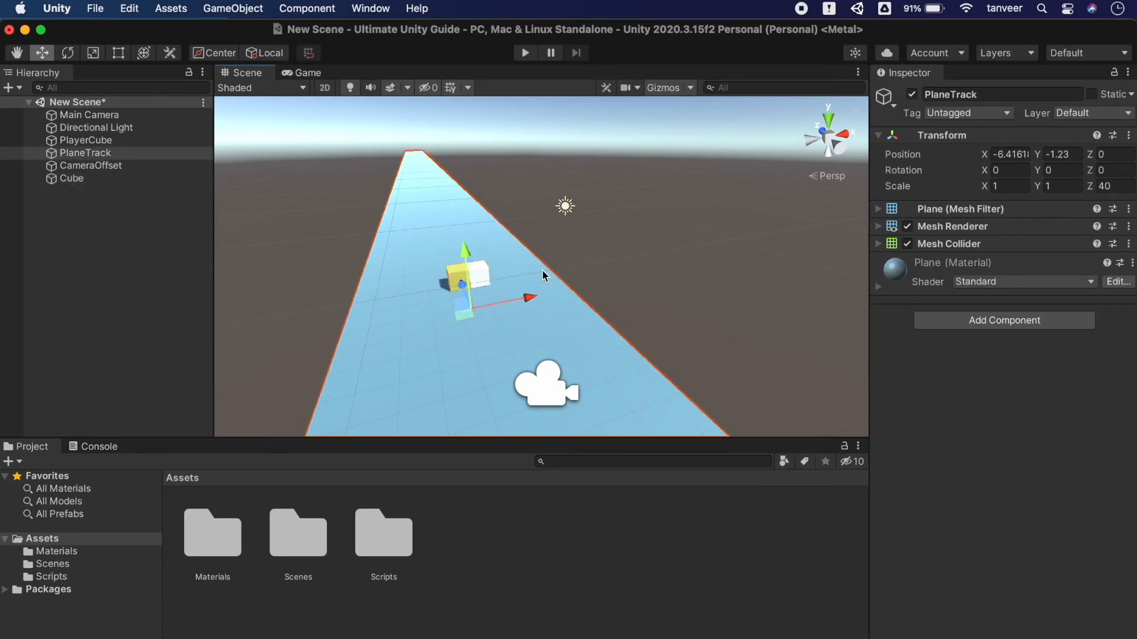
{"action": "left_click", "coordinate": [589, 247]}
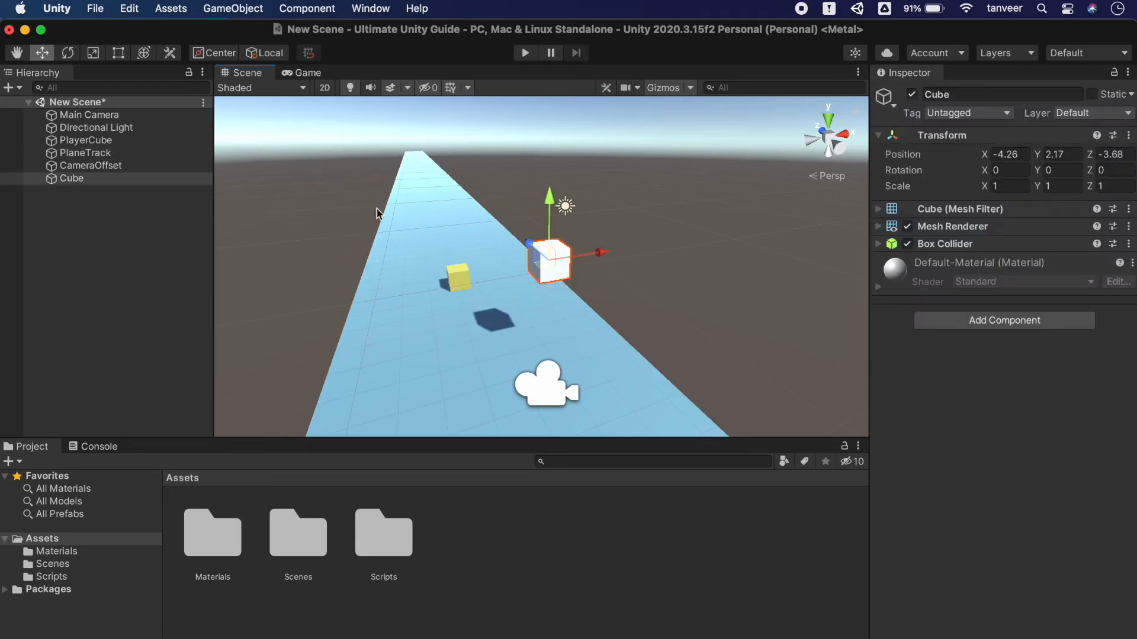
{"action": "left_click", "coordinate": [453, 277]}
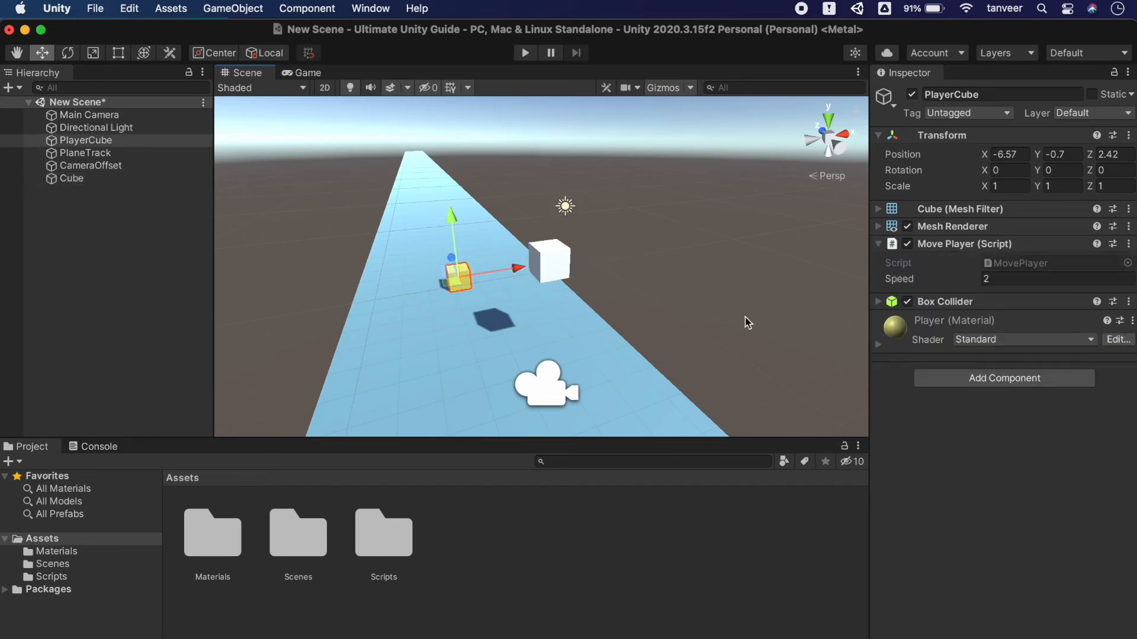
{"action": "left_click", "coordinate": [1116, 137]}
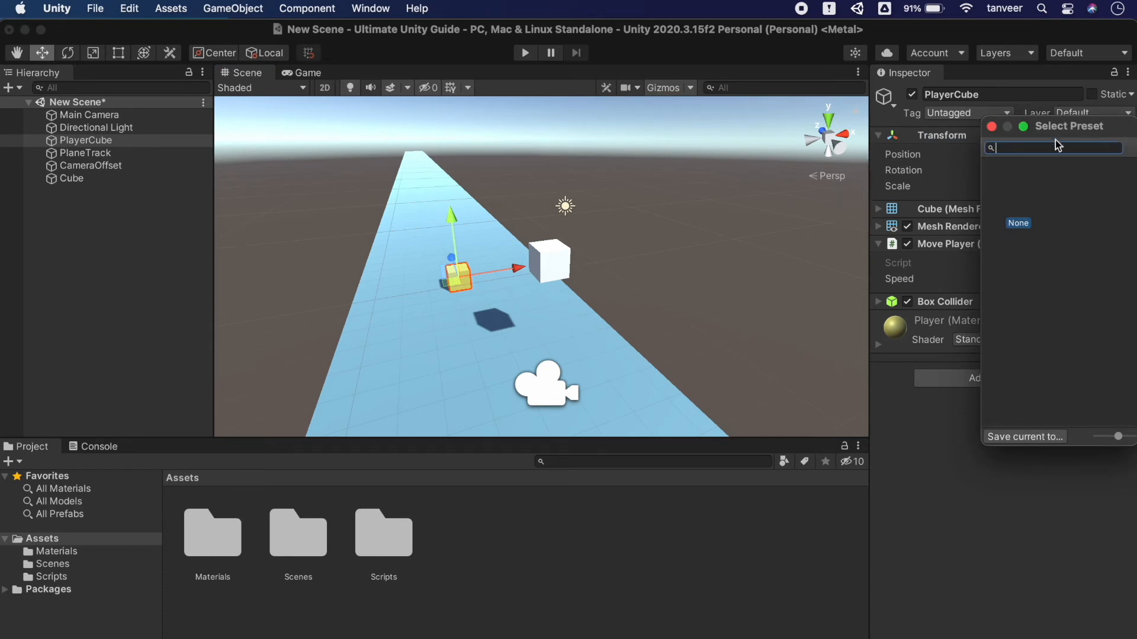
{"action": "left_click", "coordinate": [991, 126]}
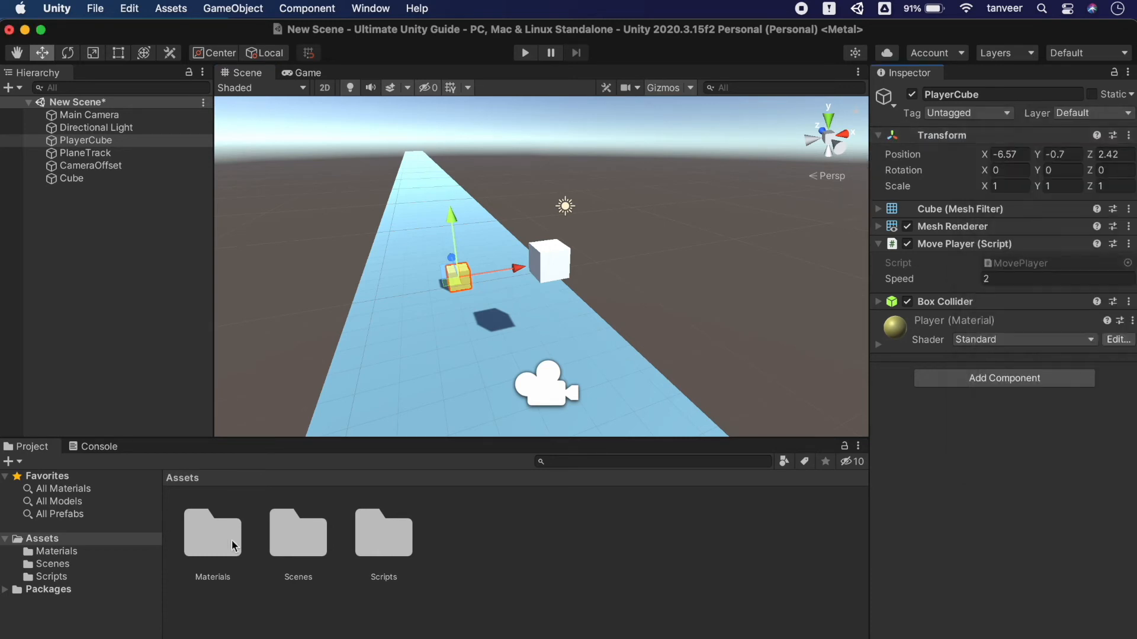
- Create a folder named Presets in Assets
{"action": "left_click", "coordinate": [47, 542]}
{"action": "right_click", "coordinate": [50, 542]}
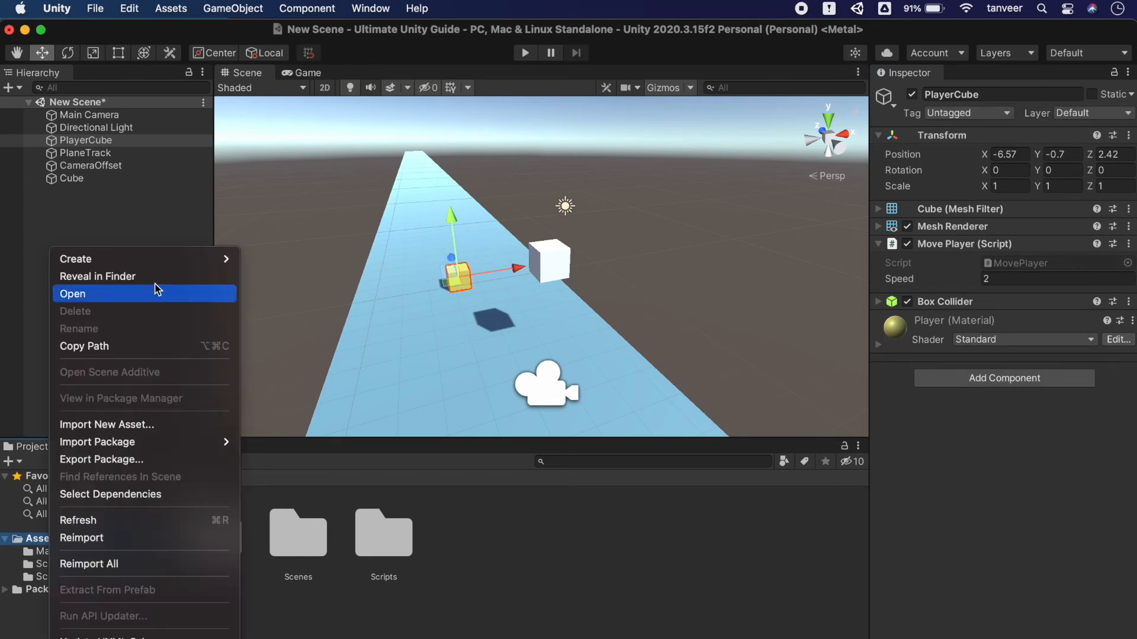
{"action": "mouse_move", "coordinate": [198, 259]}
{"action": "left_click", "coordinate": [324, 33]}
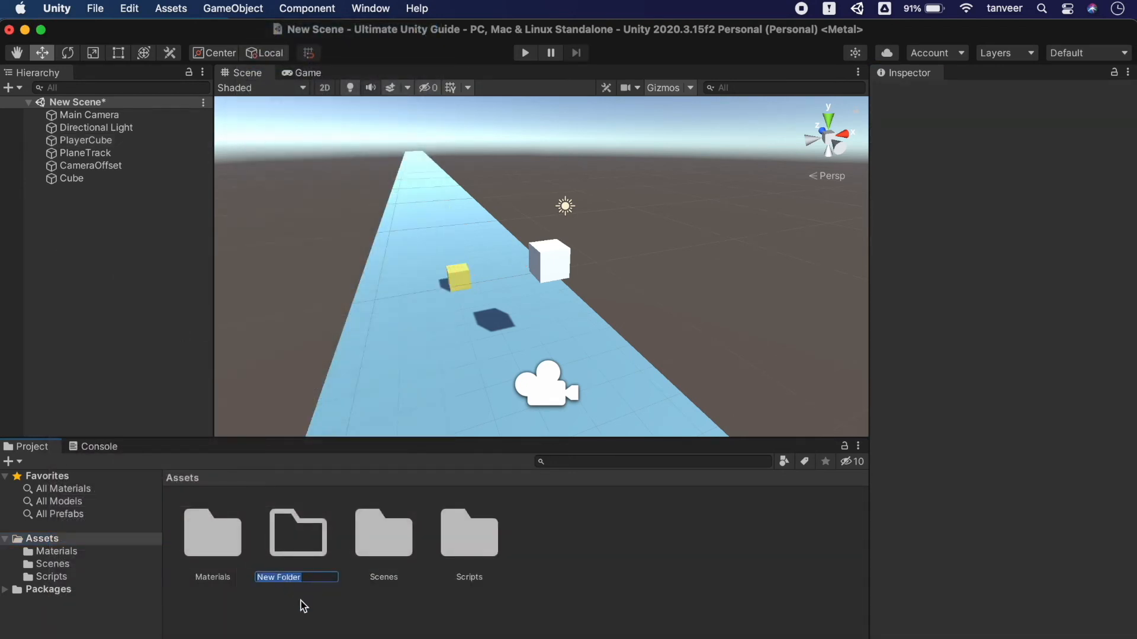
{"action": "type", "text": "Presets"}
{"action": "key", "text": "Return"}
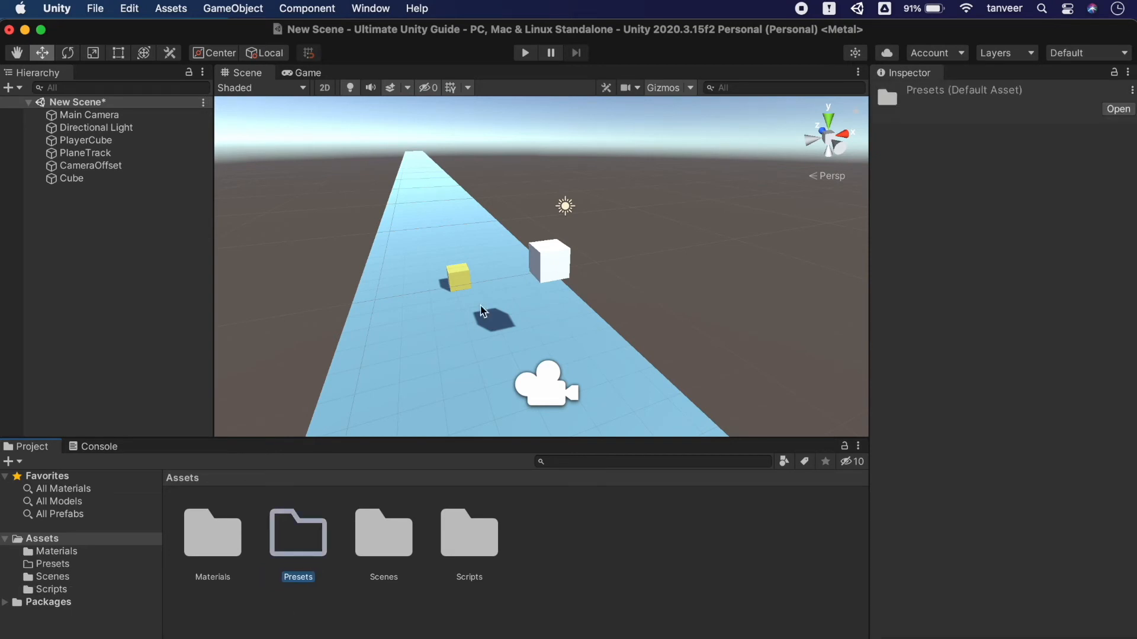
- Save PlayerCube's Transform as a preset named Transform in the Presets folder, and open the saved preset to view its values
{"action": "left_click", "coordinate": [462, 278]}
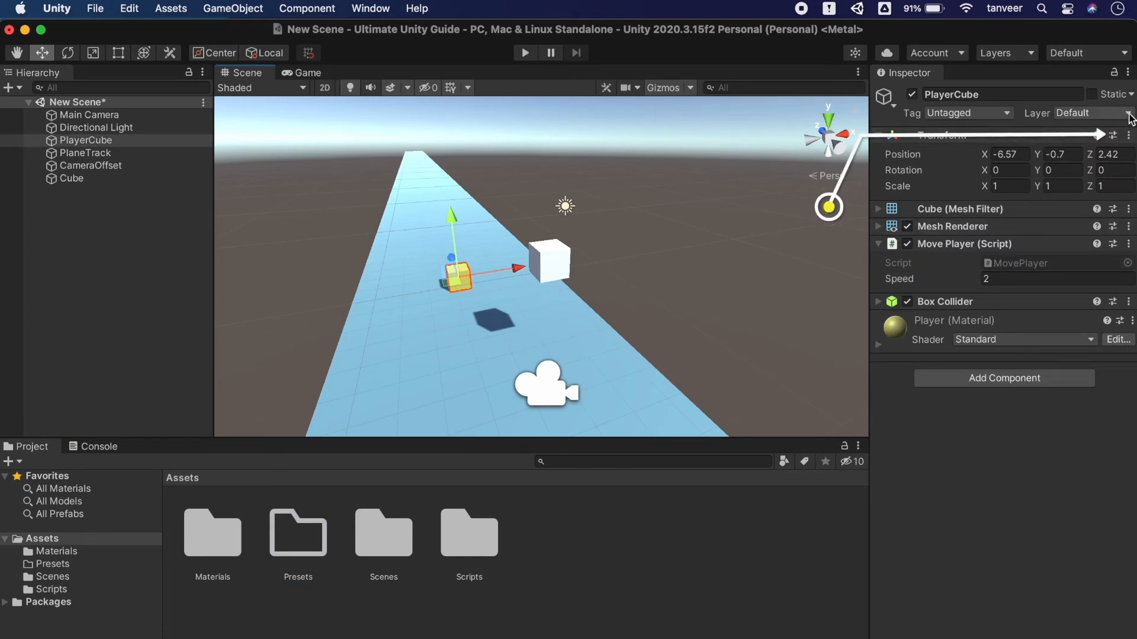
{"action": "left_click", "coordinate": [1113, 135]}
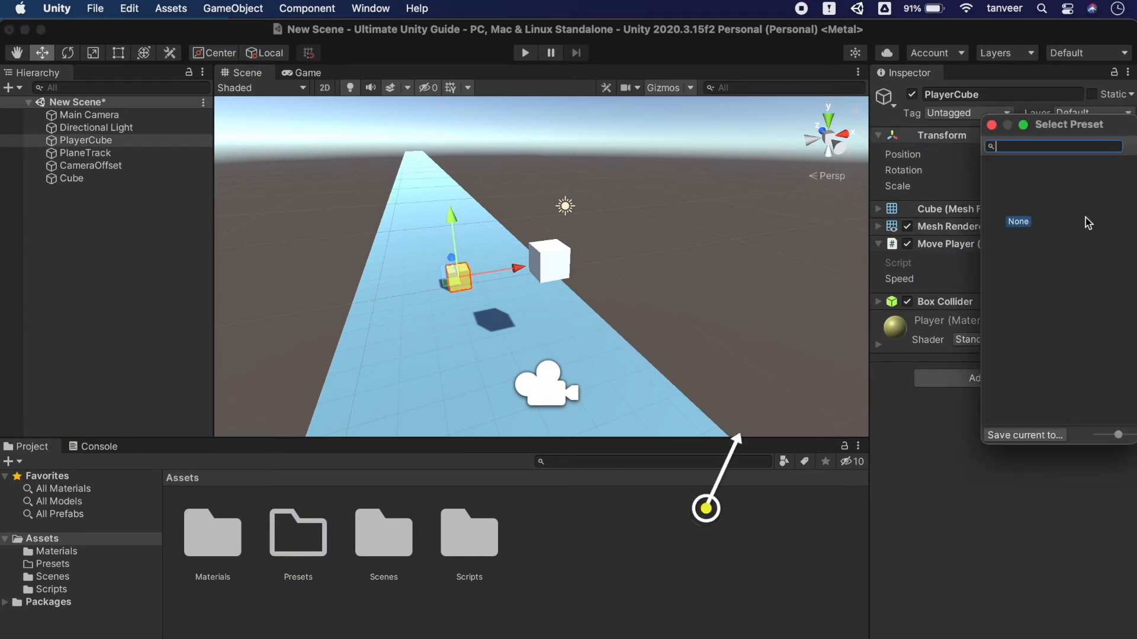
{"action": "left_click", "coordinate": [1025, 435]}
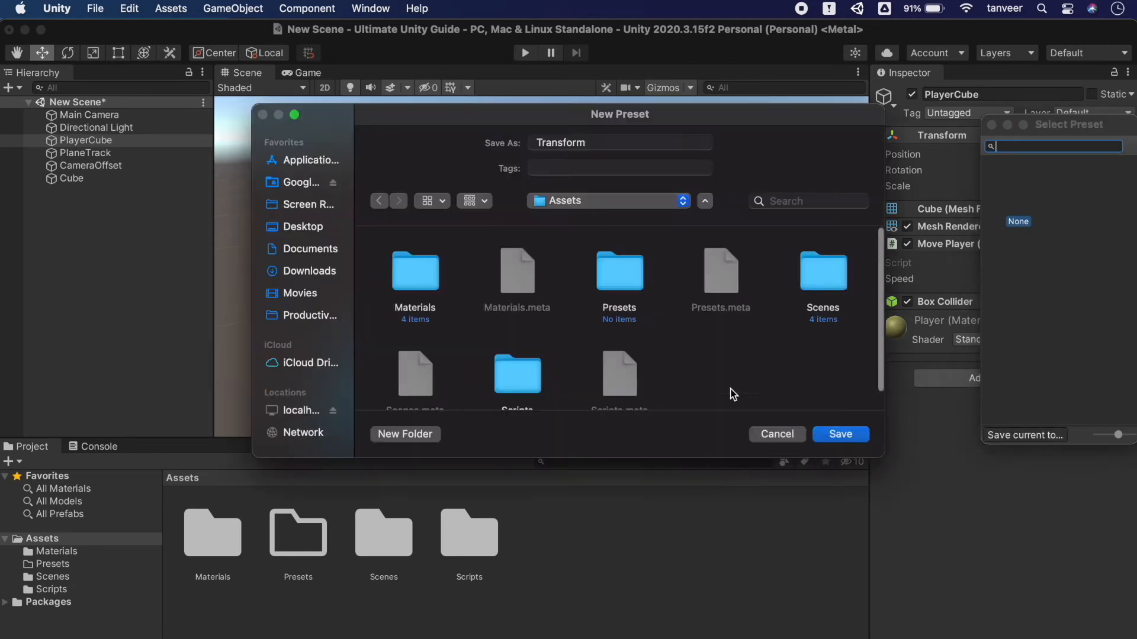
{"action": "double_click", "coordinate": [631, 287]}
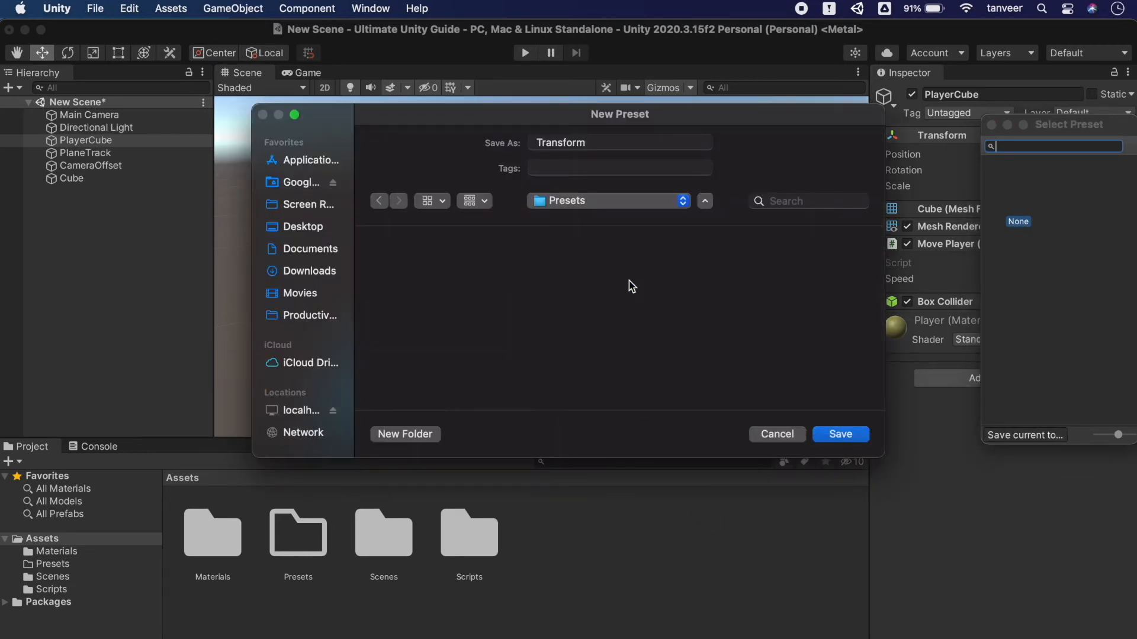
{"action": "left_click", "coordinate": [838, 435]}
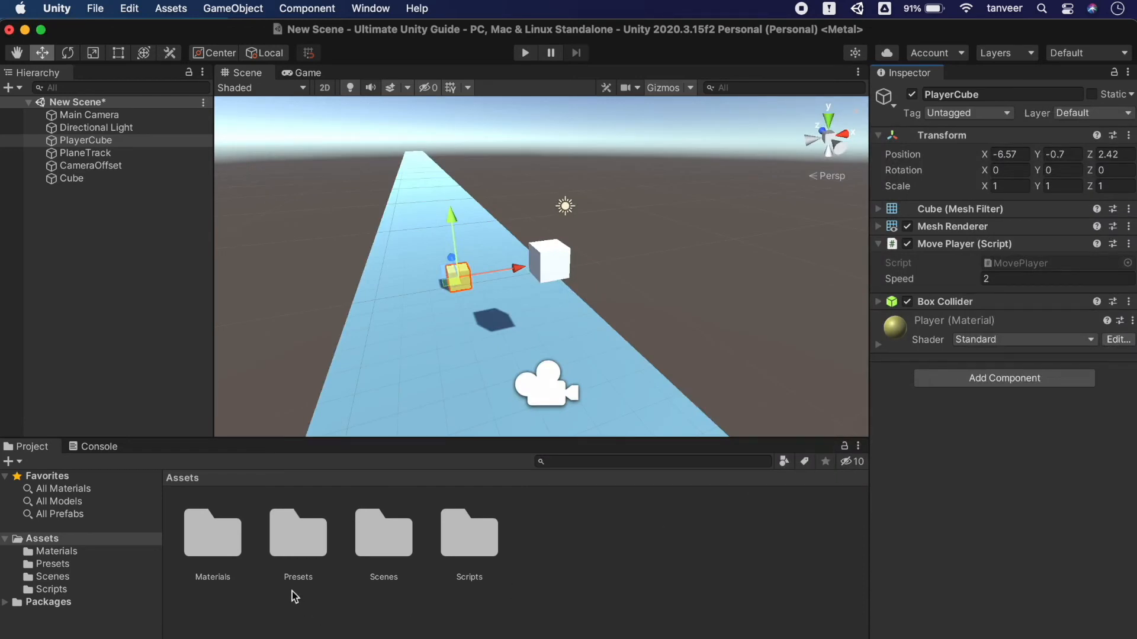
{"action": "left_click", "coordinate": [56, 565]}
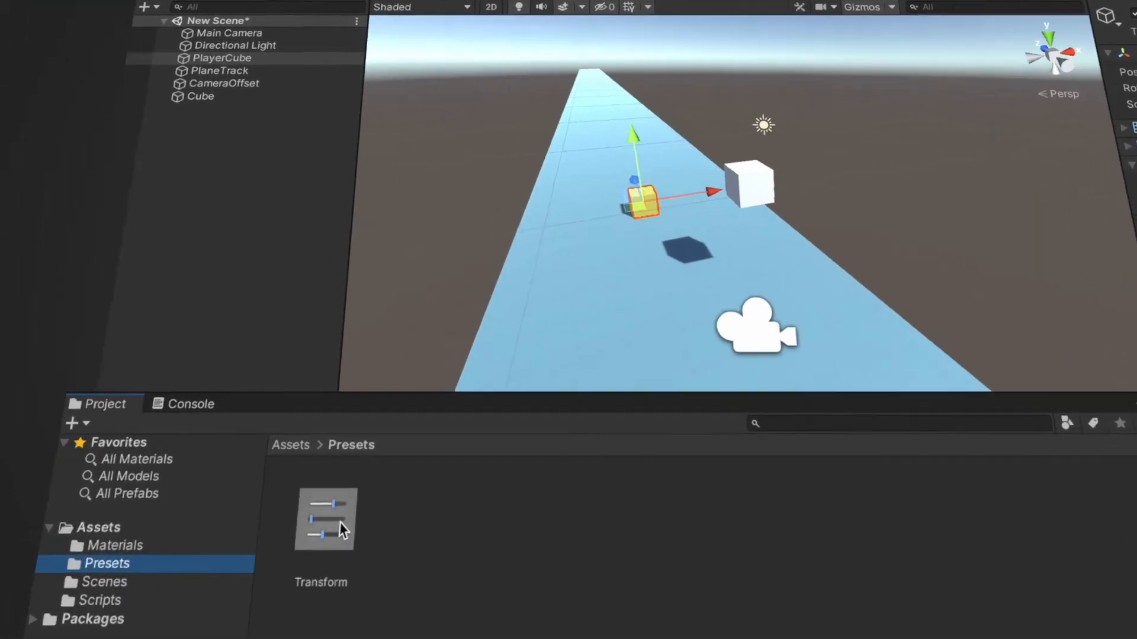
{"action": "left_click", "coordinate": [225, 534]}
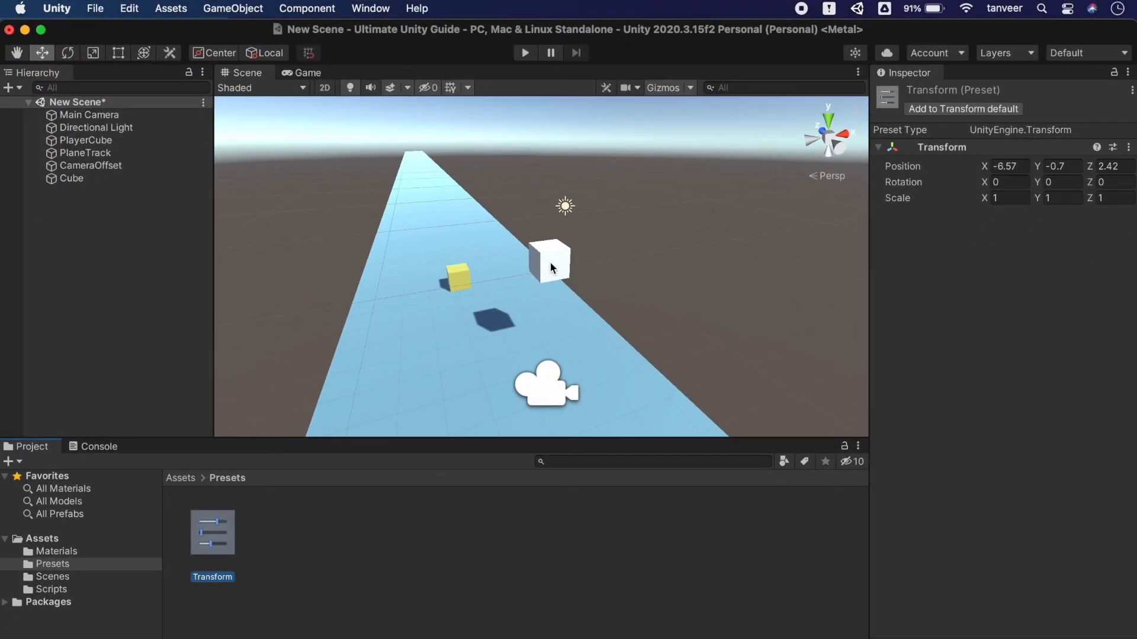
- Apply the Transform preset to the white Cube, and move the Cube along X to about -4.19
{"action": "left_click", "coordinate": [551, 267]}
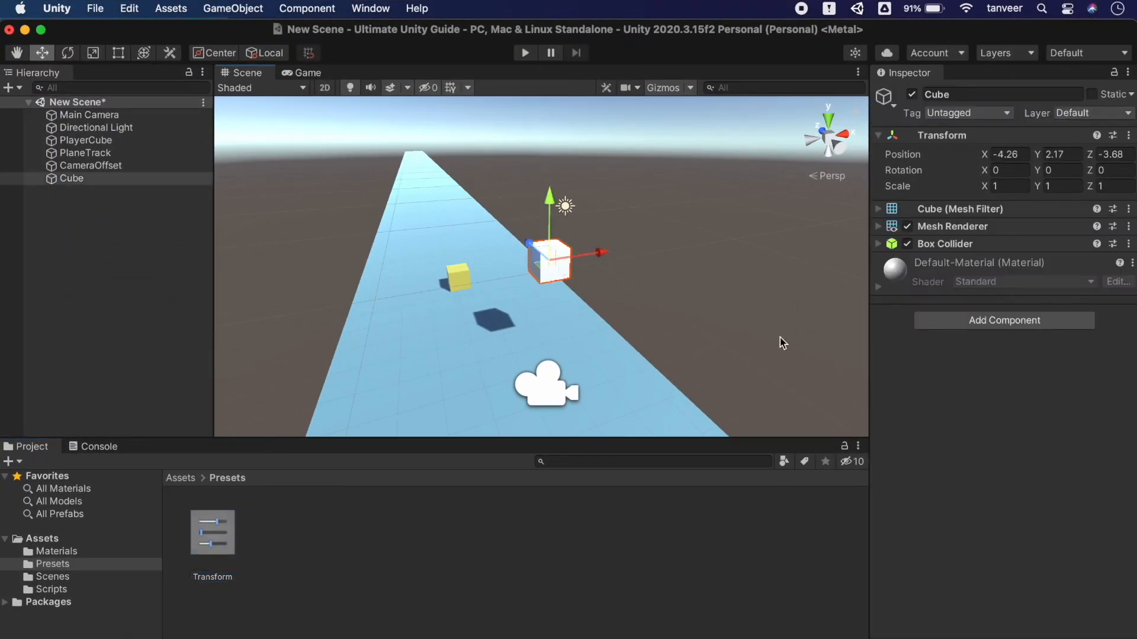
{"action": "left_click", "coordinate": [1114, 137]}
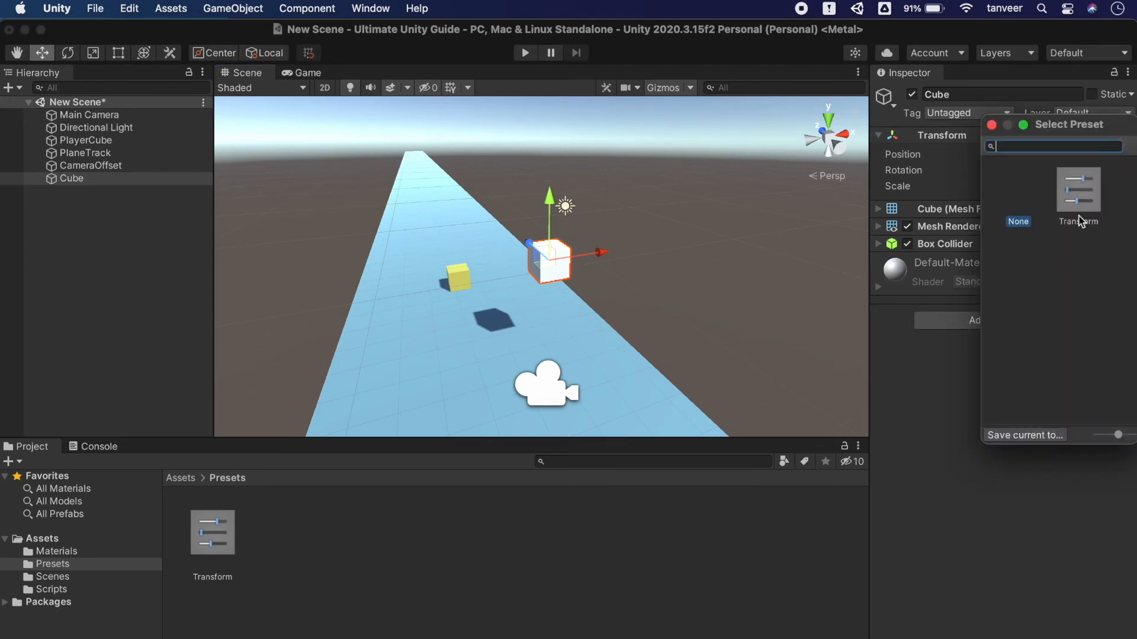
{"action": "left_click", "coordinate": [1078, 191]}
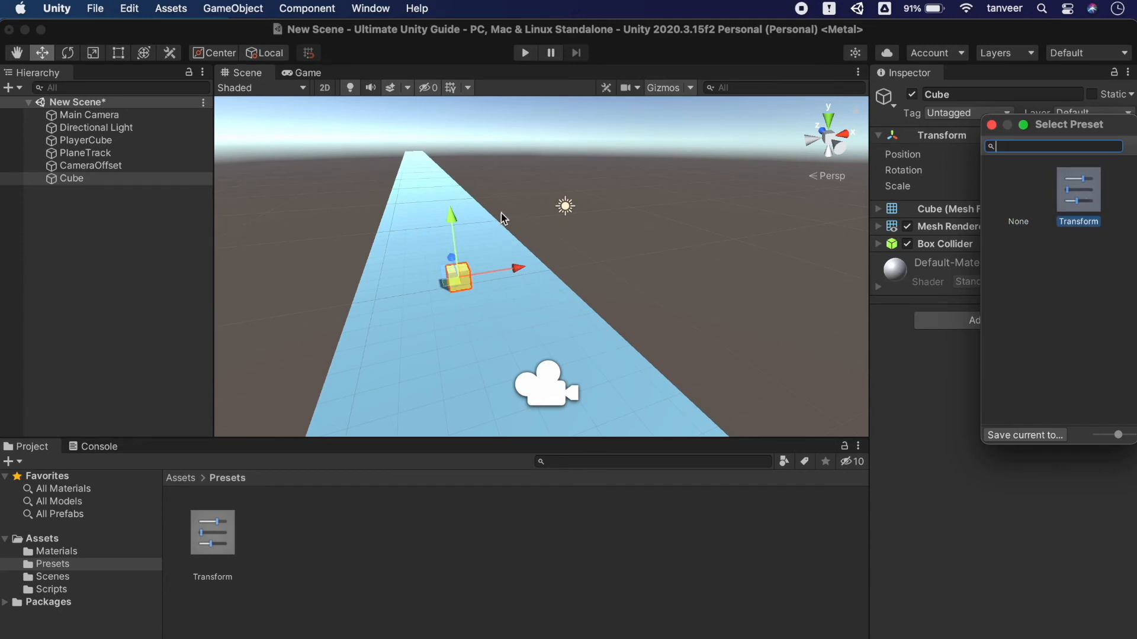
{"action": "left_click_drag", "start_coordinate": [512, 269], "coordinate": [557, 266]}
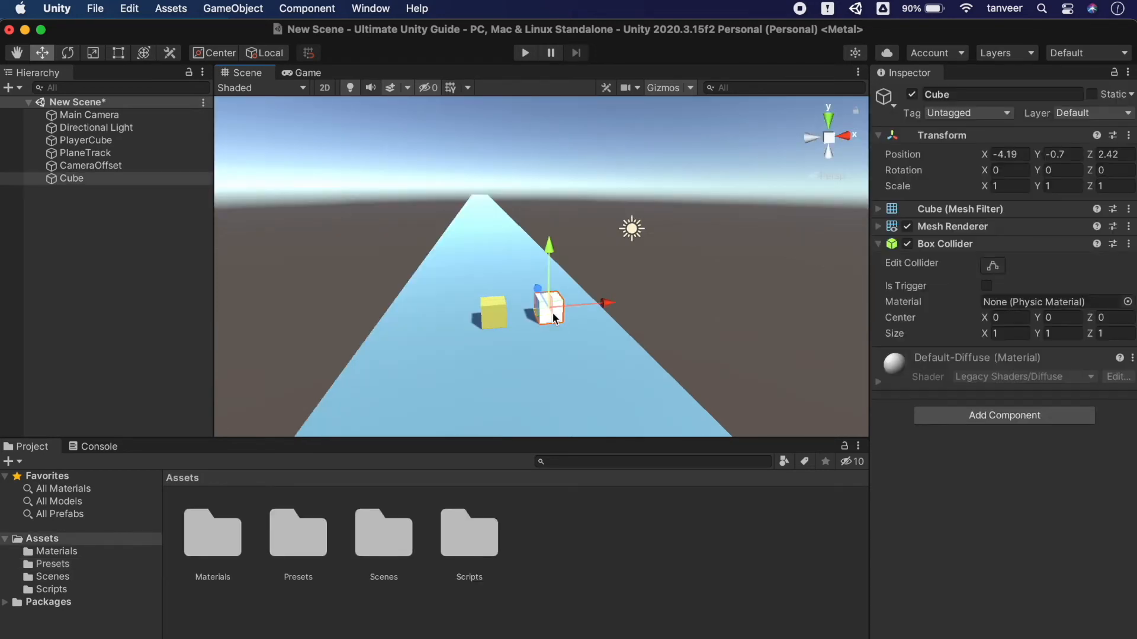
- Apply the EnemyBlock material from the Materials folder to the white Cube
{"action": "key", "text": "f"}
{"action": "right_click_drag", "start_coordinate": [553, 316], "coordinate": [613, 314]}
{"action": "key", "text": "s"}
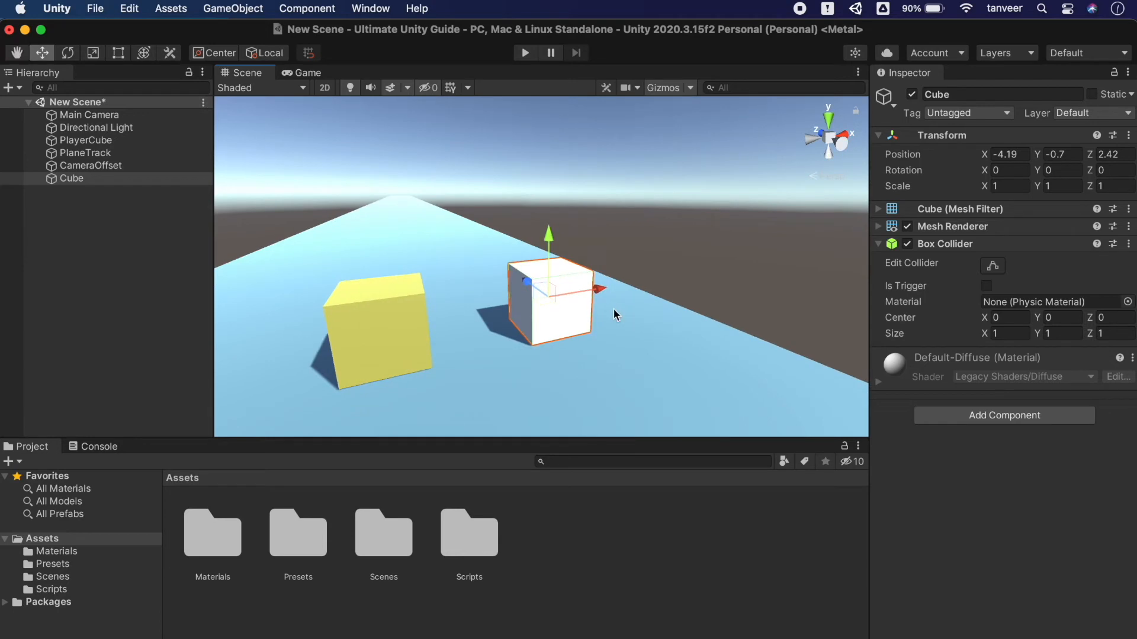
{"action": "left_click", "coordinate": [56, 552]}
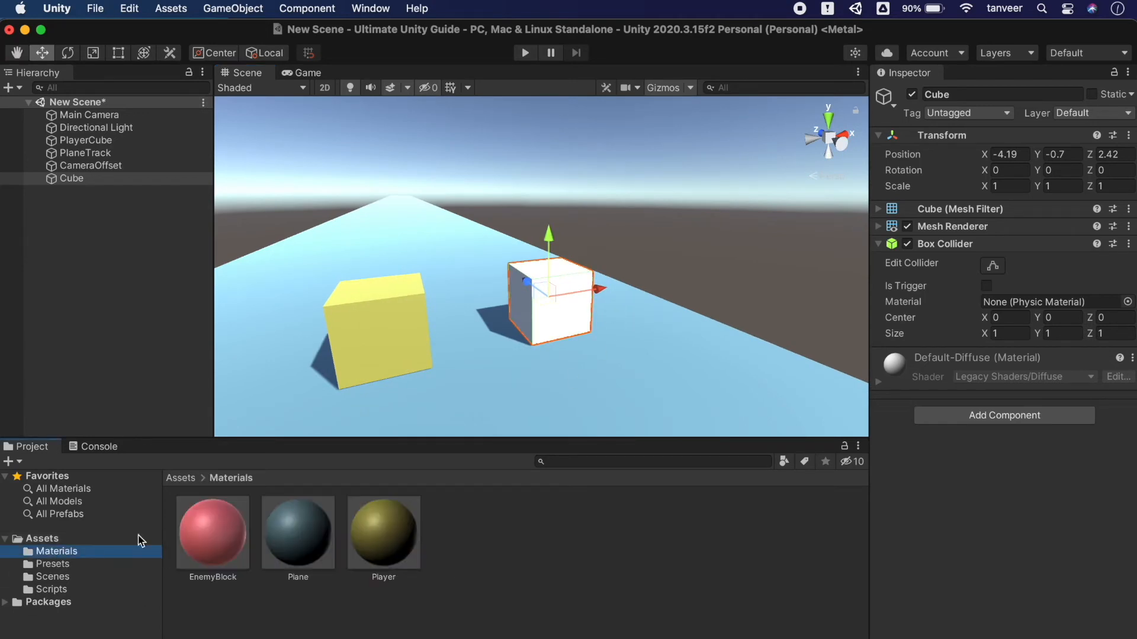
{"action": "left_click_drag", "start_coordinate": [228, 526], "coordinate": [541, 314]}
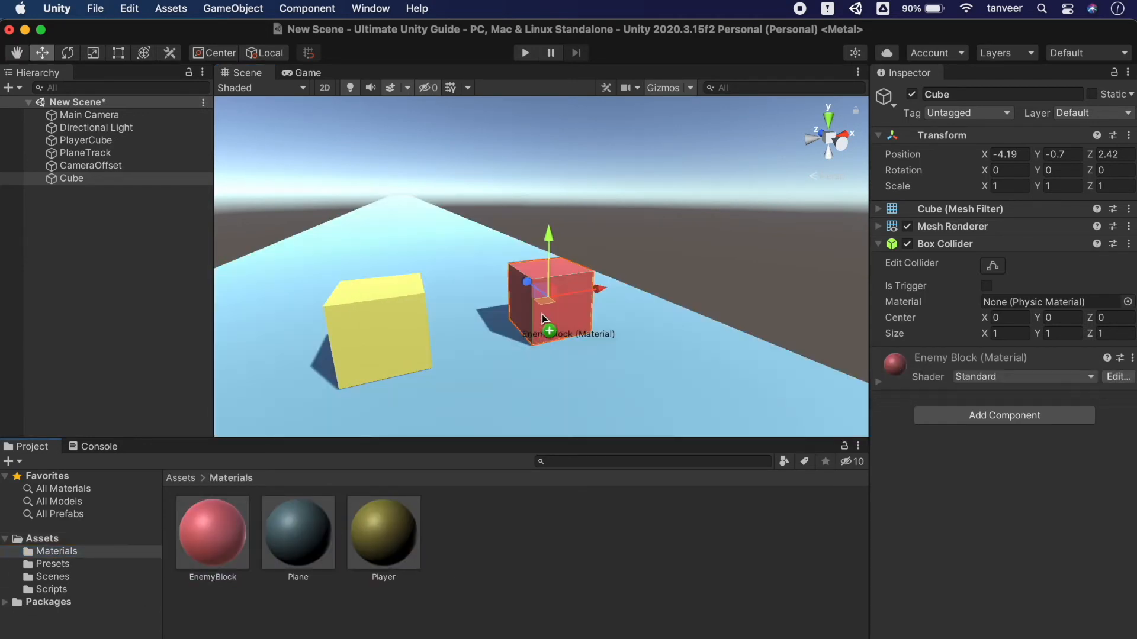
- Enlarge the Cube's Box Collider size to X 1.78, Y 1.58, Z 1.82
{"action": "left_click", "coordinate": [997, 334]}
{"action": "left_click_drag", "start_coordinate": [984, 335], "coordinate": [1110, 332]}
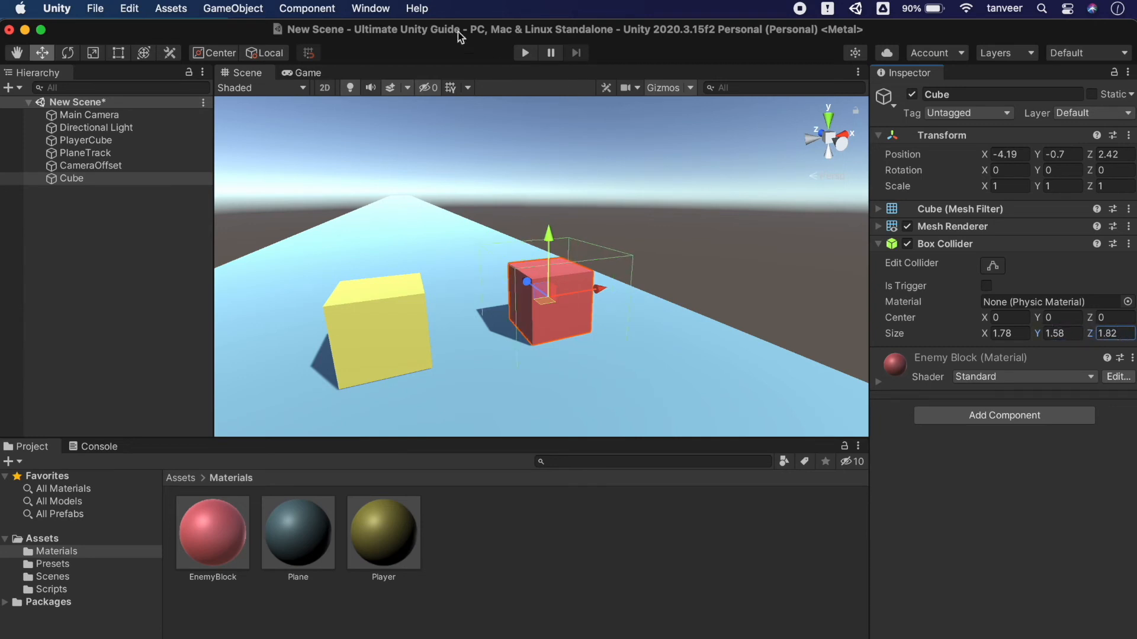
{"action": "left_click", "coordinate": [350, 88]}
{"action": "left_click", "coordinate": [350, 88]}
- Save the red Cube's Mesh Renderer settings as a preset named EnemyMeshRenderer in the Presets folder
{"action": "left_click", "coordinate": [52, 564]}
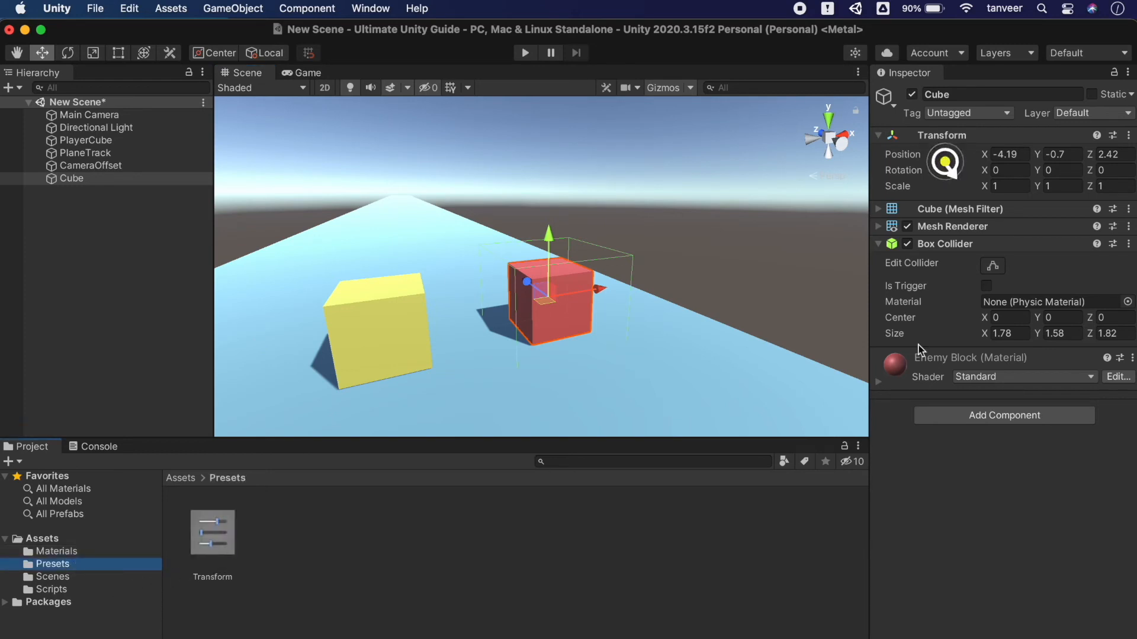
{"action": "left_click", "coordinate": [1112, 227]}
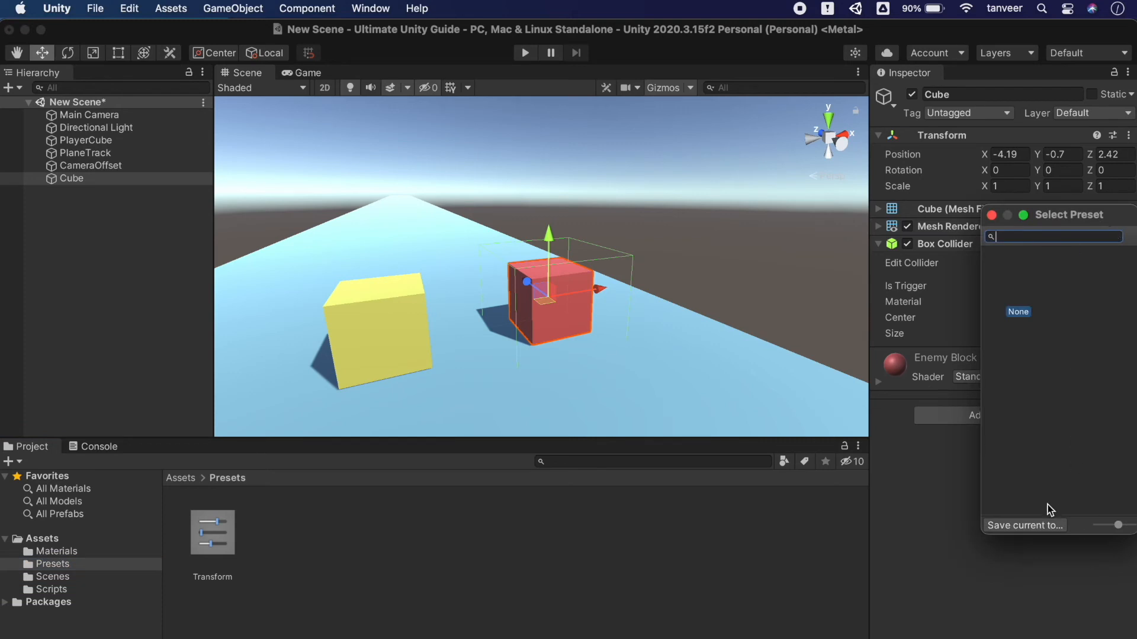
{"action": "left_click", "coordinate": [1027, 525]}
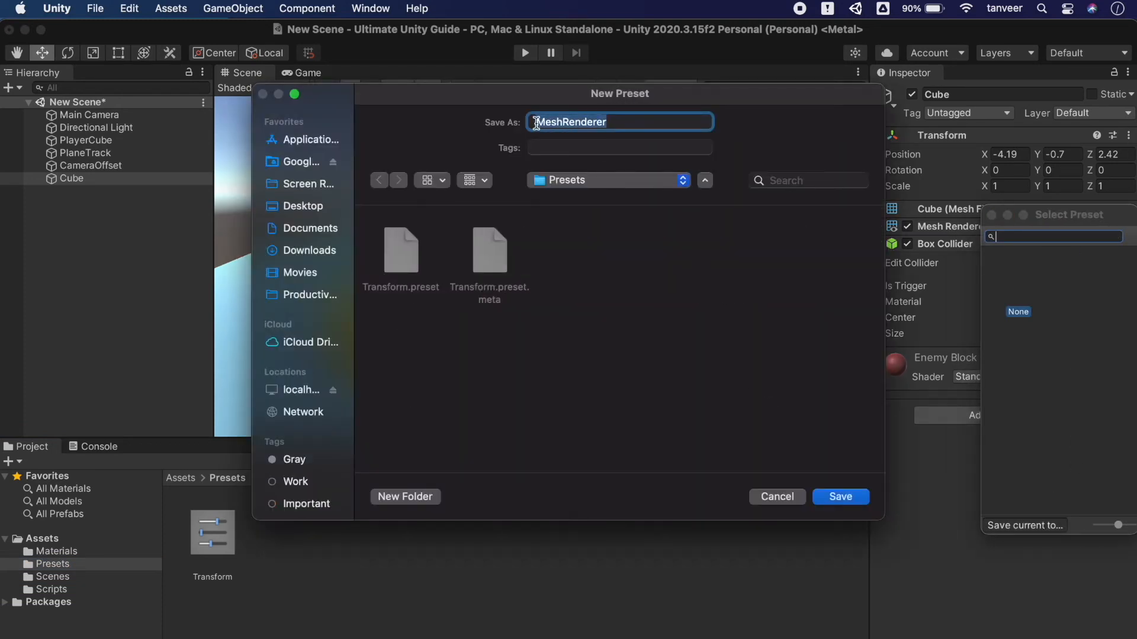
{"action": "left_click", "coordinate": [536, 121]}
{"action": "type", "text": "Enemy"}
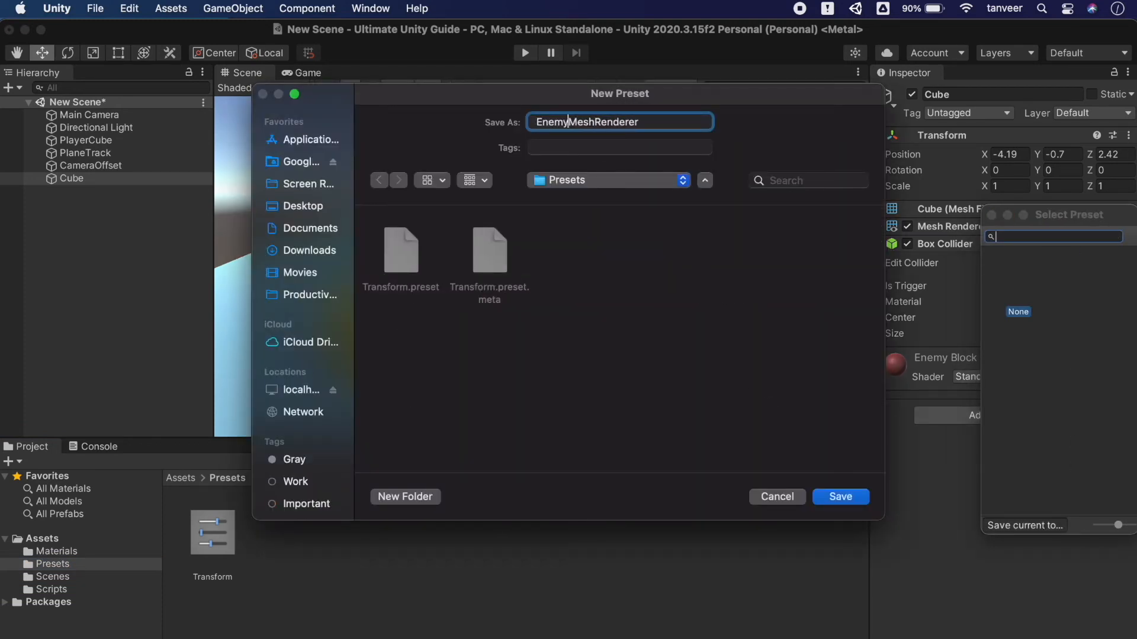
{"action": "left_click", "coordinate": [835, 498]}
- Save the red Cube's Box Collider settings as a preset named EnemyBoxCollider in the Presets folder
{"action": "left_click", "coordinate": [1112, 245]}
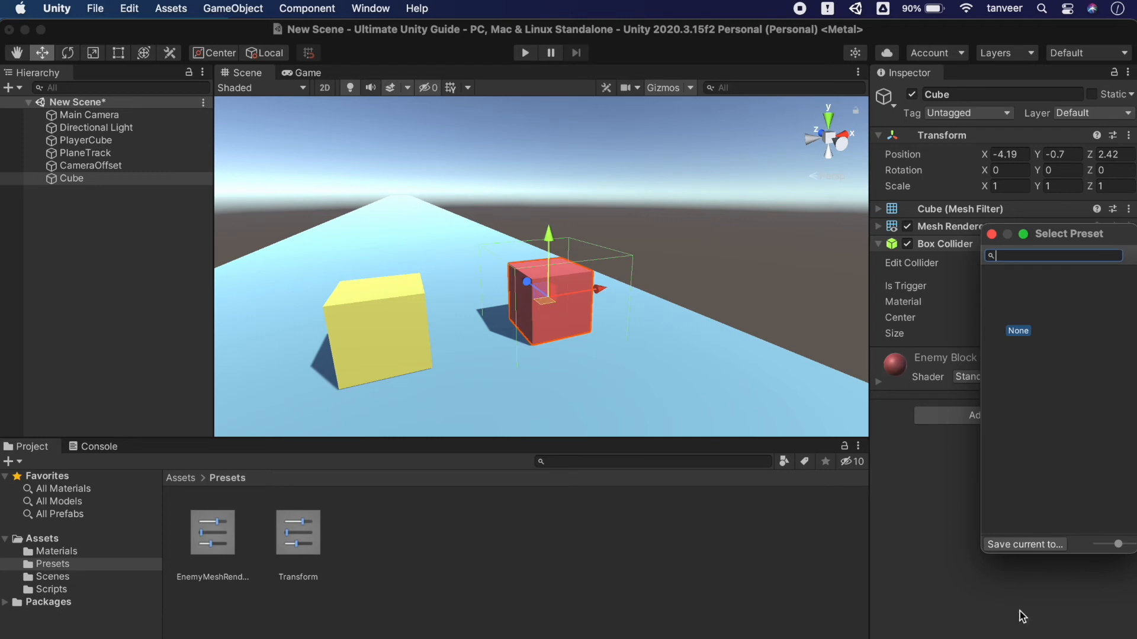
{"action": "left_click", "coordinate": [1038, 545]}
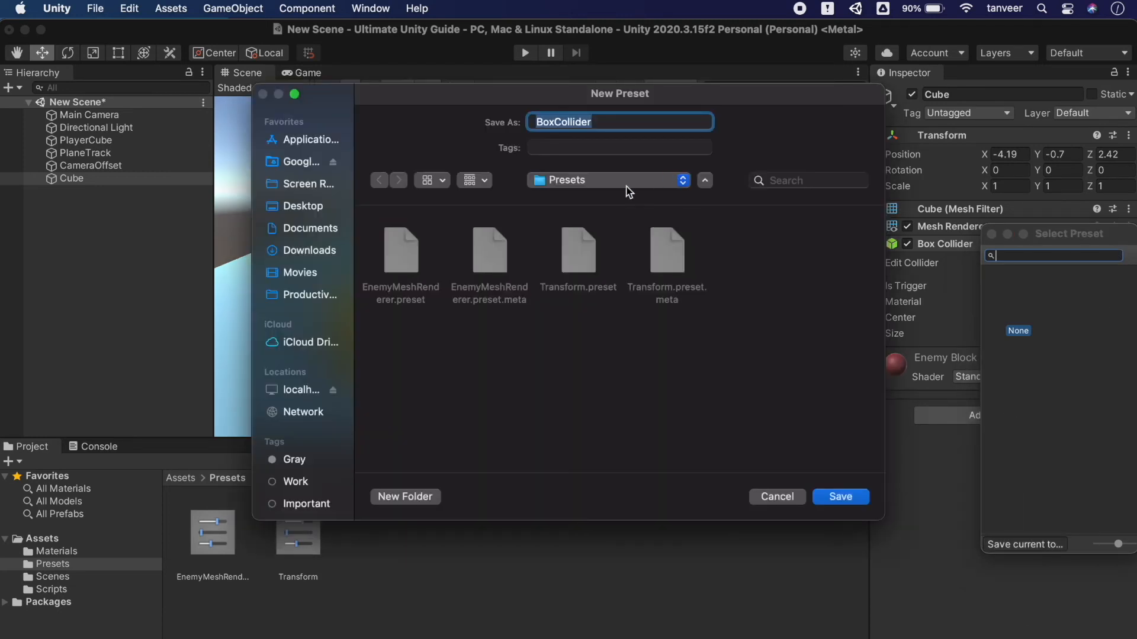
{"action": "left_click", "coordinate": [535, 121]}
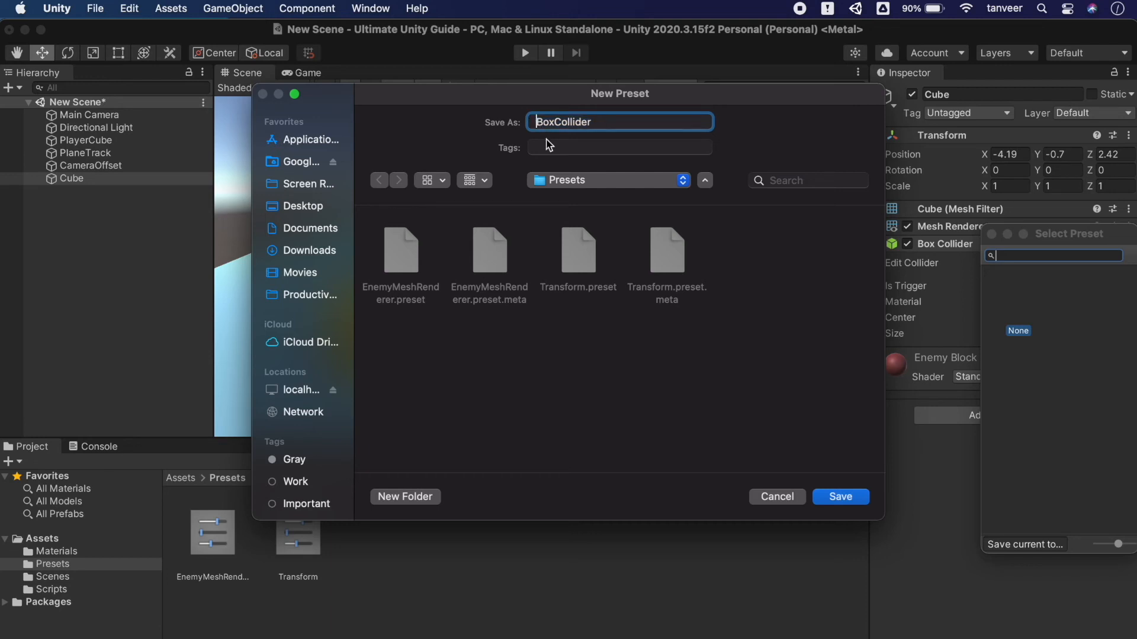
{"action": "type", "text": "Enemy"}
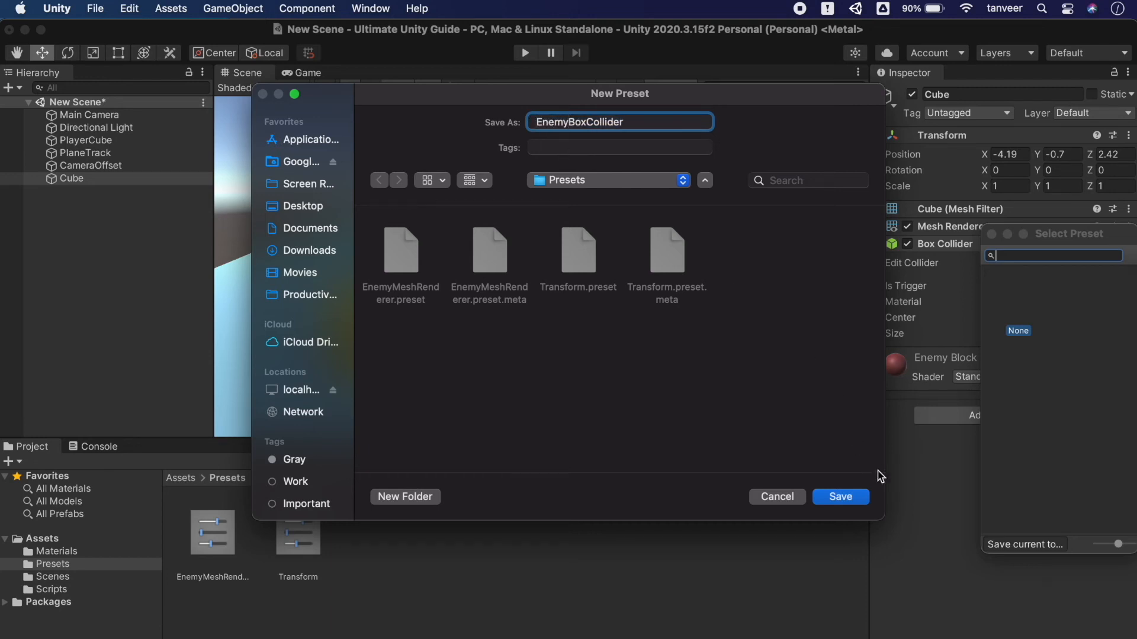
{"action": "left_click", "coordinate": [841, 496]}
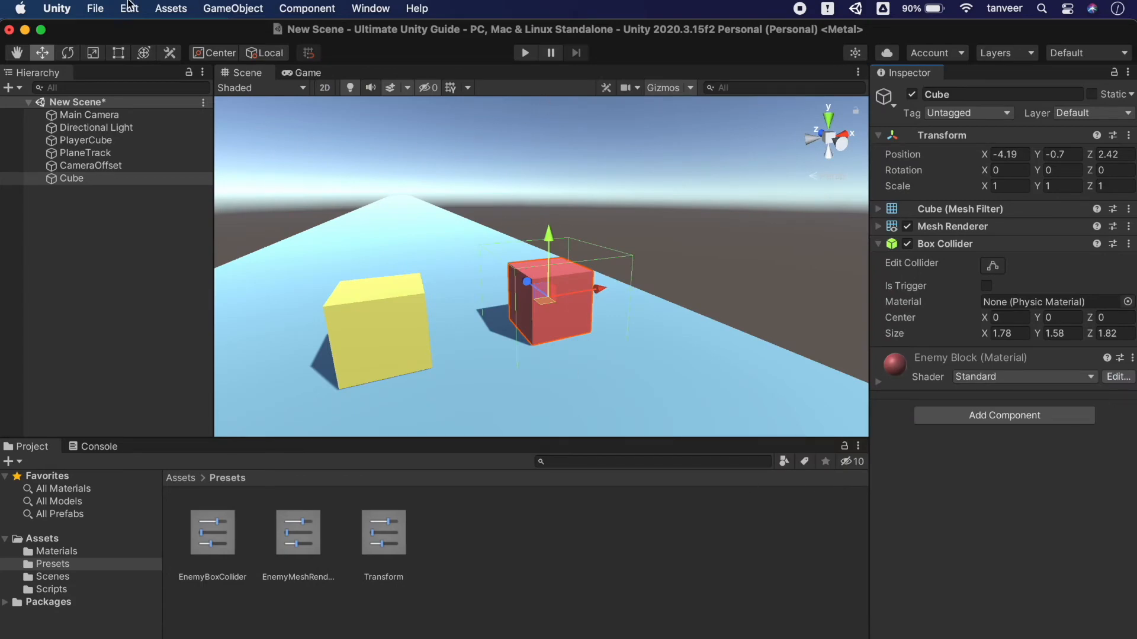
- Add a new 3D cube to the scene beside the yellow and red cubes
{"action": "left_click", "coordinate": [230, 8]}
{"action": "mouse_move", "coordinate": [242, 83]}
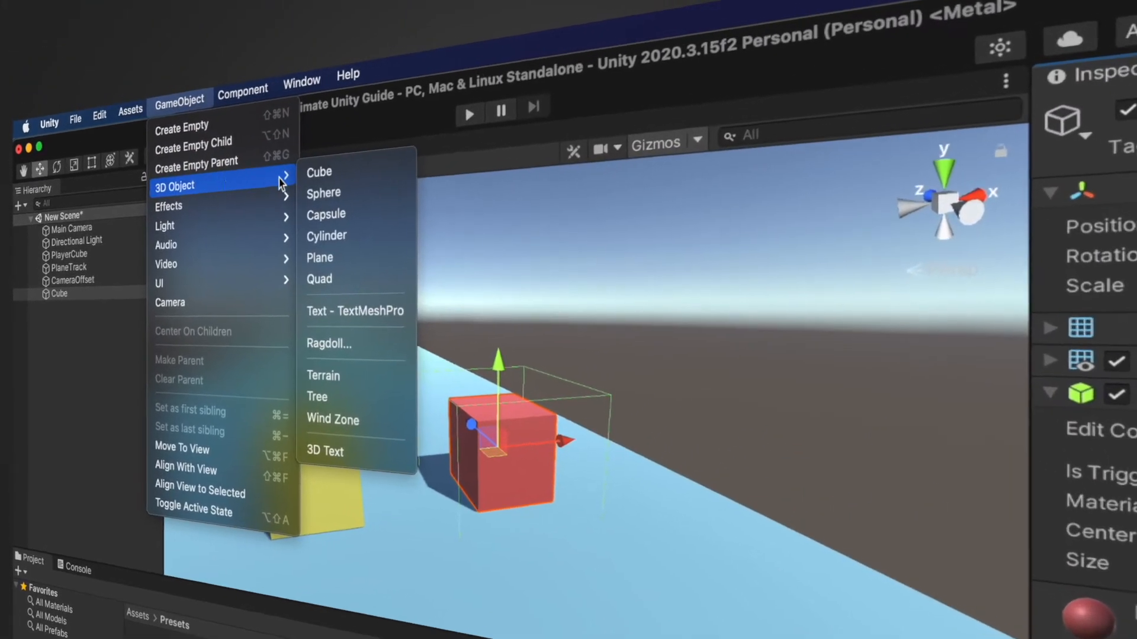
{"action": "left_click", "coordinate": [342, 185]}
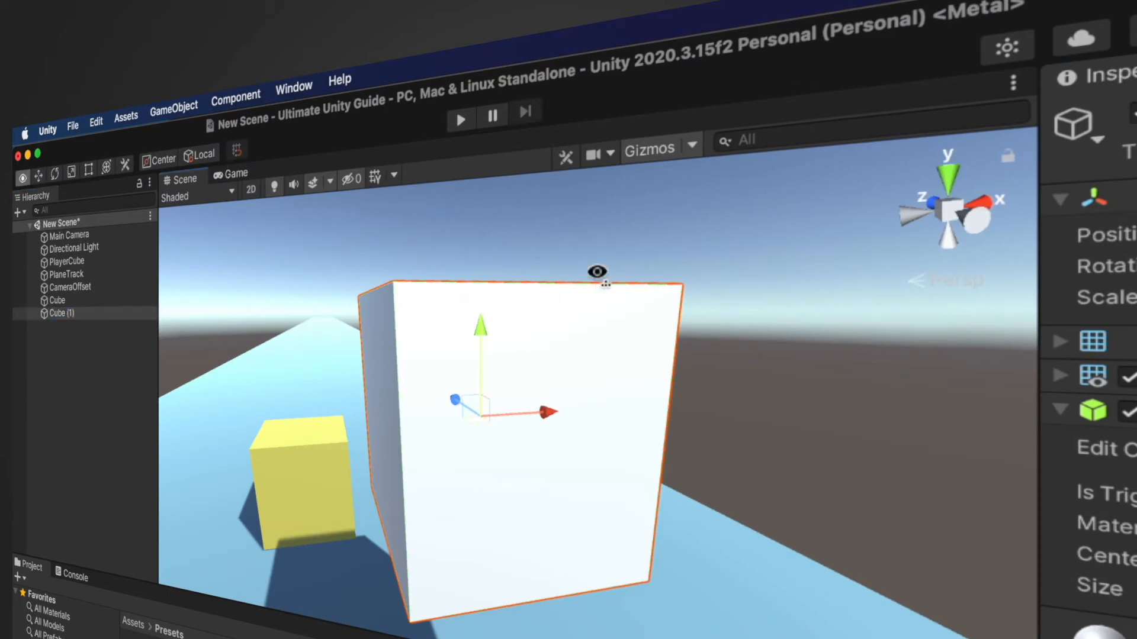
{"action": "left_click_drag", "start_coordinate": [602, 274], "coordinate": [503, 300], "text": "alt"}
{"action": "key", "text": "d"}
{"action": "right_click_drag", "start_coordinate": [504, 301], "coordinate": [497, 298]}
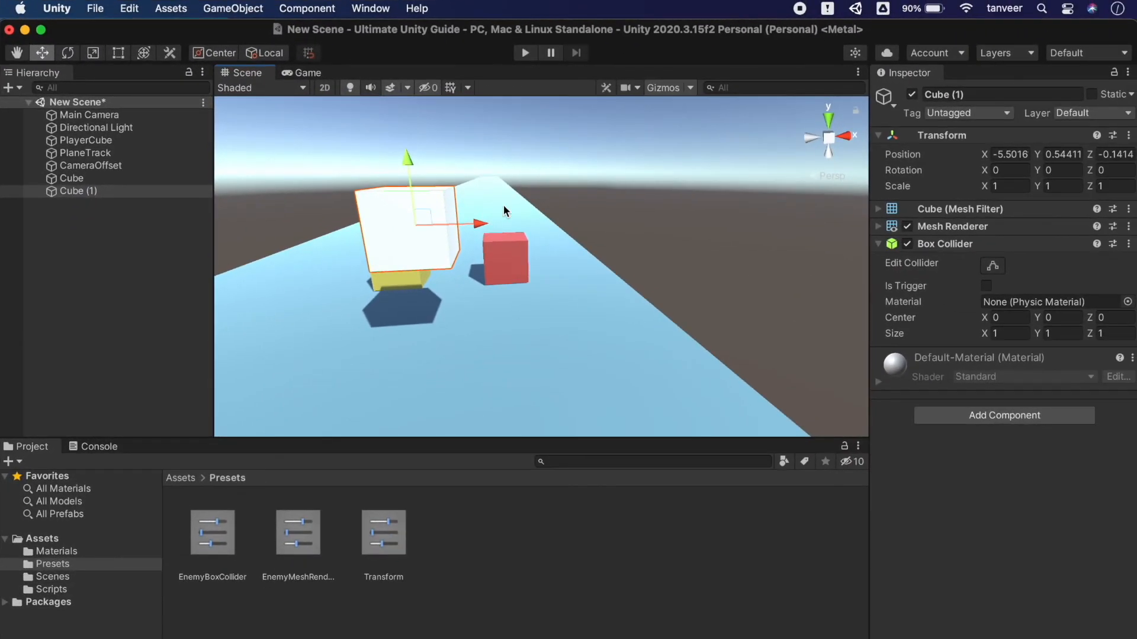
{"action": "left_click_drag", "start_coordinate": [450, 269], "coordinate": [358, 265], "text": "alt"}
{"action": "left_click_drag", "start_coordinate": [392, 204], "coordinate": [443, 181], "text": "alt"}
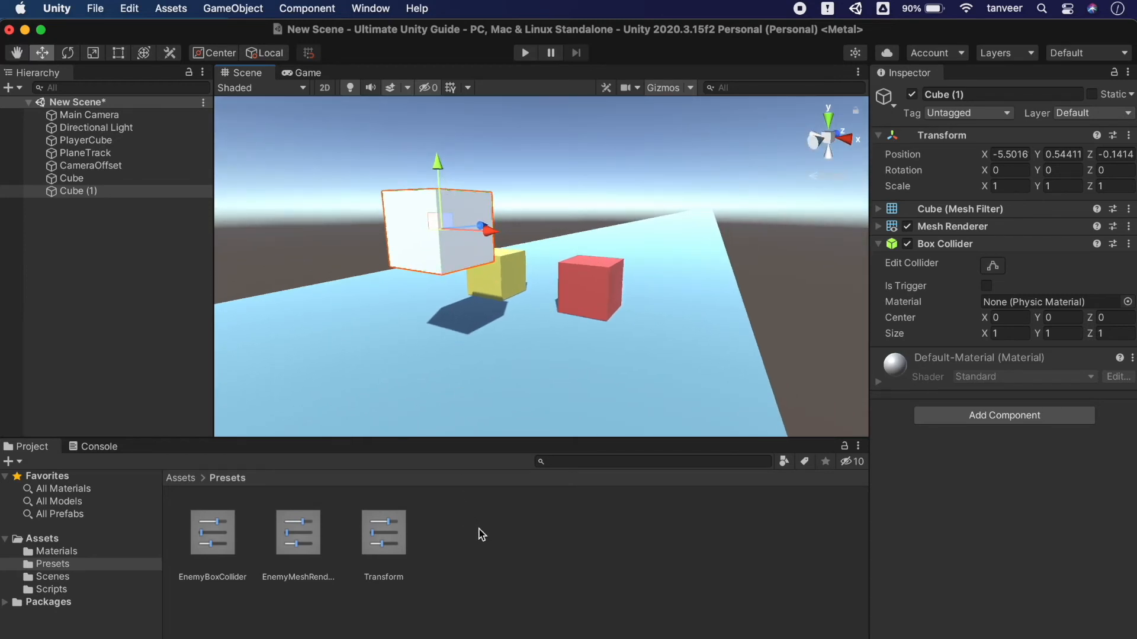
- Apply the EnemyMeshRenderer preset to the new white cube's Mesh Renderer
{"action": "left_click", "coordinate": [1063, 226]}
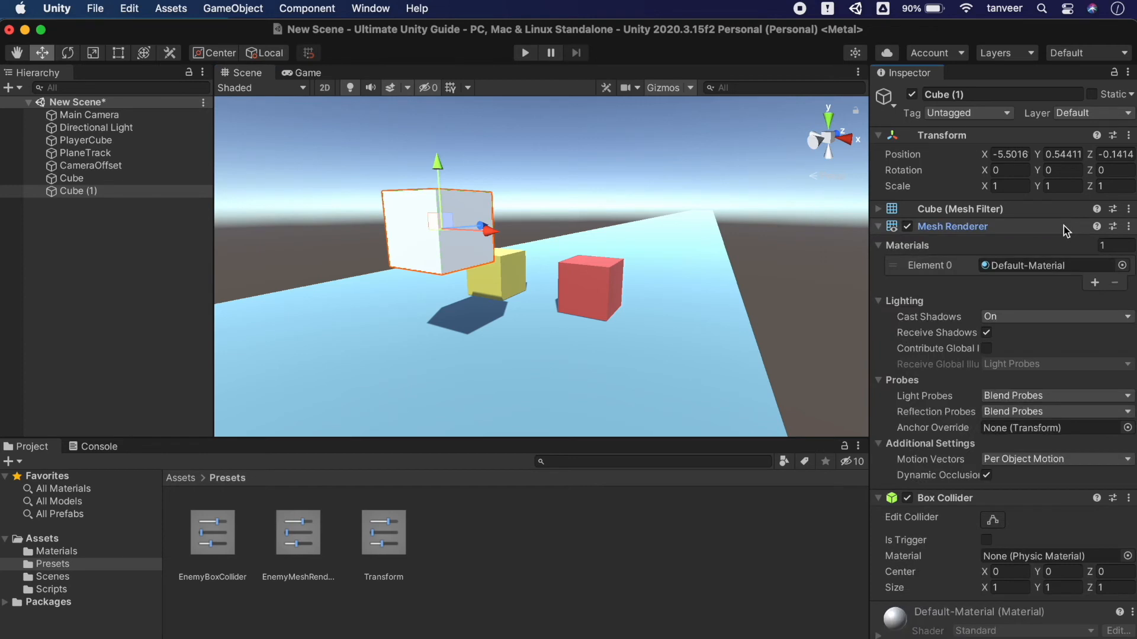
{"action": "left_click", "coordinate": [1113, 226]}
{"action": "left_click", "coordinate": [1087, 282]}
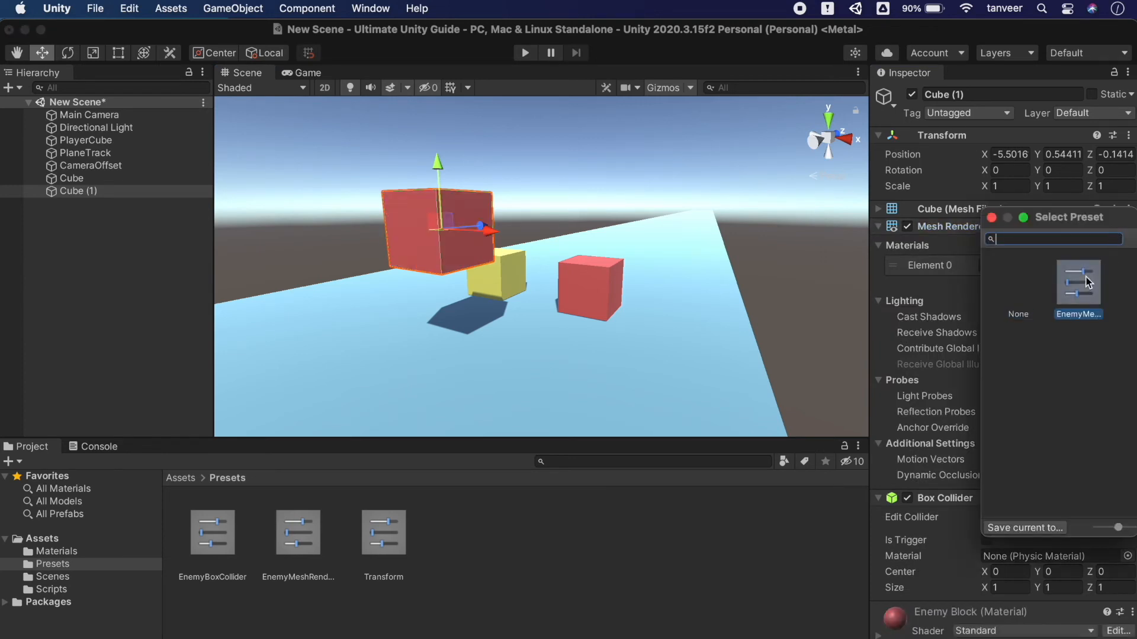
{"action": "double_click", "coordinate": [1077, 281]}
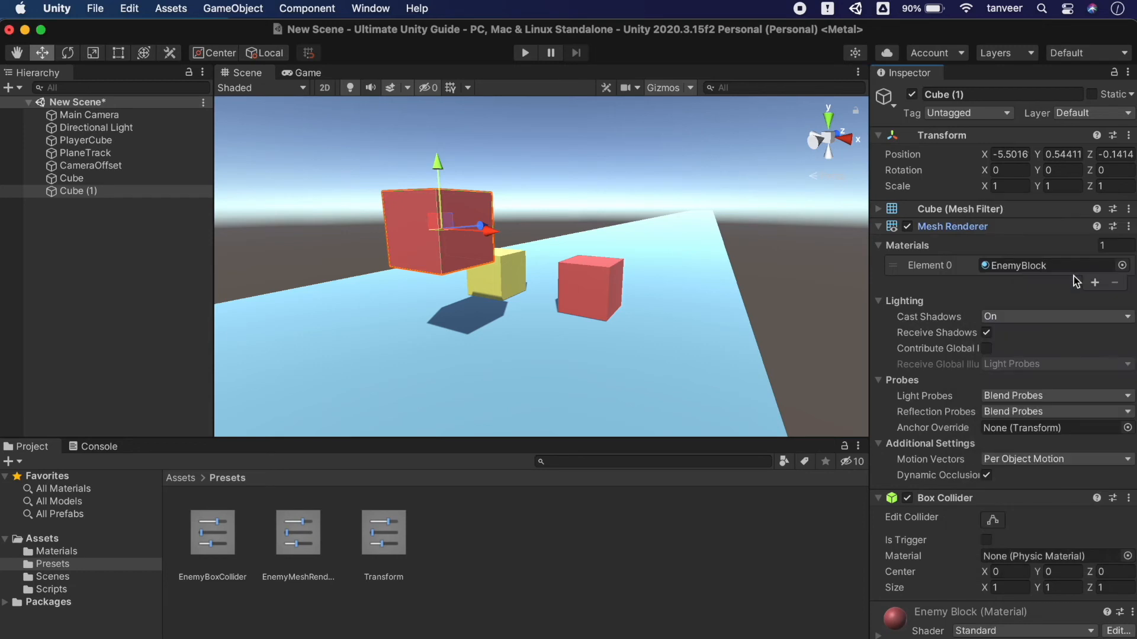
{"action": "left_click", "coordinate": [984, 227]}
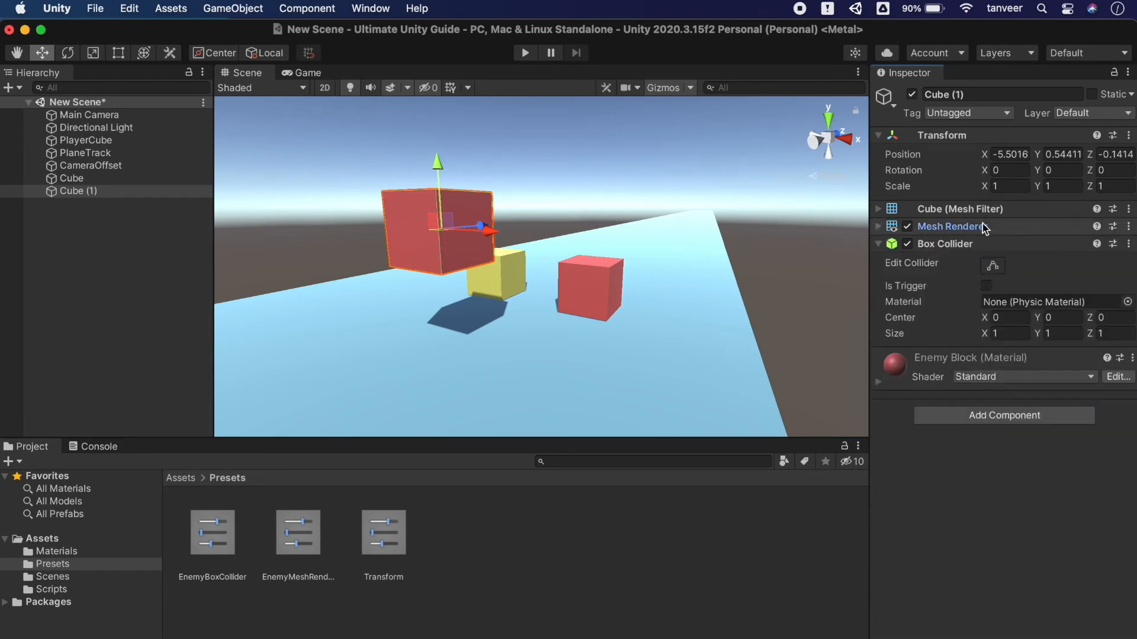
- Apply the EnemyBoxCollider preset to the Box Collider of Cube (1)
{"action": "left_click", "coordinate": [1112, 244]}
{"action": "left_click", "coordinate": [1089, 300]}
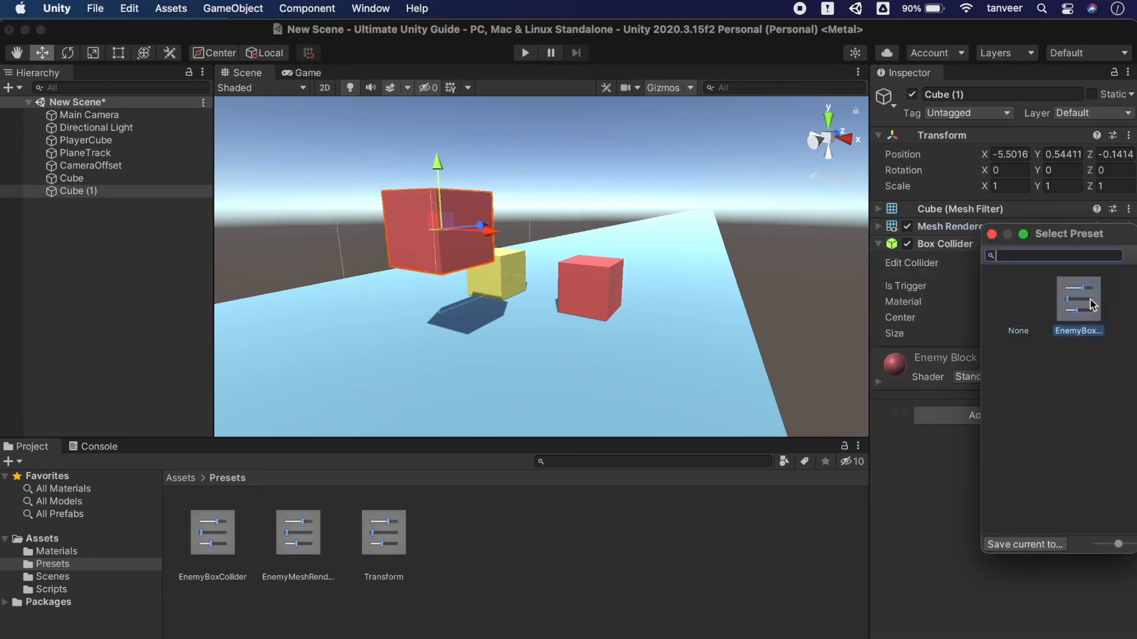
{"action": "left_click", "coordinate": [992, 234]}
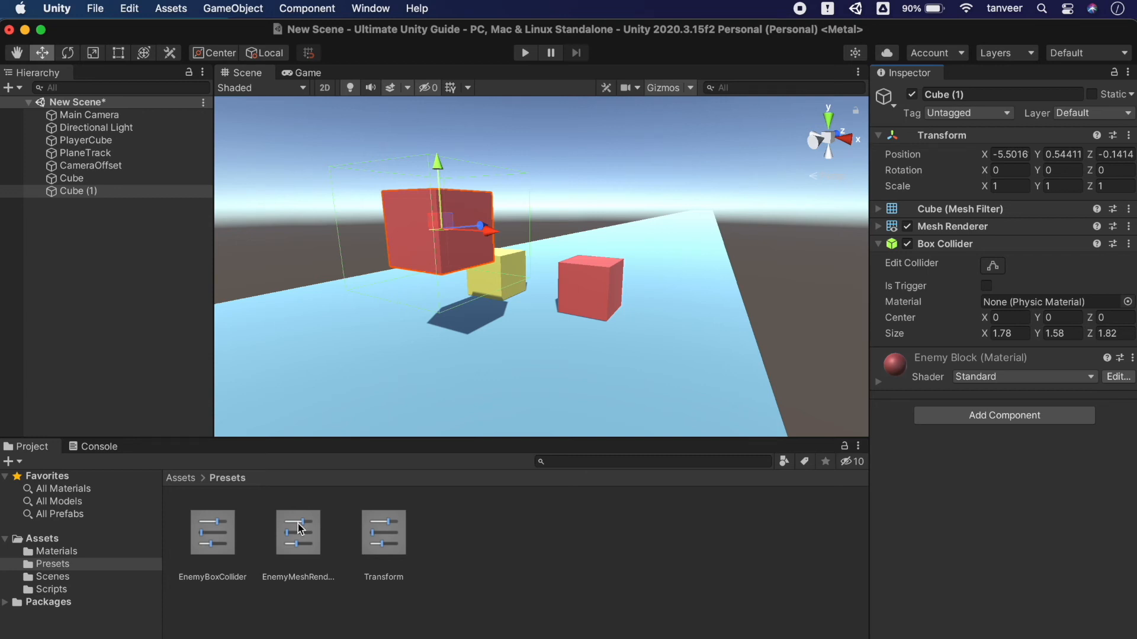
- Edit the EnemyBoxCollider preset so that its collider size is X 1 and Y 1
{"action": "left_click", "coordinate": [232, 535]}
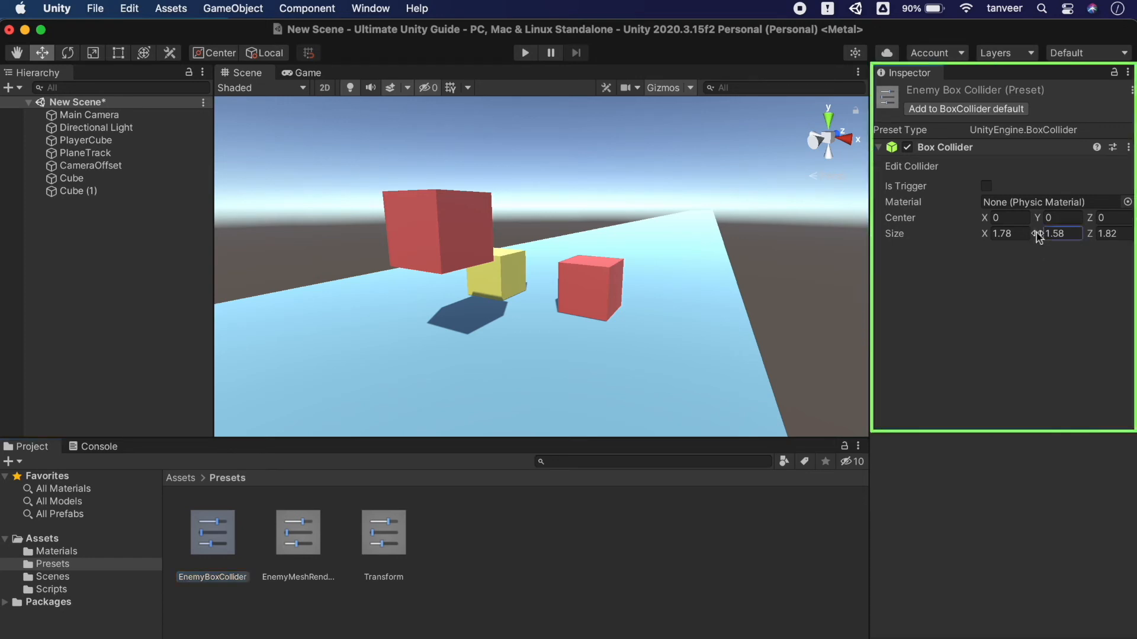
{"action": "left_click_drag", "start_coordinate": [1040, 237], "coordinate": [979, 239]}
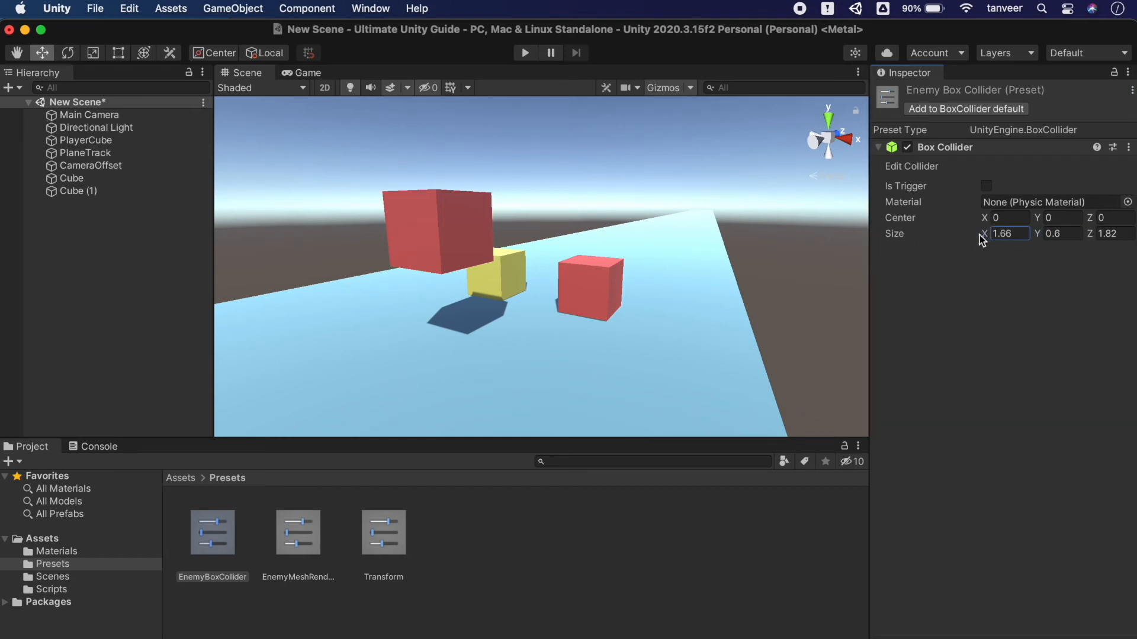
{"action": "left_click", "coordinate": [1001, 233]}
{"action": "type", "text": "1"}
{"action": "left_click", "coordinate": [1059, 233]}
{"action": "type", "text": "1"}
- Add another 3D cube to the scene and apply the edited EnemyBoxCollider preset to its Box Collider
{"action": "left_click", "coordinate": [241, 7]}
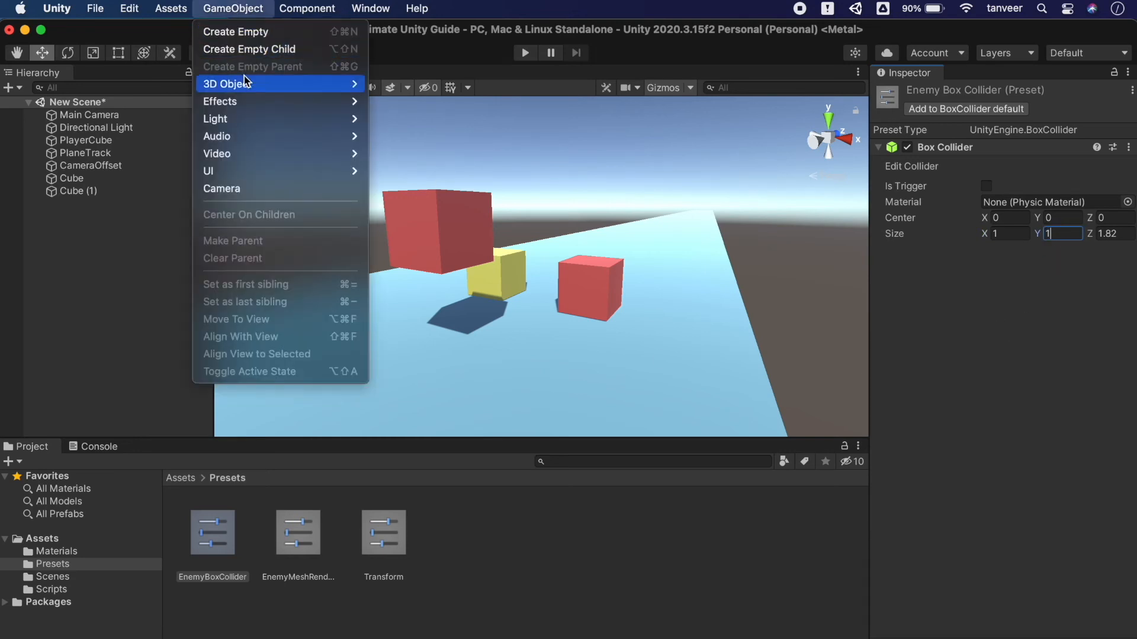
{"action": "mouse_move", "coordinate": [245, 83]}
{"action": "left_click", "coordinate": [399, 82]}
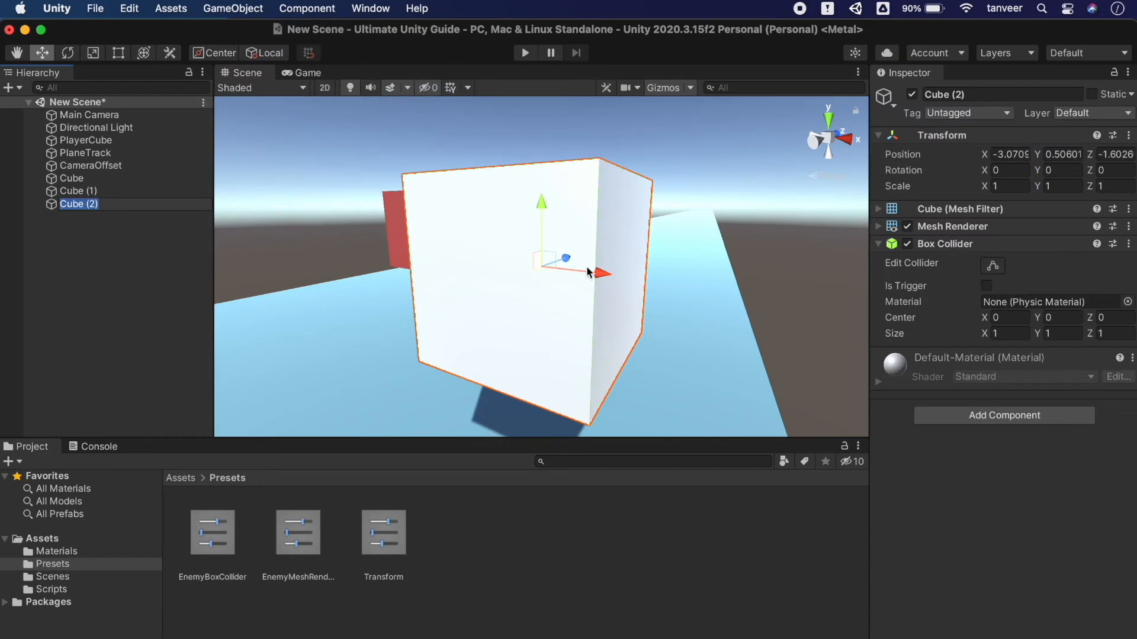
{"action": "key", "text": "s"}
{"action": "right_click_drag", "start_coordinate": [587, 267], "coordinate": [703, 264]}
{"action": "key", "text": "a"}
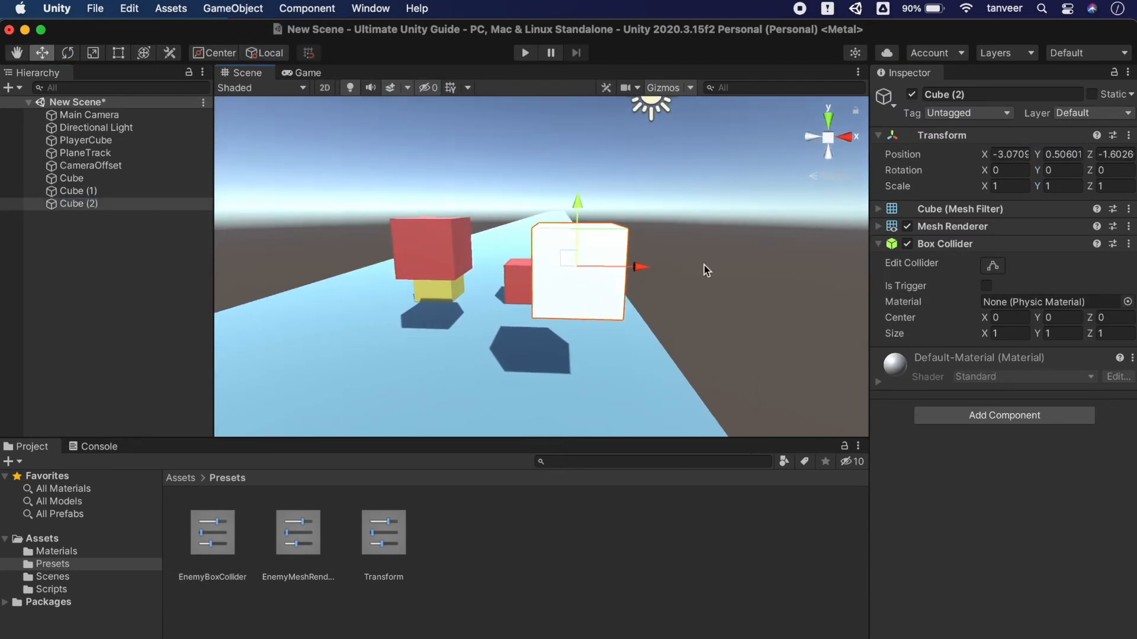
{"action": "left_click", "coordinate": [1113, 244]}
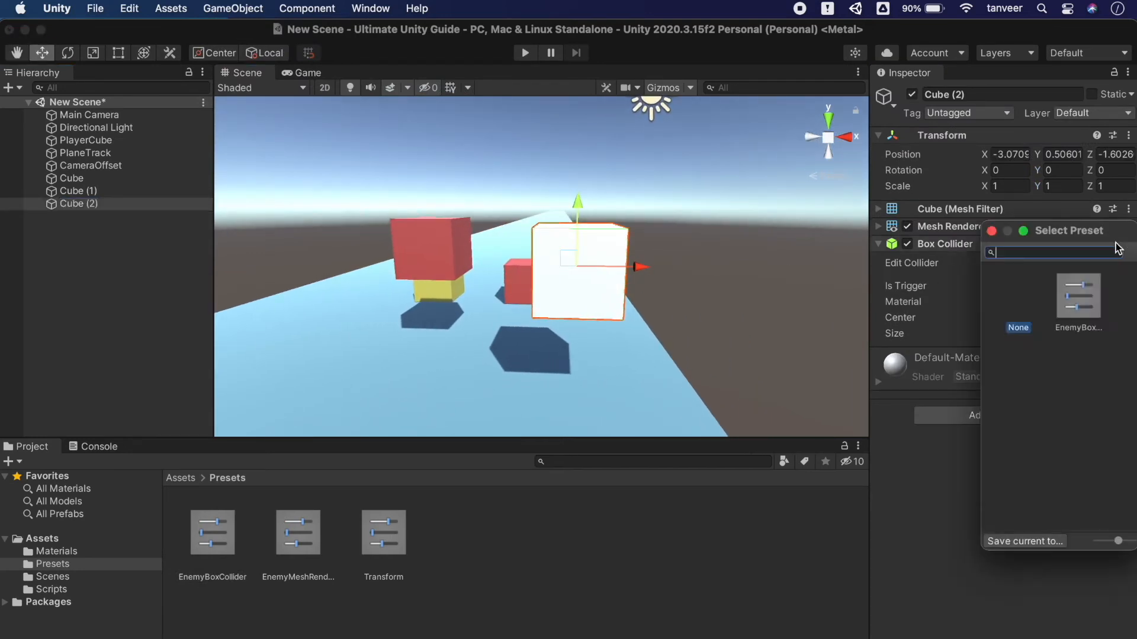
{"action": "double_click", "coordinate": [1084, 302]}
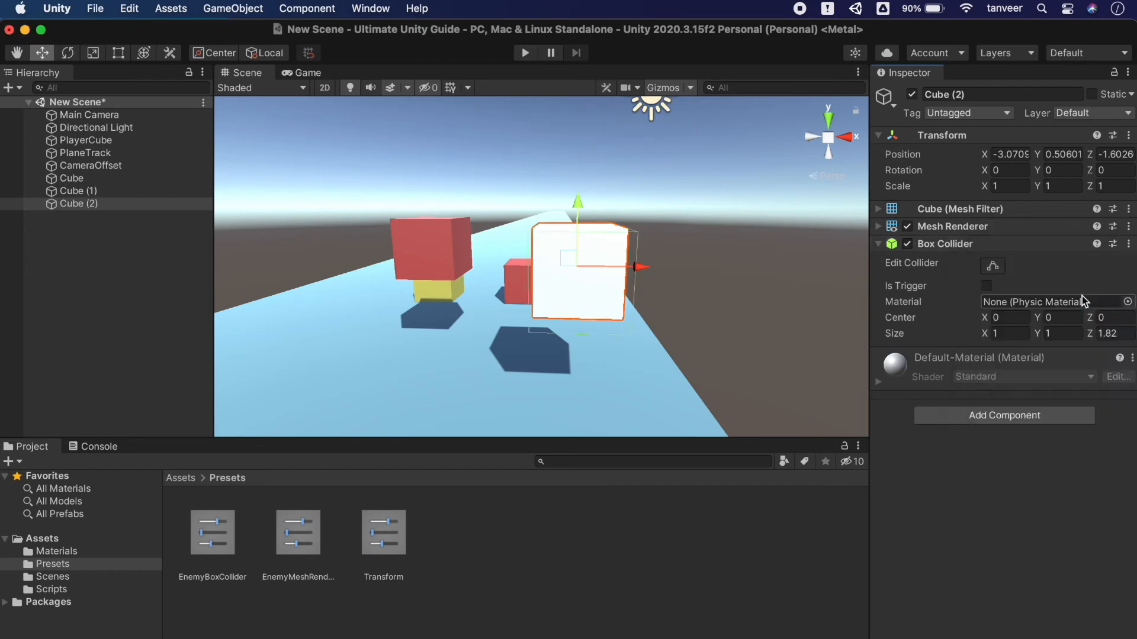
- Compare the Box Collider sizes of Cube, Cube (1) and Cube (2), with the scene view lighting switched off for a clearer view
{"action": "left_click", "coordinate": [445, 239]}
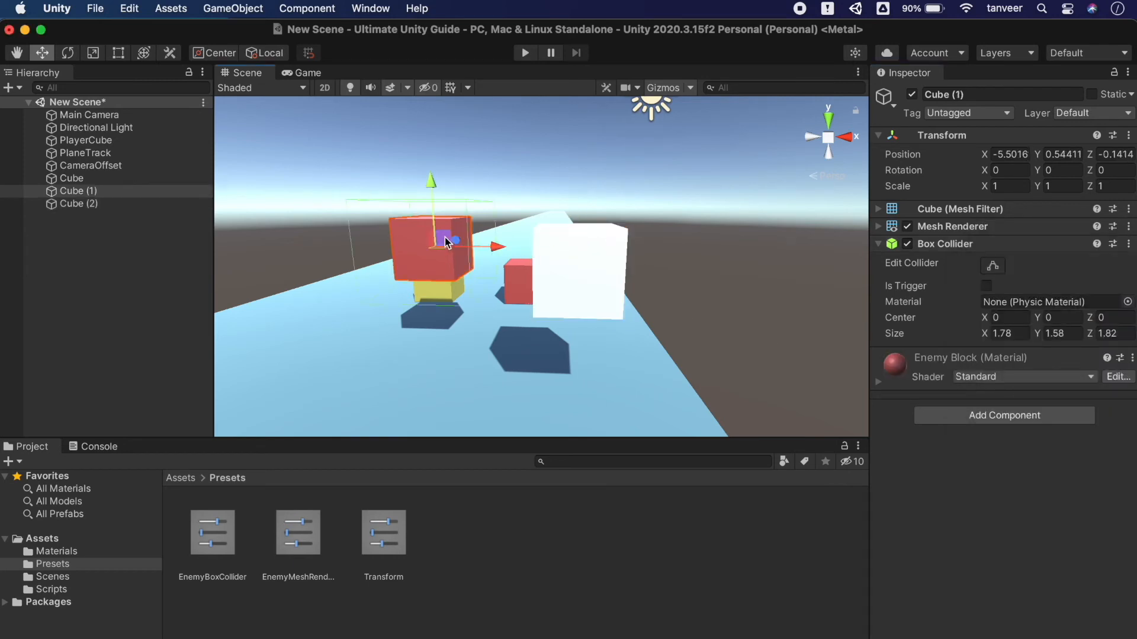
{"action": "left_click", "coordinate": [594, 264]}
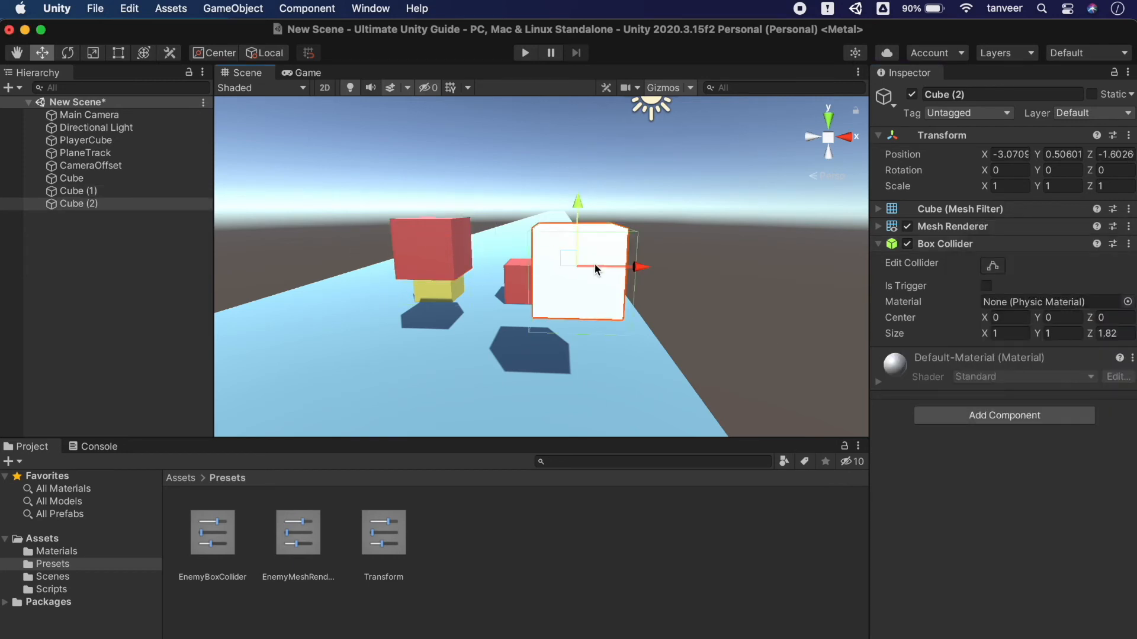
{"action": "key", "text": "a"}
{"action": "right_click_drag", "start_coordinate": [594, 264], "coordinate": [594, 265]}
{"action": "left_click", "coordinate": [583, 268]}
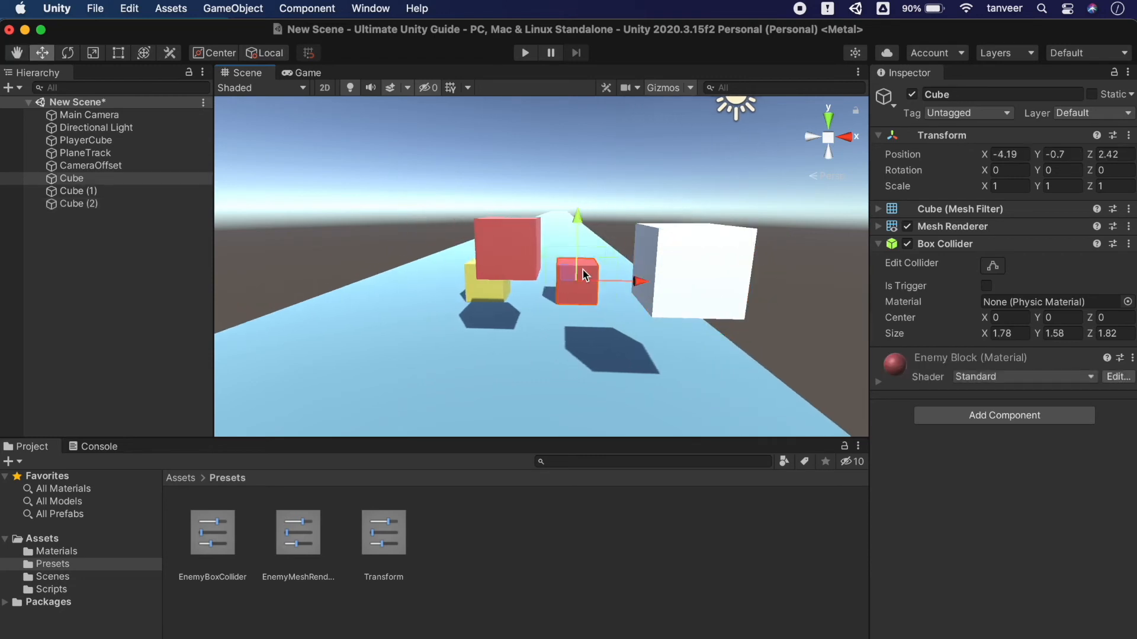
{"action": "left_click", "coordinate": [513, 249]}
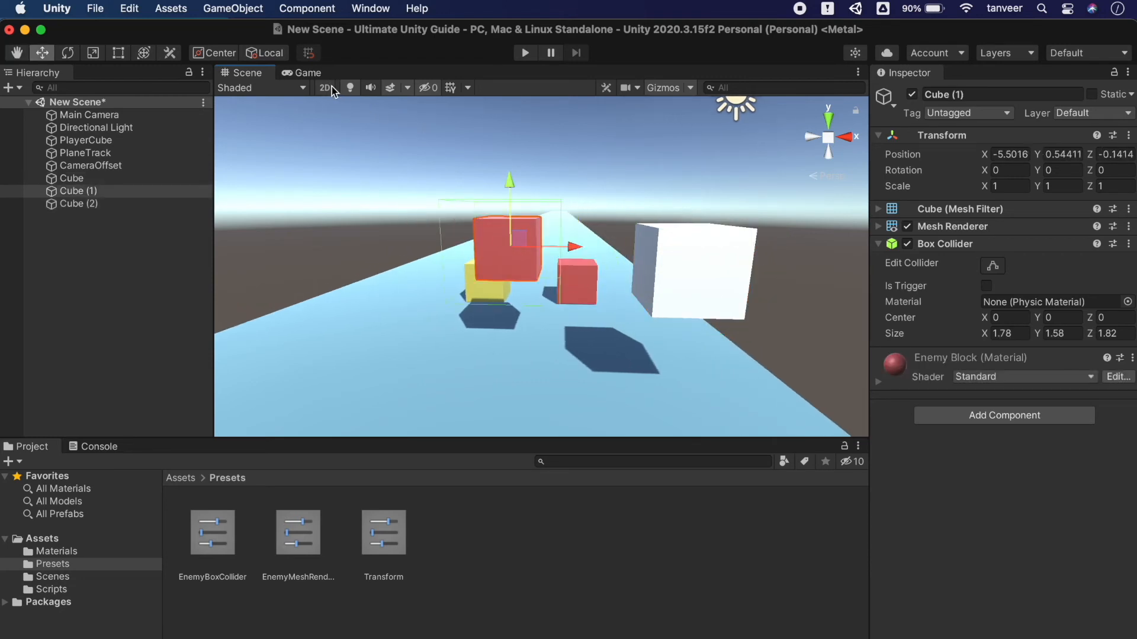
{"action": "left_click", "coordinate": [350, 88]}
{"action": "left_click", "coordinate": [591, 280]}
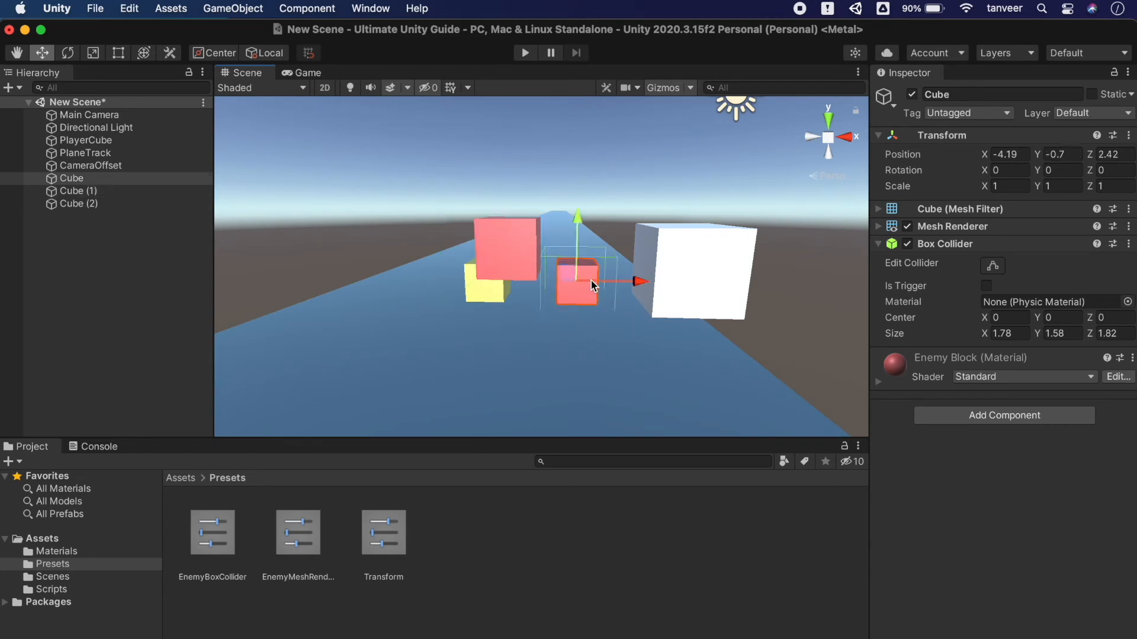
{"action": "left_click", "coordinate": [711, 244]}
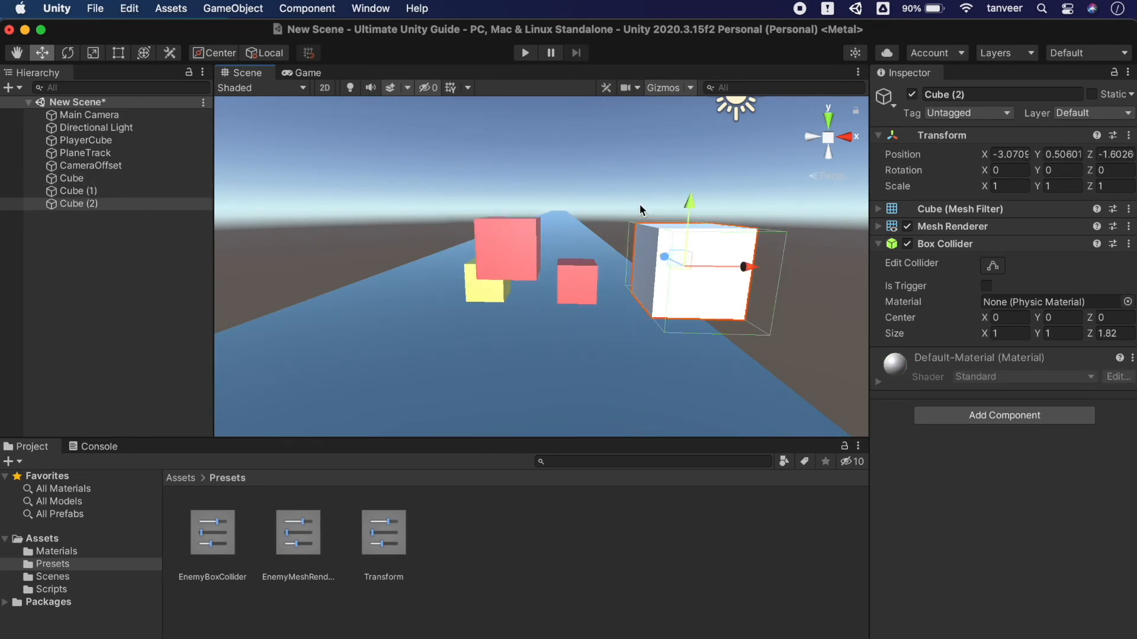
- Add one more 3D cube and assign the EnemyBoxCollider preset asset from the Presets folder directly onto its Box Collider
{"action": "left_click", "coordinate": [206, 9]}
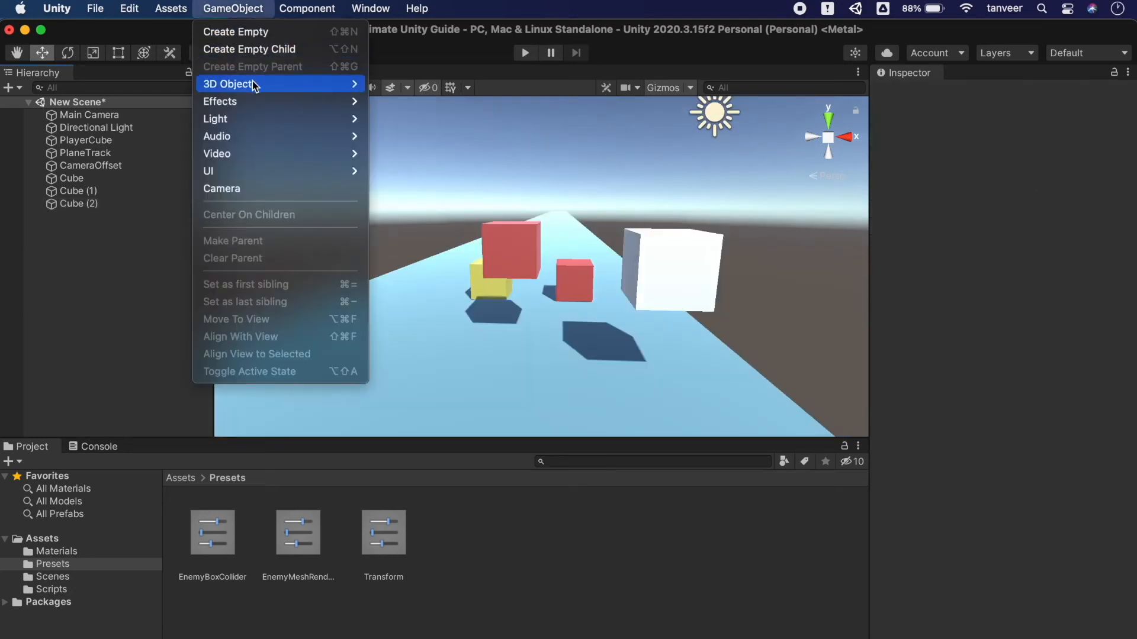
{"action": "mouse_move", "coordinate": [253, 81]}
{"action": "left_click", "coordinate": [386, 84]}
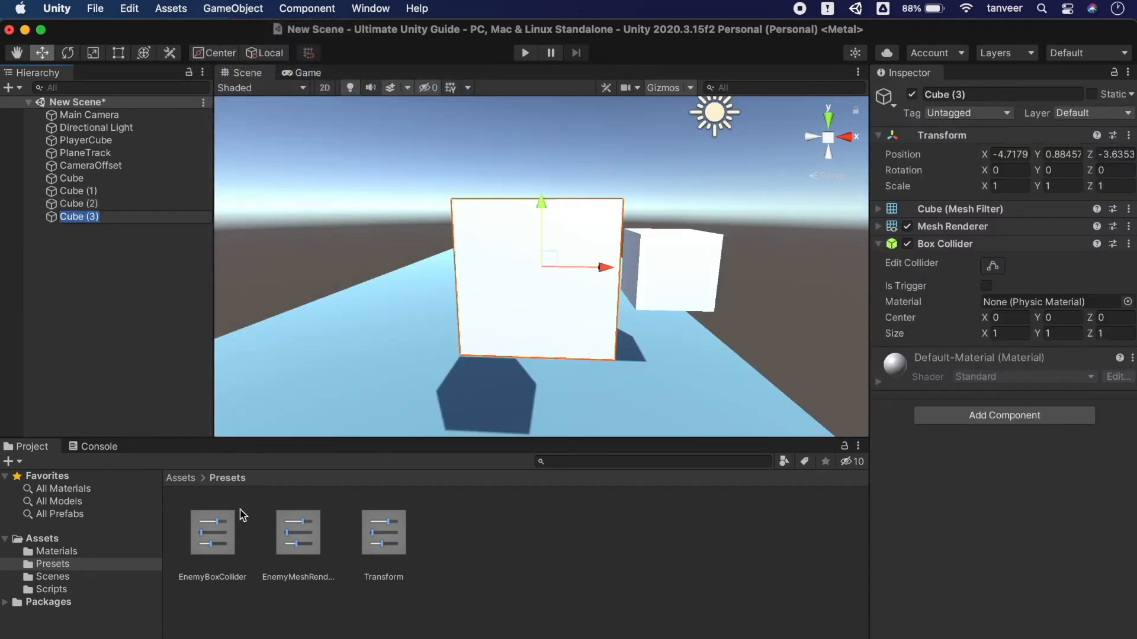
{"action": "left_click_drag", "start_coordinate": [216, 538], "coordinate": [940, 249]}
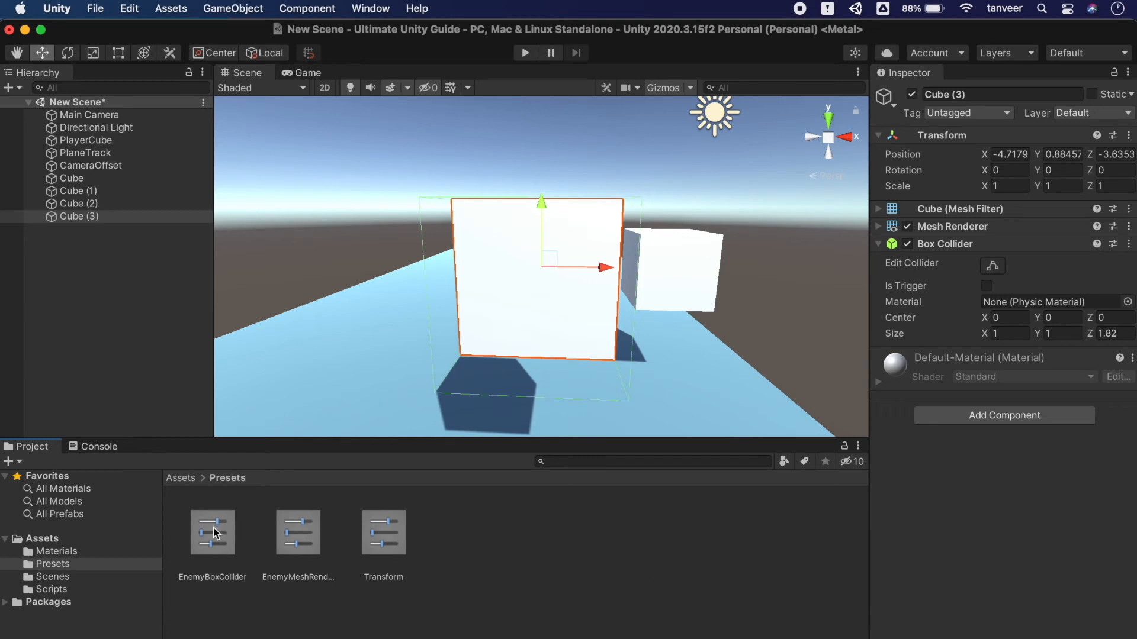
- Add a second Box Collider to Cube (3) from the EnemyBoxCollider preset and shift its center to about X 0.21
{"action": "left_click_drag", "start_coordinate": [219, 531], "coordinate": [949, 485]}
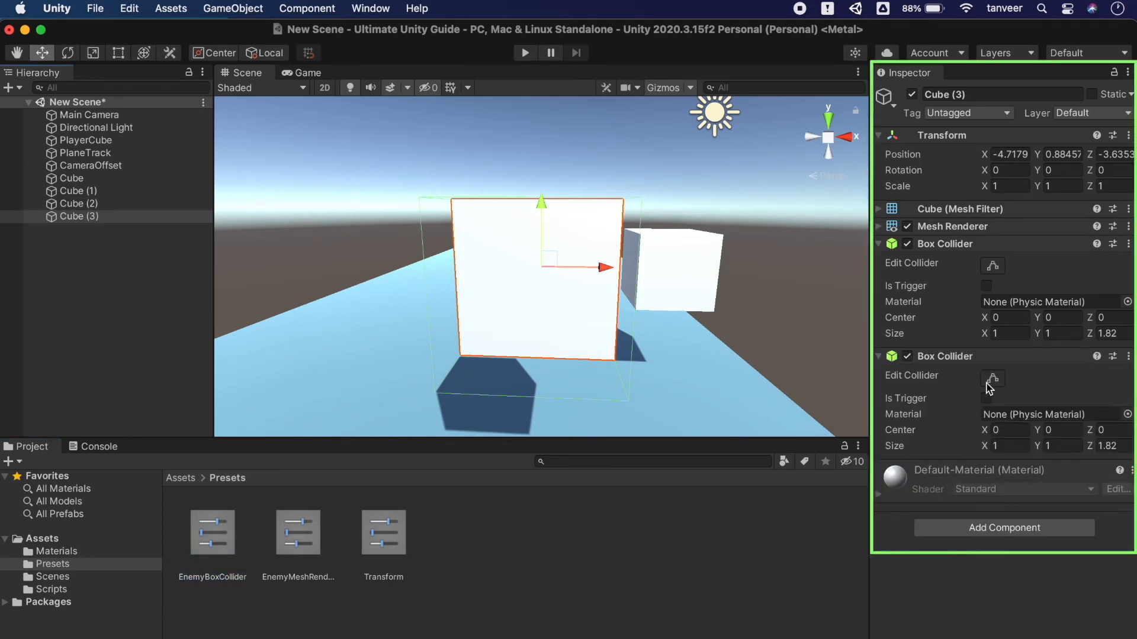
{"action": "mouse_move", "coordinate": [984, 430]}
{"action": "left_mouse_down"}
{"action": "mouse_move", "coordinate": [900, 431]}
{"action": "mouse_move", "coordinate": [986, 430]}
{"action": "left_mouse_up"}
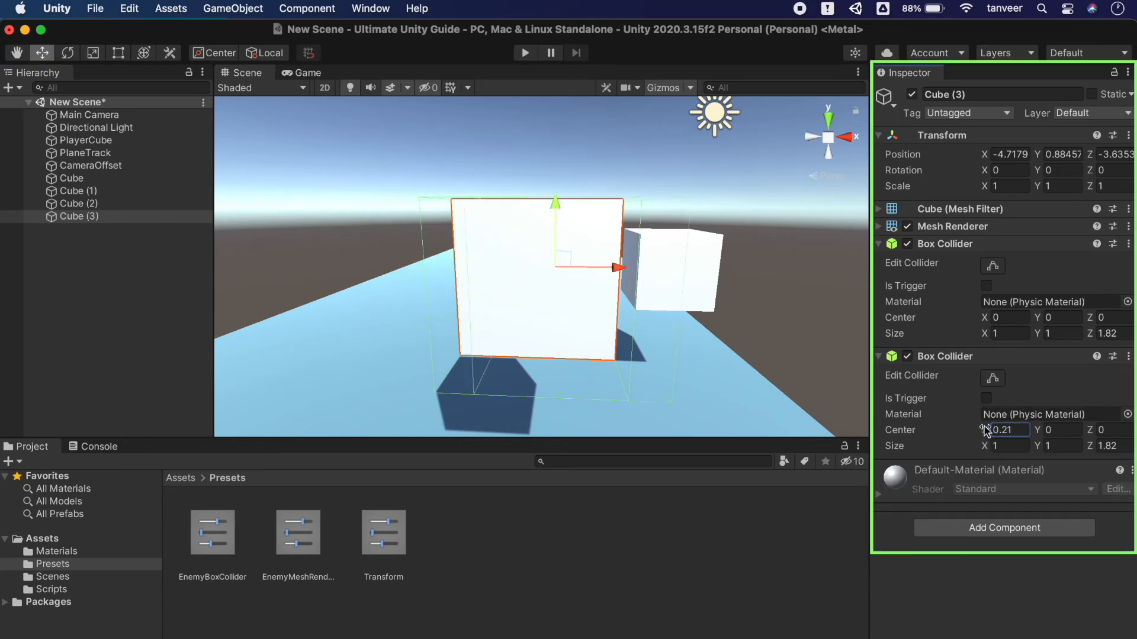
- Delete Cube (3), and create a new game object from the EnemyBoxCollider preset in the hierarchy, moving it along the X axis
{"action": "right_click", "coordinate": [83, 217]}
{"action": "left_click", "coordinate": [110, 337]}
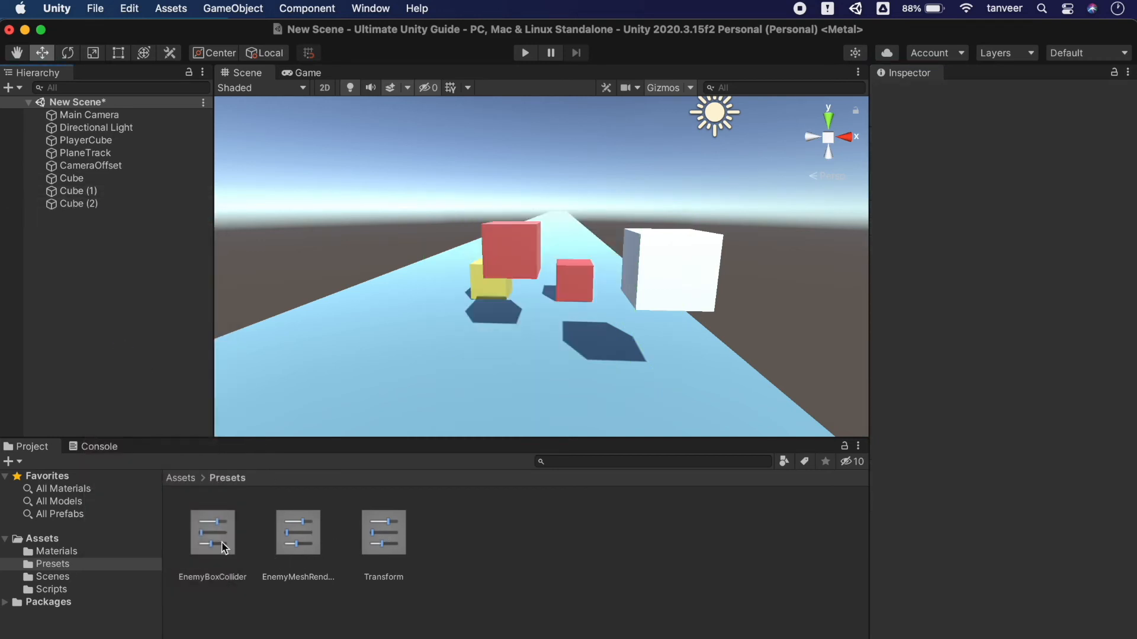
{"action": "left_click_drag", "start_coordinate": [223, 540], "coordinate": [90, 321]}
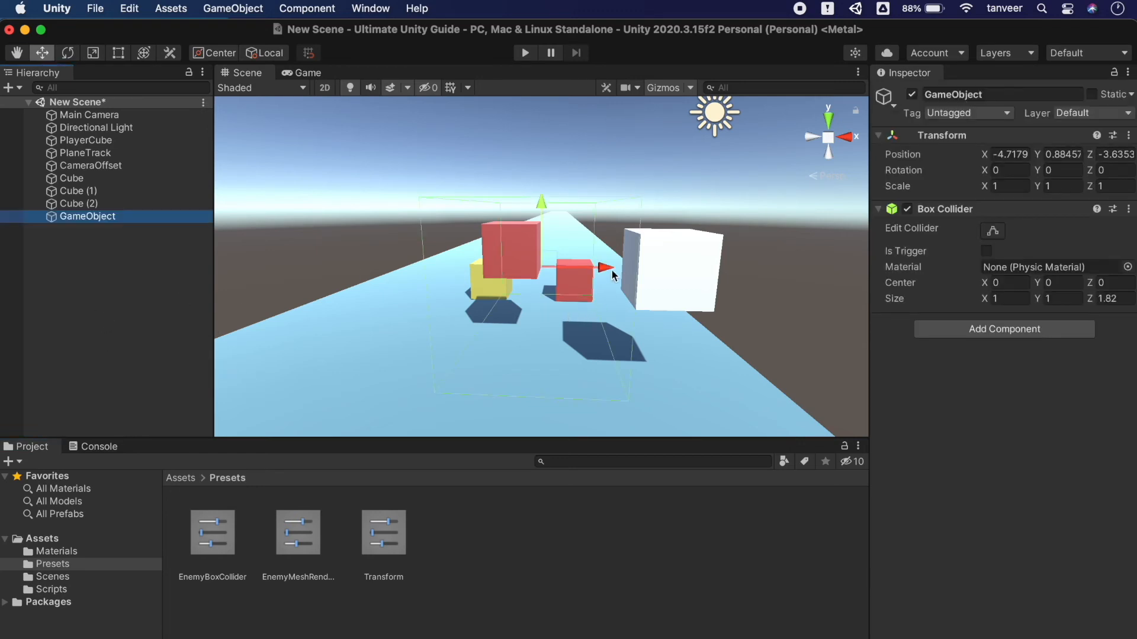
{"action": "left_click_drag", "start_coordinate": [604, 267], "coordinate": [599, 293]}
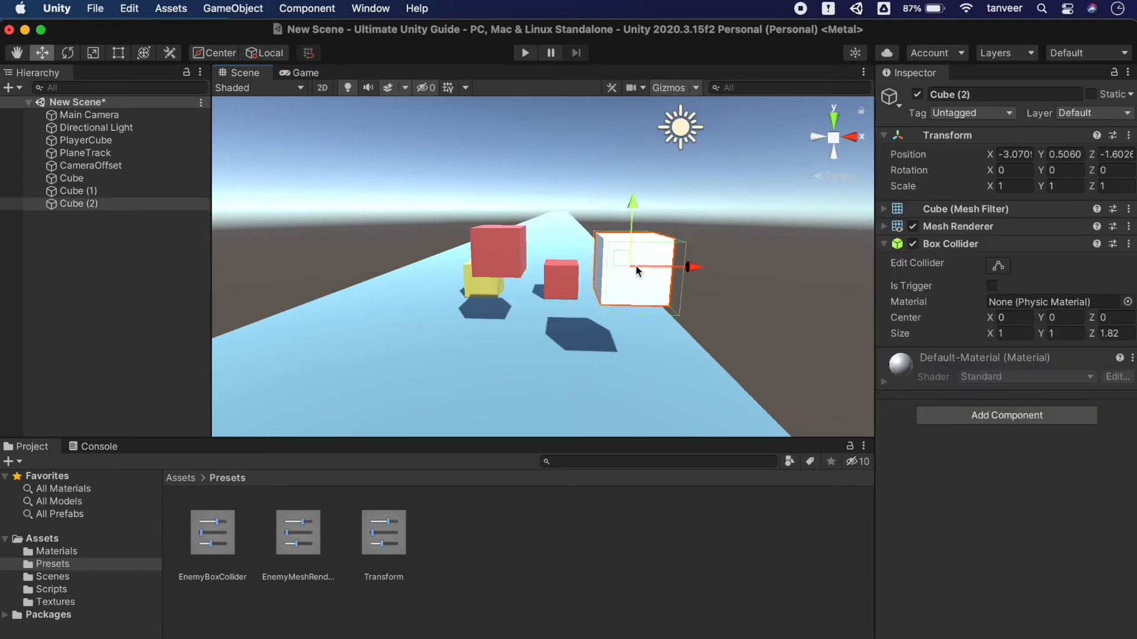
- Scale Cube (2) to about X 1.86 and Y 1.61, and rotate it to about X 39.5, Y -71.7, Z -55.4
{"action": "key", "text": "r"}
{"action": "left_click_drag", "start_coordinate": [632, 204], "coordinate": [632, 179]}
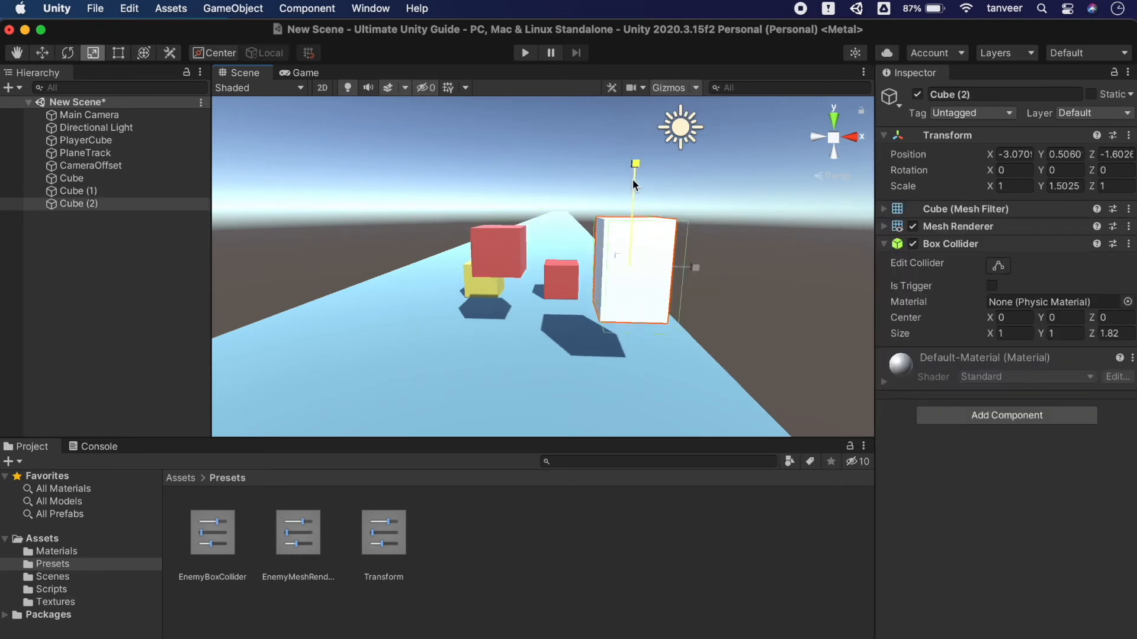
{"action": "left_click_drag", "start_coordinate": [694, 265], "coordinate": [747, 266]}
{"action": "key", "text": "e"}
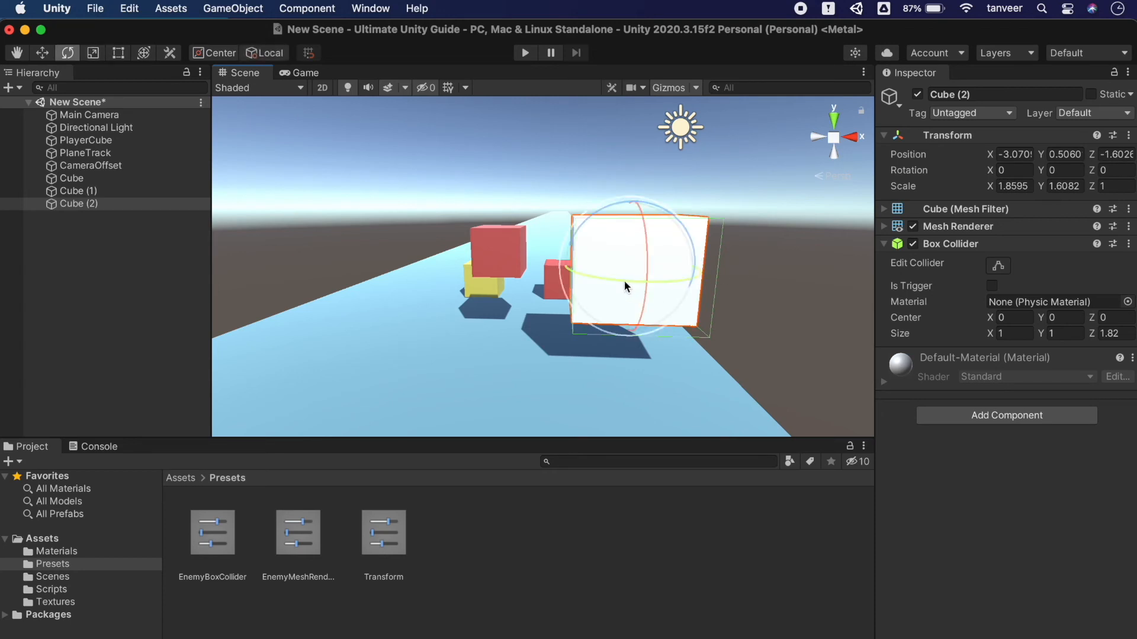
{"action": "left_click_drag", "start_coordinate": [624, 279], "coordinate": [737, 283]}
{"action": "left_click_drag", "start_coordinate": [663, 259], "coordinate": [662, 215]}
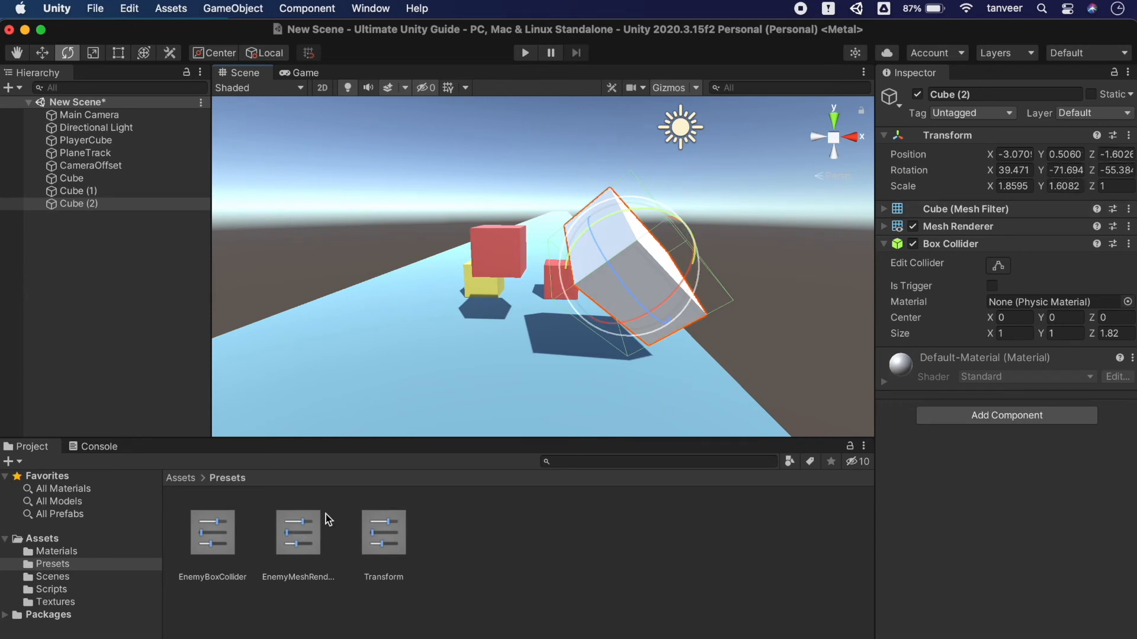
- Save the Transform settings of Cube (2) as a preset named EnemyTransform2 in the Presets folder
{"action": "left_click", "coordinate": [1113, 135]}
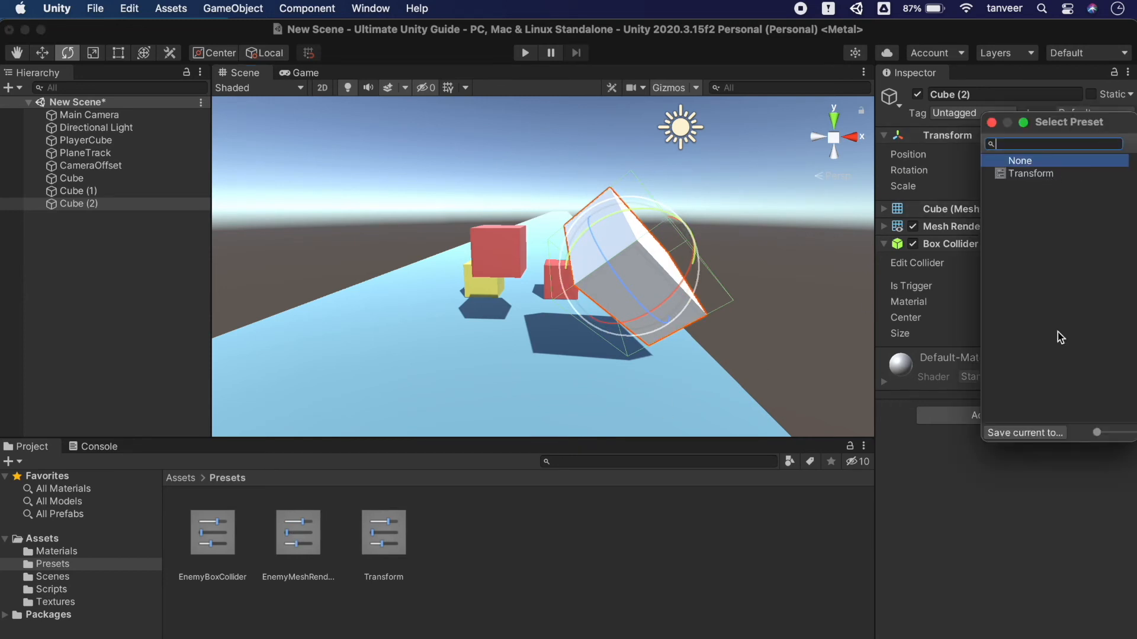
{"action": "left_click", "coordinate": [1034, 434]}
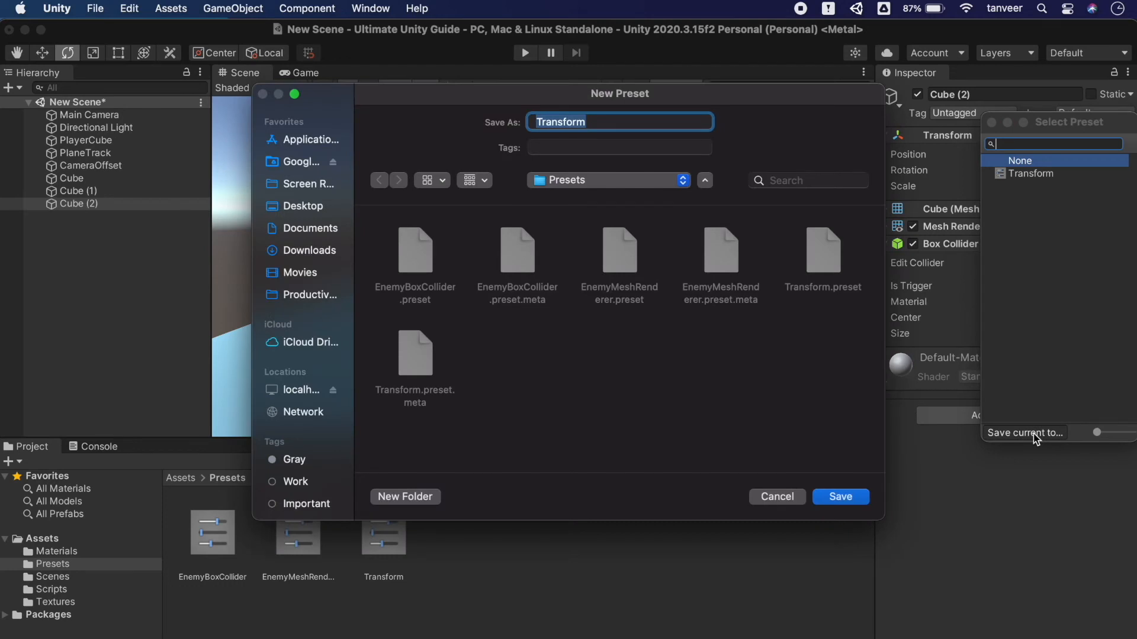
{"action": "left_click", "coordinate": [608, 123]}
{"action": "type", "text": "2"}
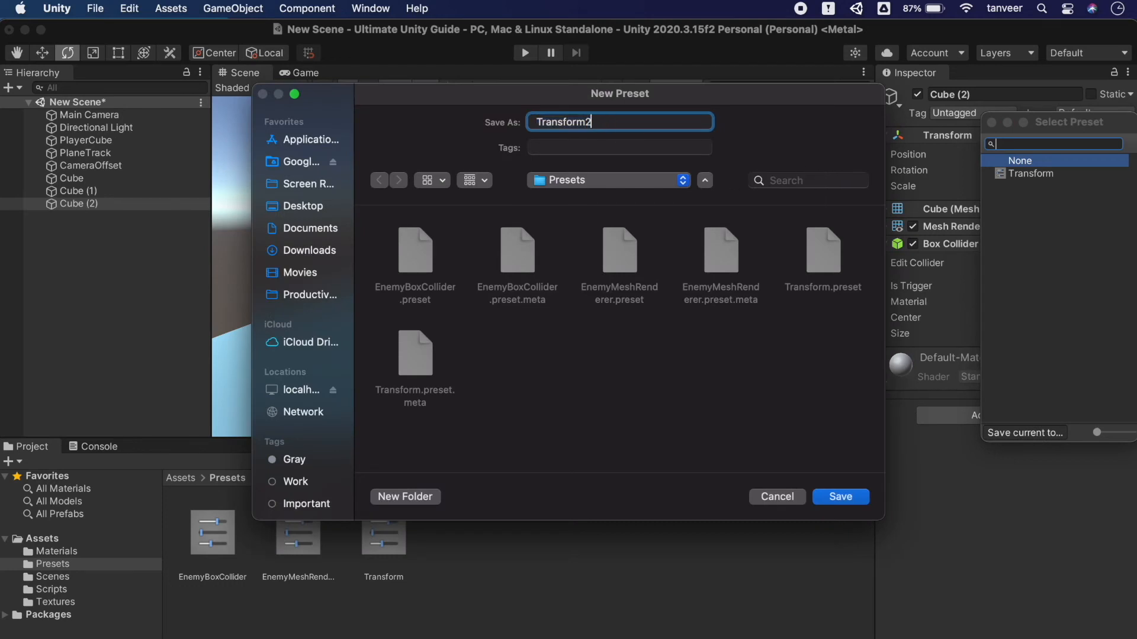
{"action": "left_click", "coordinate": [536, 123]}
{"action": "type", "text": "Enemy"}
{"action": "left_click", "coordinate": [840, 497]}
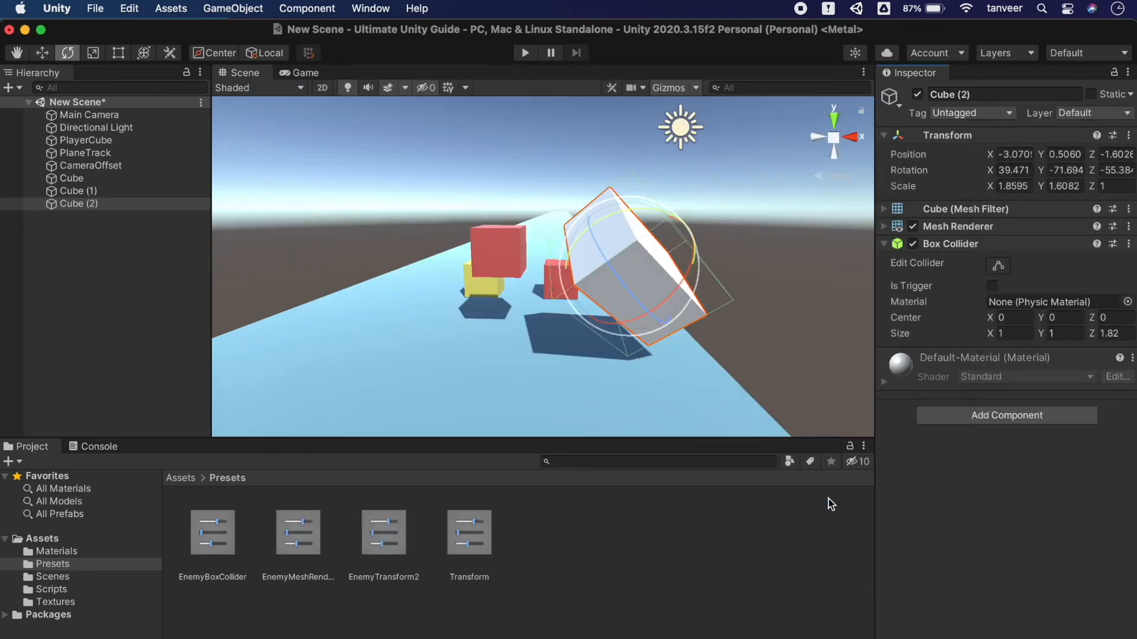
- Add another 3D cube to the scene
{"action": "left_click", "coordinate": [232, 7]}
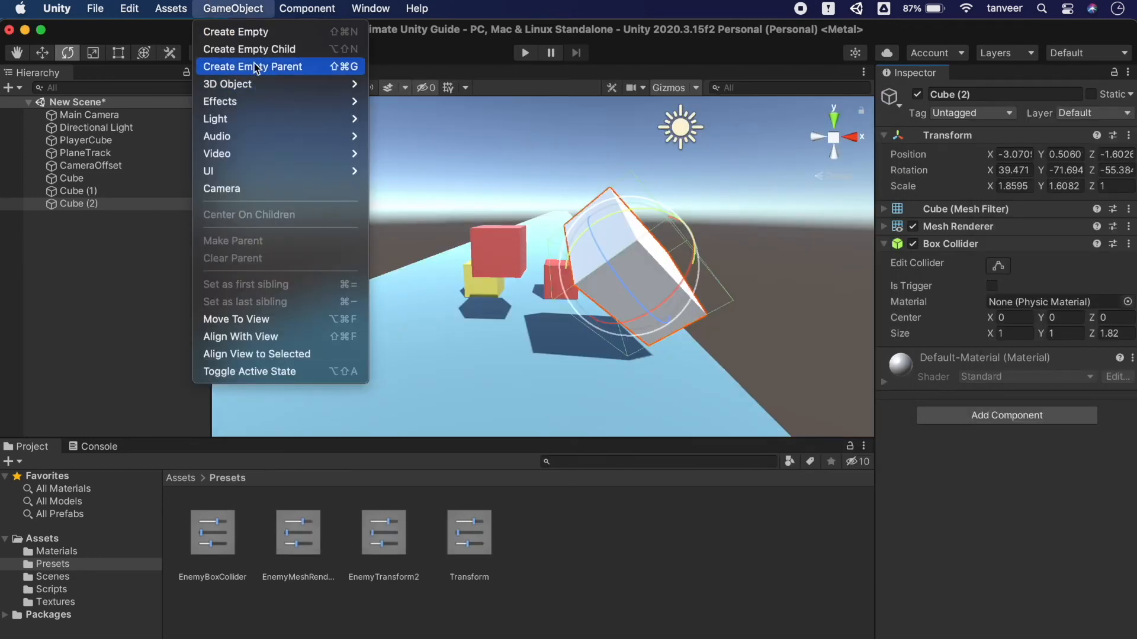
{"action": "mouse_move", "coordinate": [248, 87]}
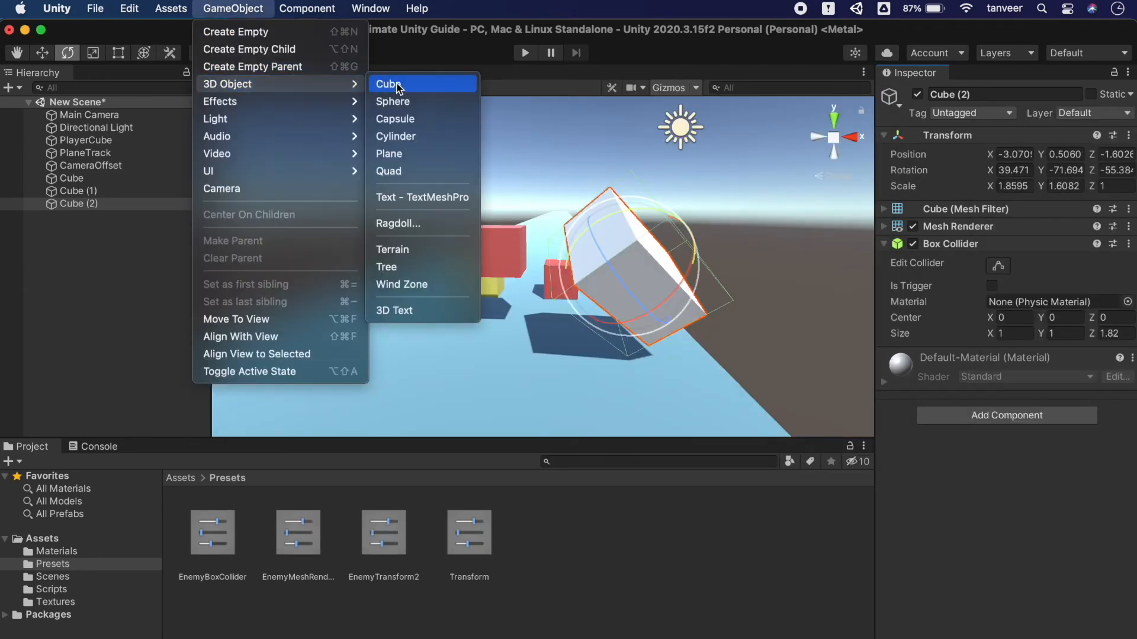
{"action": "left_click", "coordinate": [397, 86]}
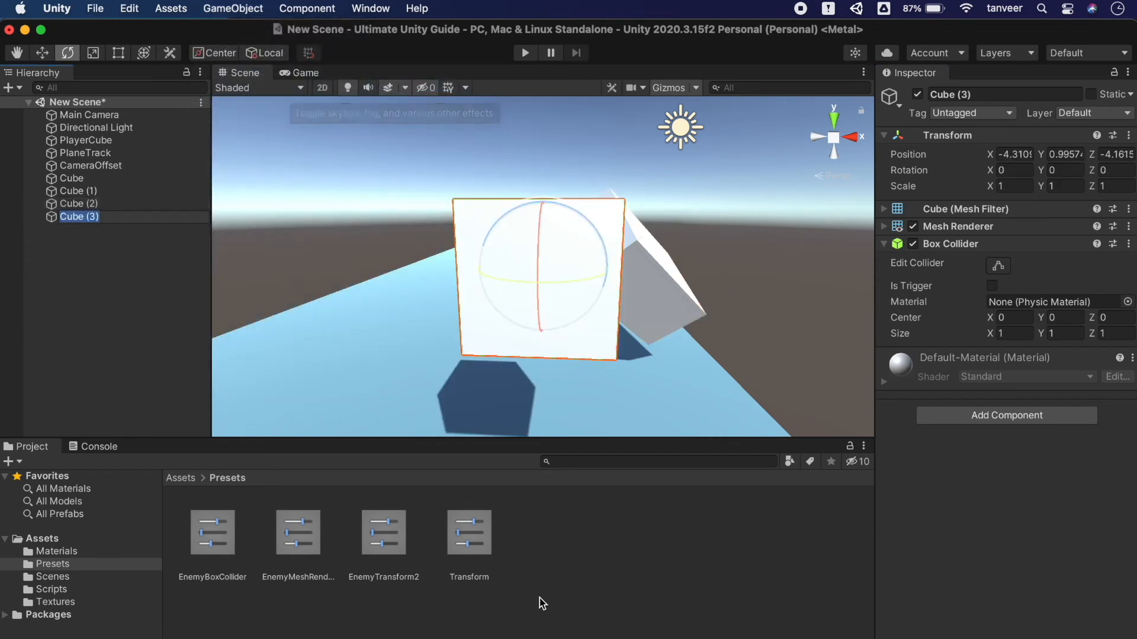
- Exclude the Position and Scale properties from the EnemyTransform2 preset
{"action": "left_click", "coordinate": [401, 532]}
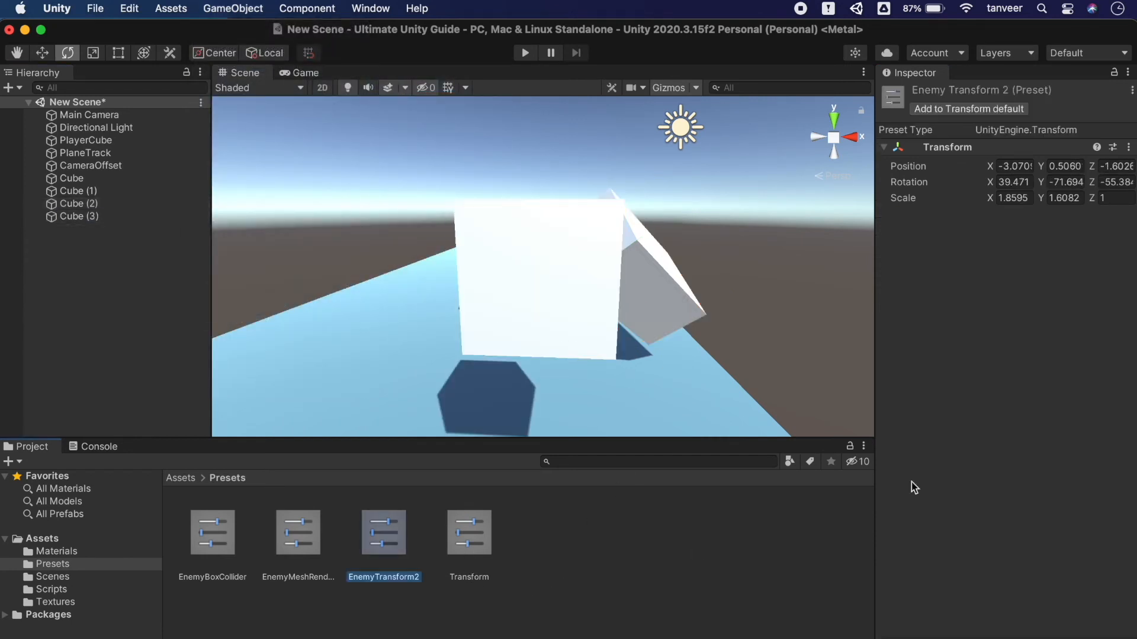
{"action": "right_click", "coordinate": [898, 169]}
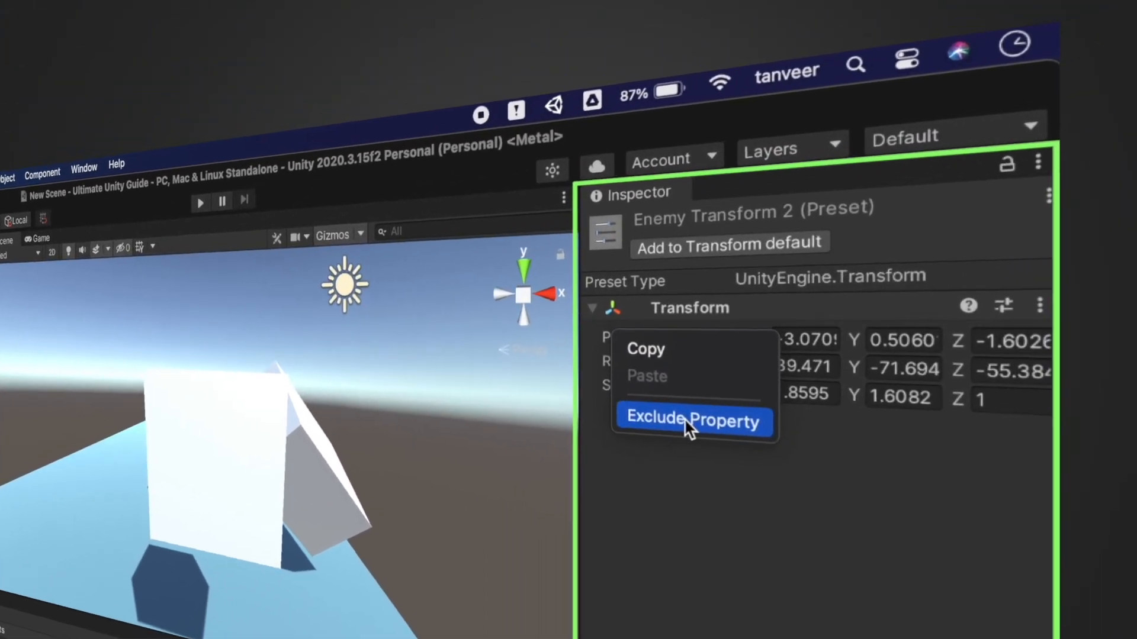
{"action": "left_click", "coordinate": [685, 420]}
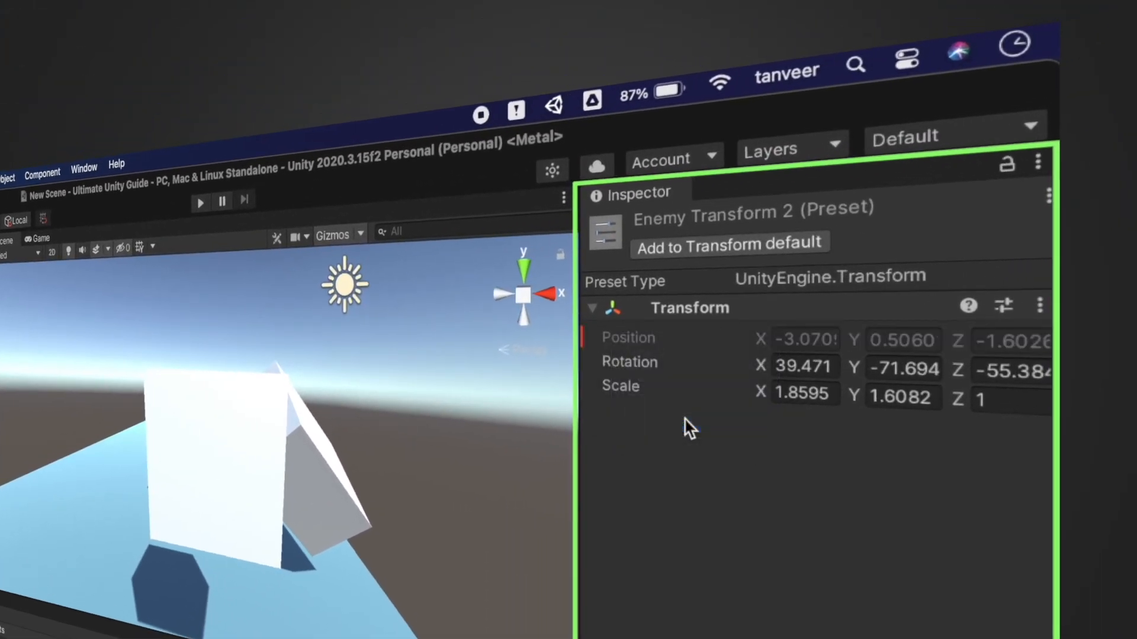
{"action": "right_click", "coordinate": [627, 389]}
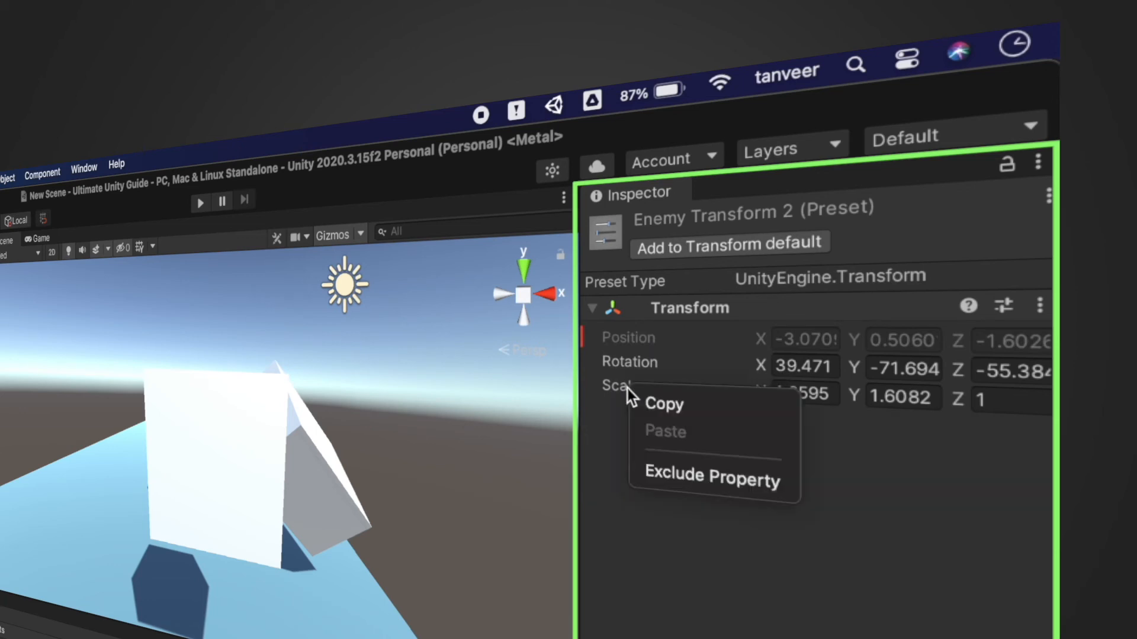
{"action": "left_click", "coordinate": [709, 477]}
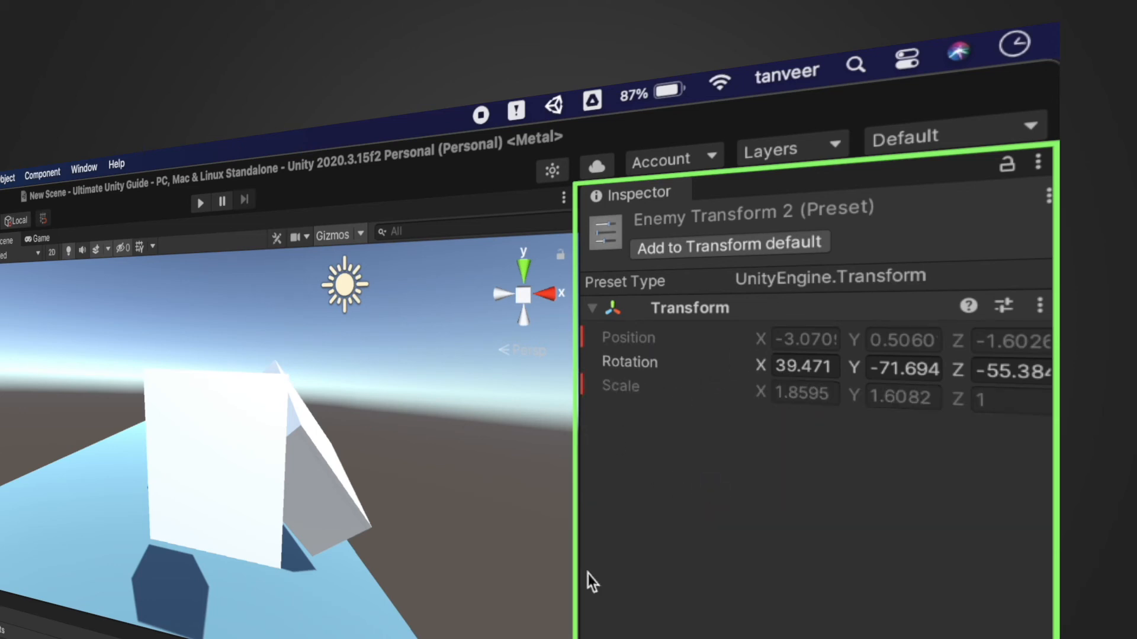
- Apply the EnemyTransform2 preset to the Transform of Cube (3) and compare its orientation with Cube (2)
{"action": "left_click", "coordinate": [237, 508]}
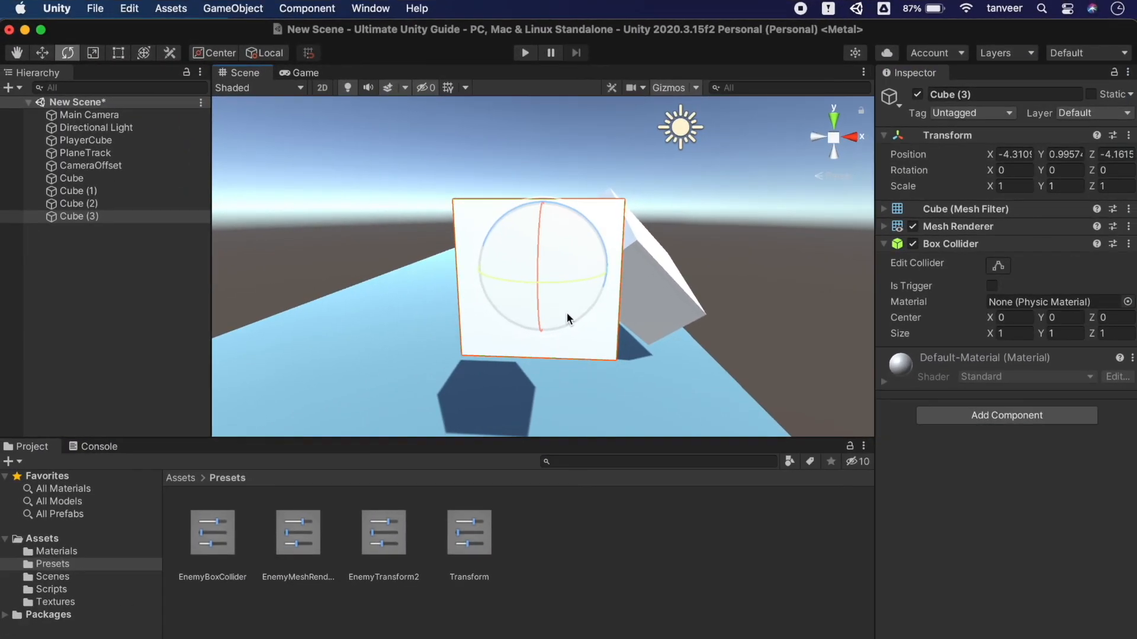
{"action": "left_click", "coordinate": [1113, 135]}
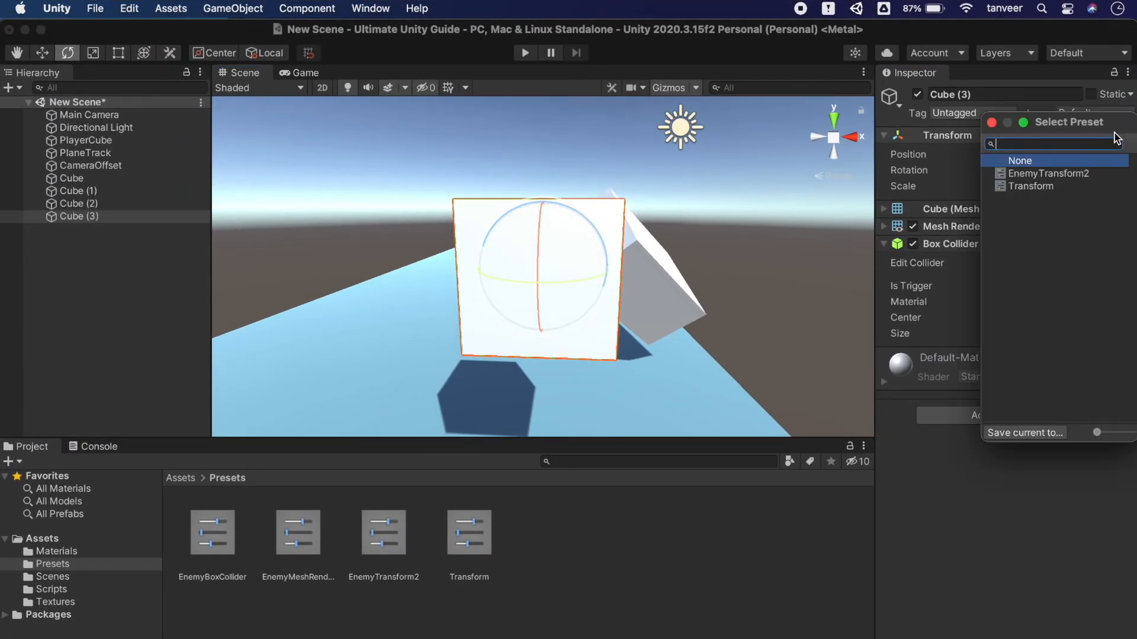
{"action": "left_click", "coordinate": [1042, 174]}
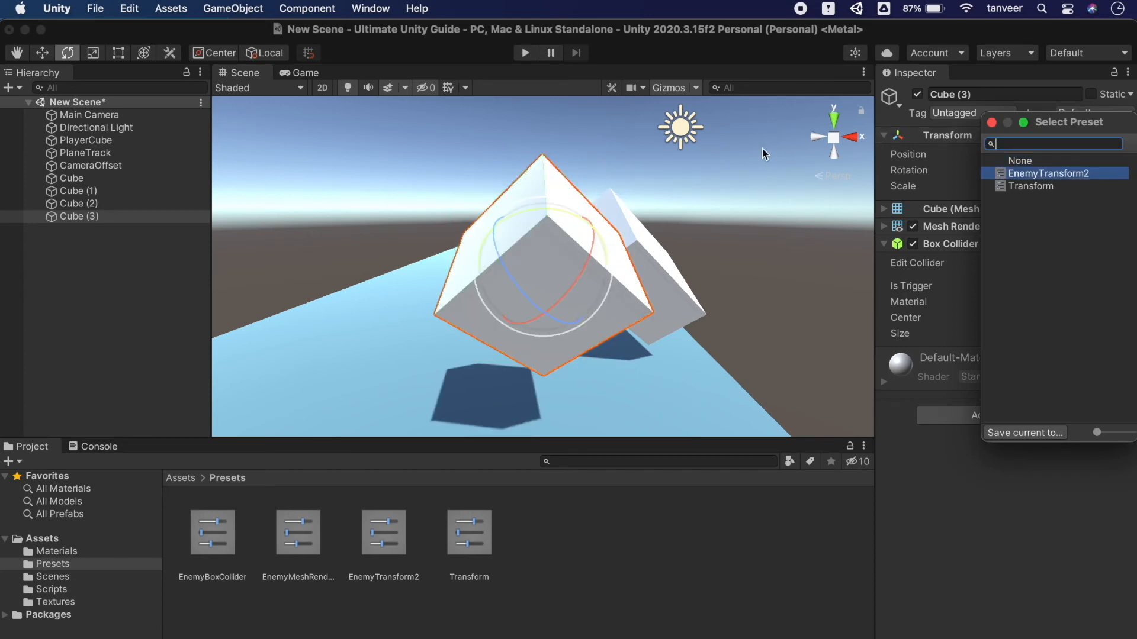
{"action": "left_click", "coordinate": [720, 144]}
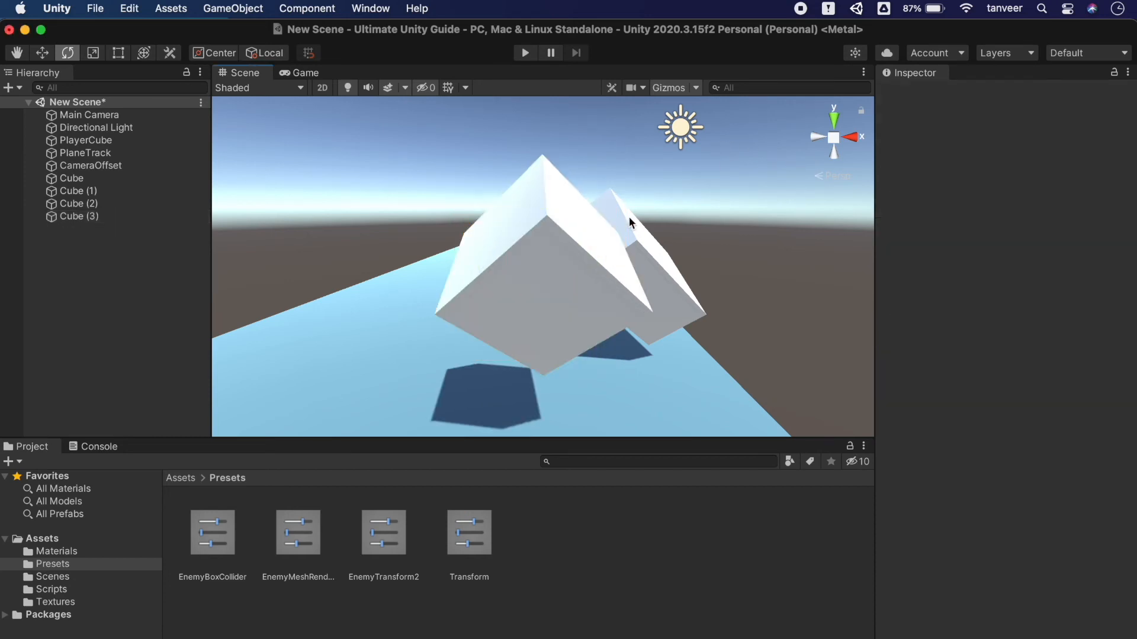
{"action": "left_click_drag", "start_coordinate": [629, 217], "coordinate": [553, 255], "text": "alt"}
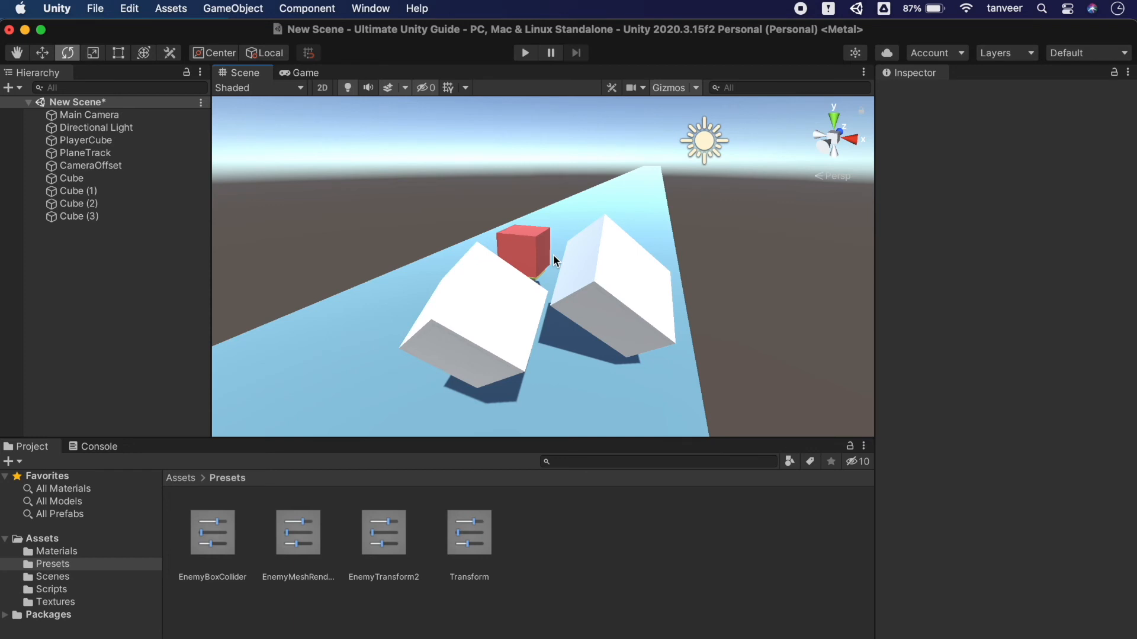
- Open the import settings of the Unity New Logo texture in the Textures folder, with Sprite (2D and UI) as texture type
{"action": "left_click", "coordinate": [42, 538]}
{"action": "left_click", "coordinate": [55, 601]}
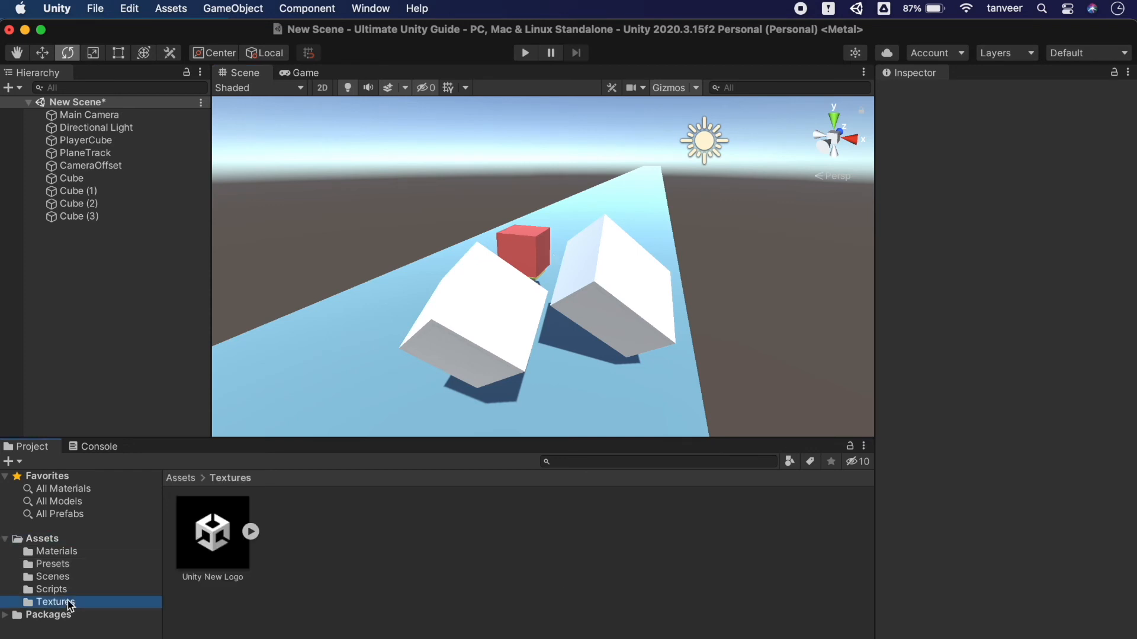
{"action": "left_click", "coordinate": [211, 528]}
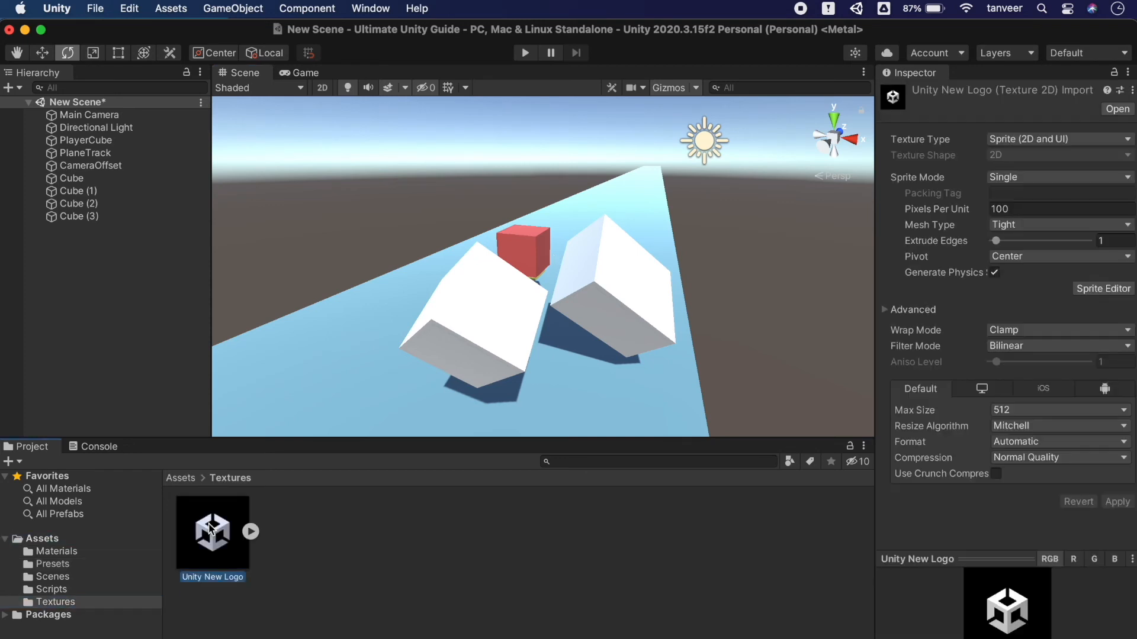
{"action": "left_click", "coordinate": [1062, 141]}
{"action": "left_click", "coordinate": [1054, 153]}
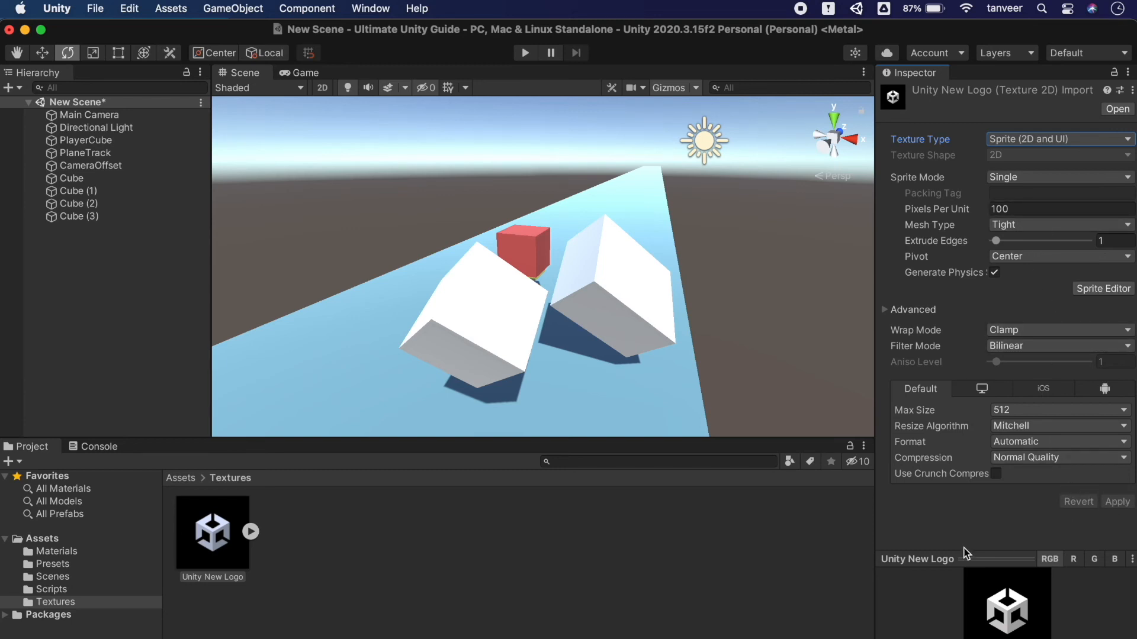
- Save the logo's import settings as a preset named TextureImporter in the Presets folder, and inspect the Transform and TextureImporter presets
{"action": "left_click", "coordinate": [1119, 90]}
{"action": "left_click", "coordinate": [1030, 389]}
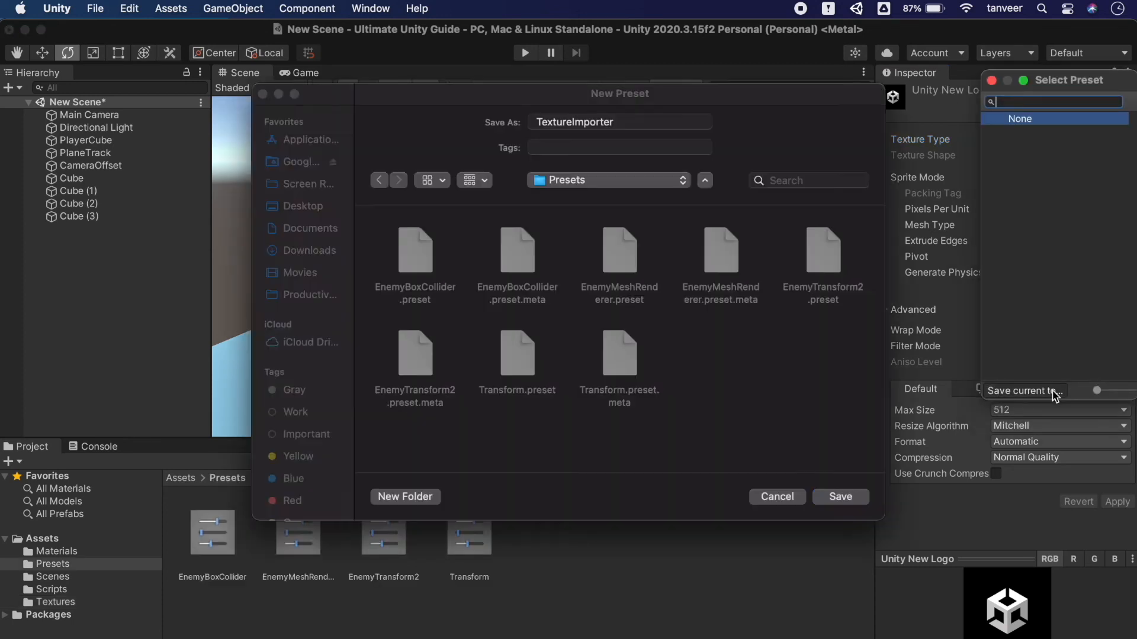
{"action": "left_click", "coordinate": [839, 497]}
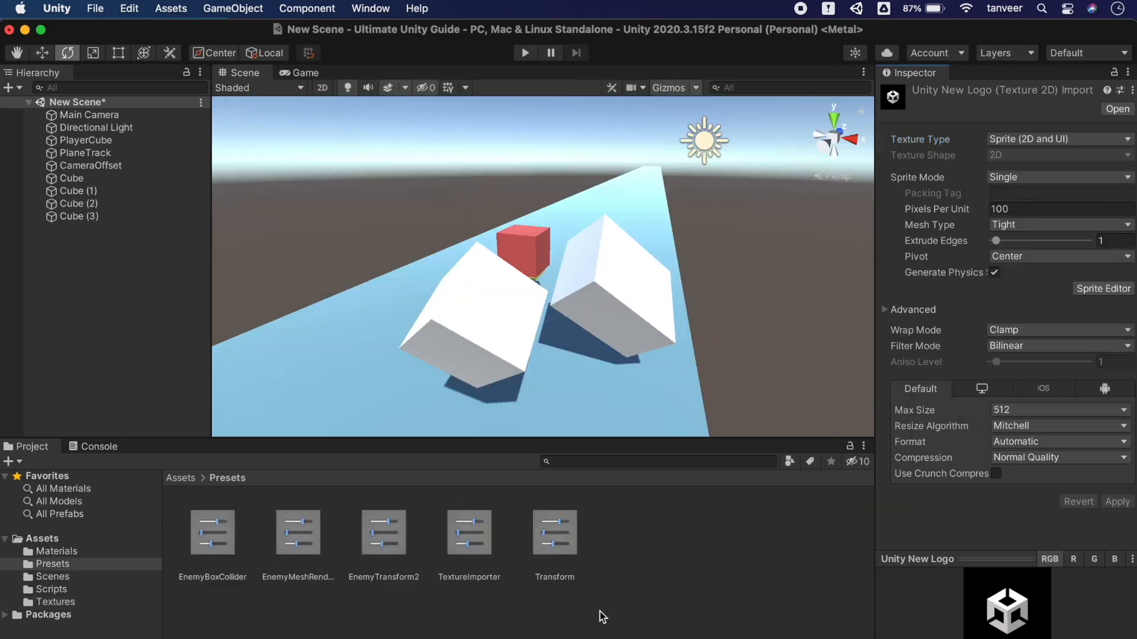
{"action": "left_click", "coordinate": [556, 536]}
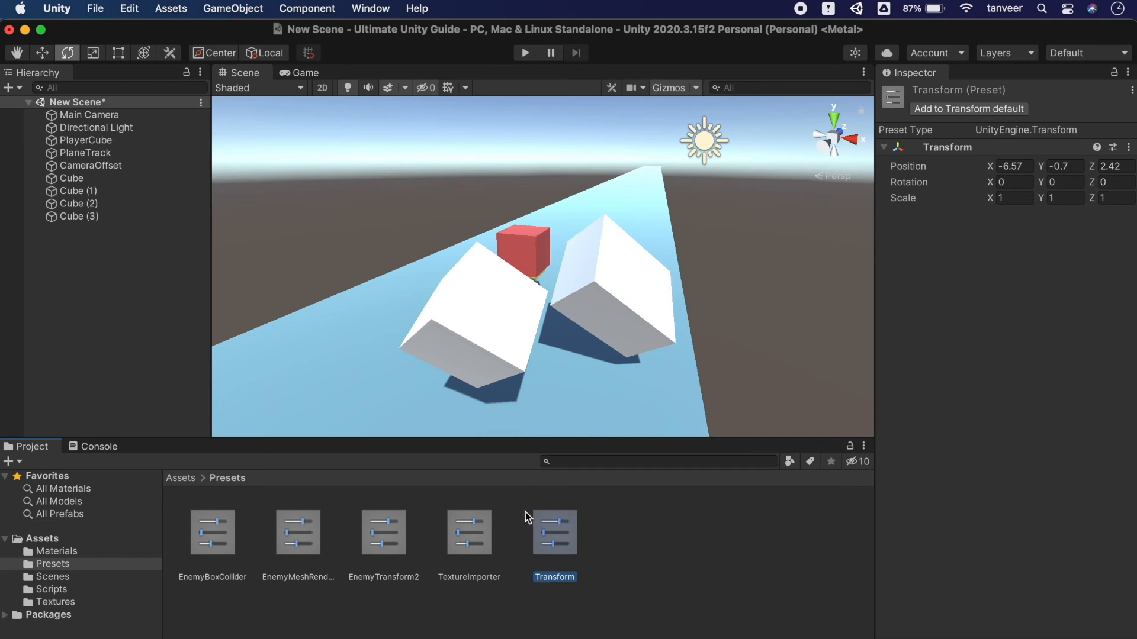
{"action": "left_click", "coordinate": [479, 553]}
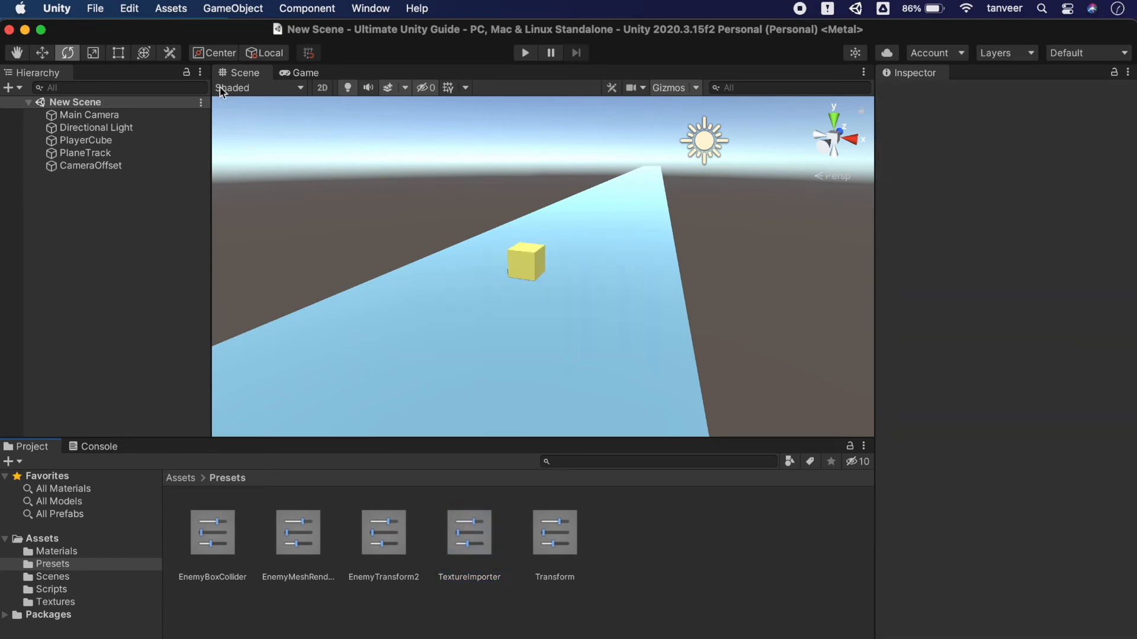
- Open the Graphics page of the Project Settings
{"action": "left_click", "coordinate": [131, 8]}
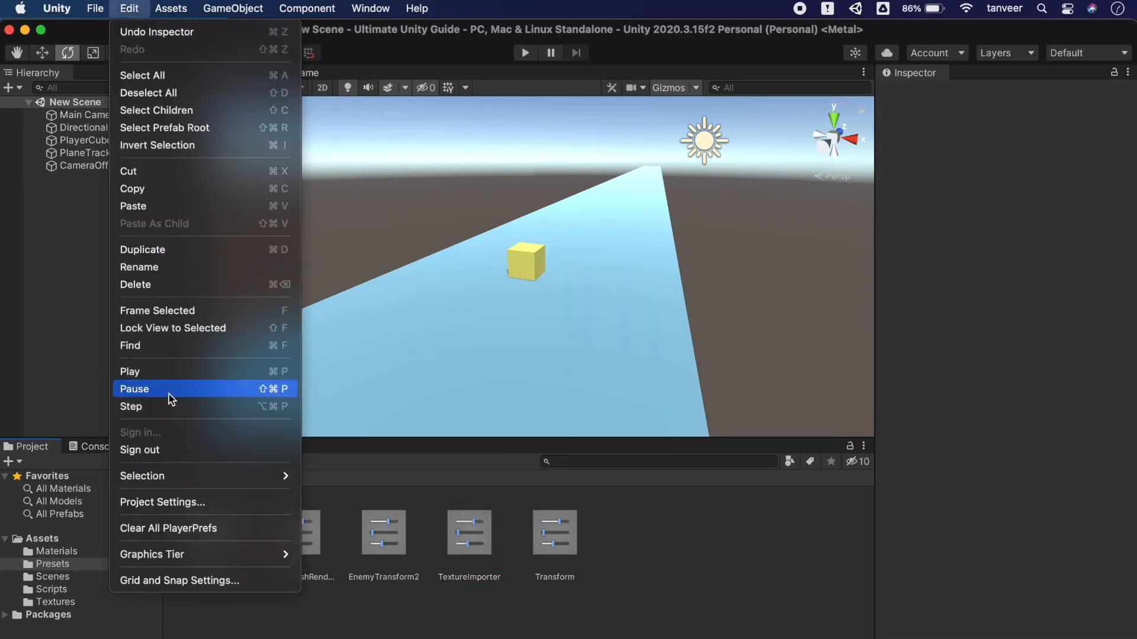
{"action": "left_click", "coordinate": [187, 503]}
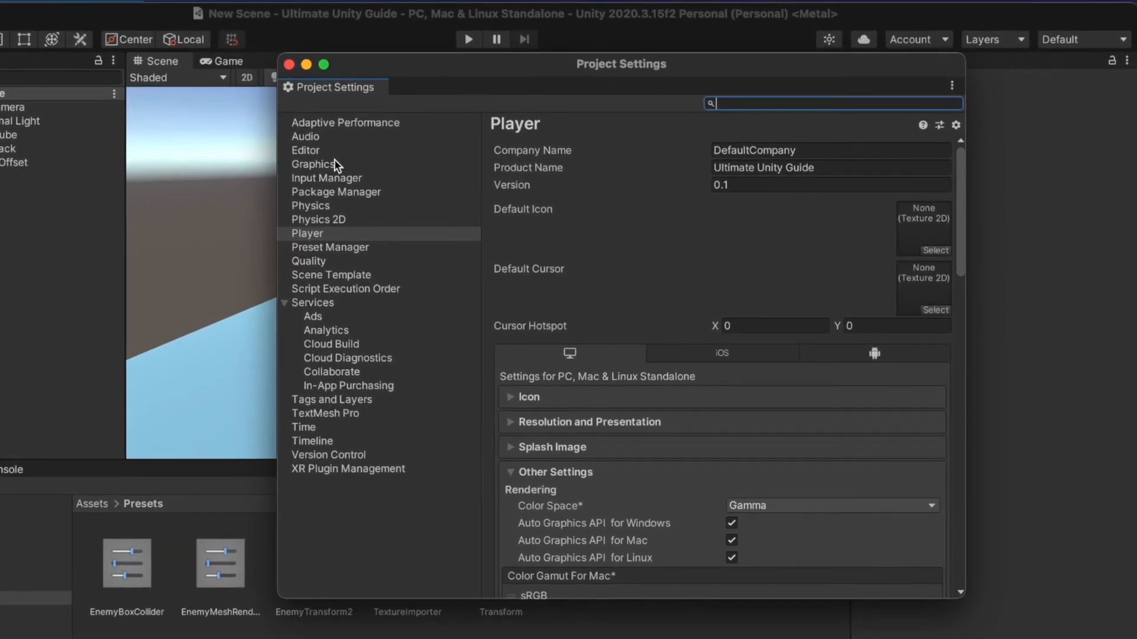
{"action": "left_click", "coordinate": [325, 165]}
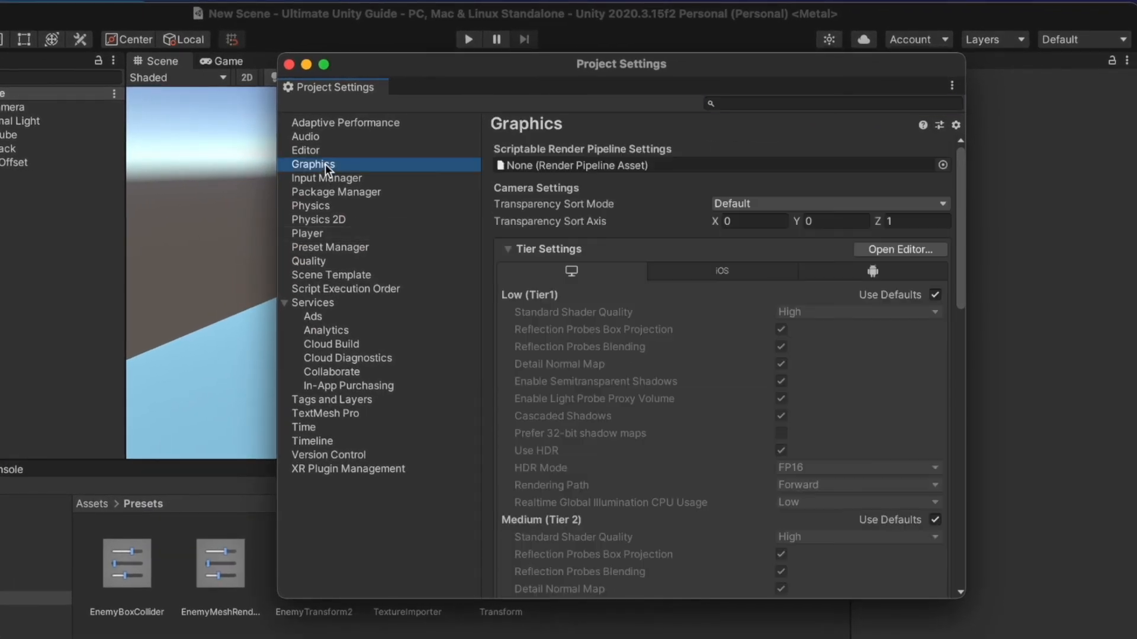
- Save the current Graphics settings as a preset named GraphicsSettings in the Presets folder
{"action": "left_click", "coordinate": [939, 125]}
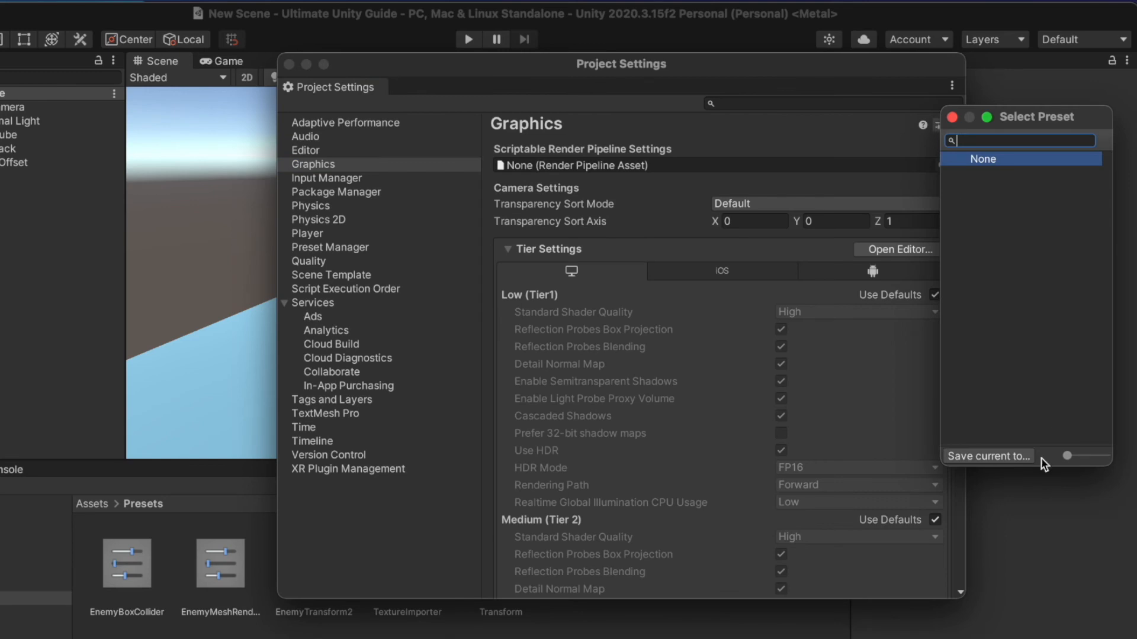
{"action": "left_click", "coordinate": [1009, 455]}
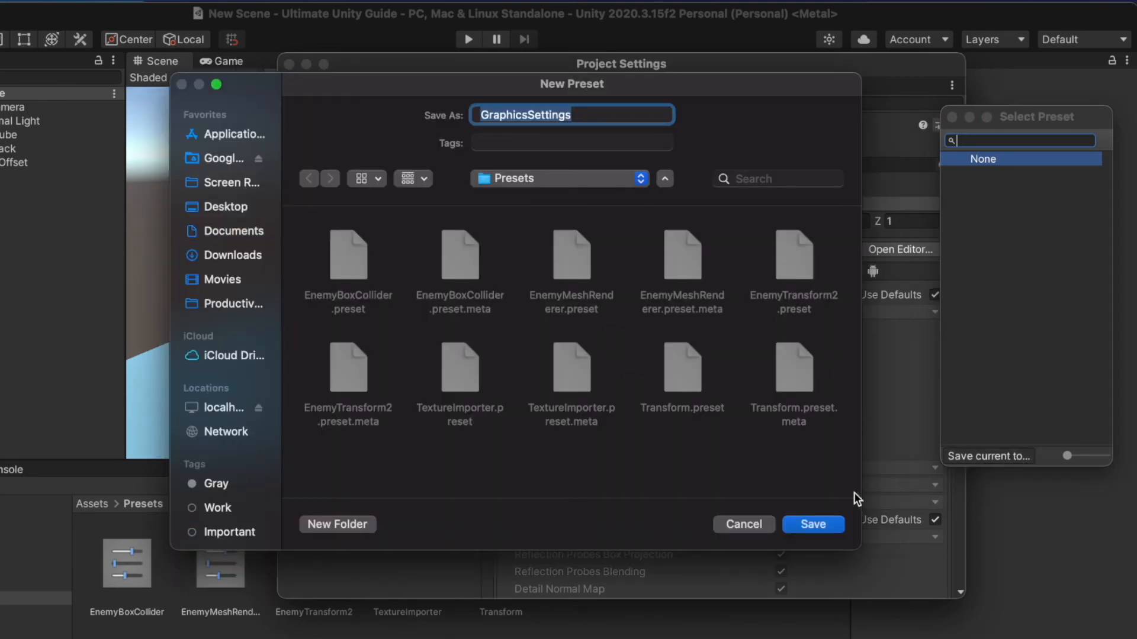
{"action": "left_click", "coordinate": [816, 525]}
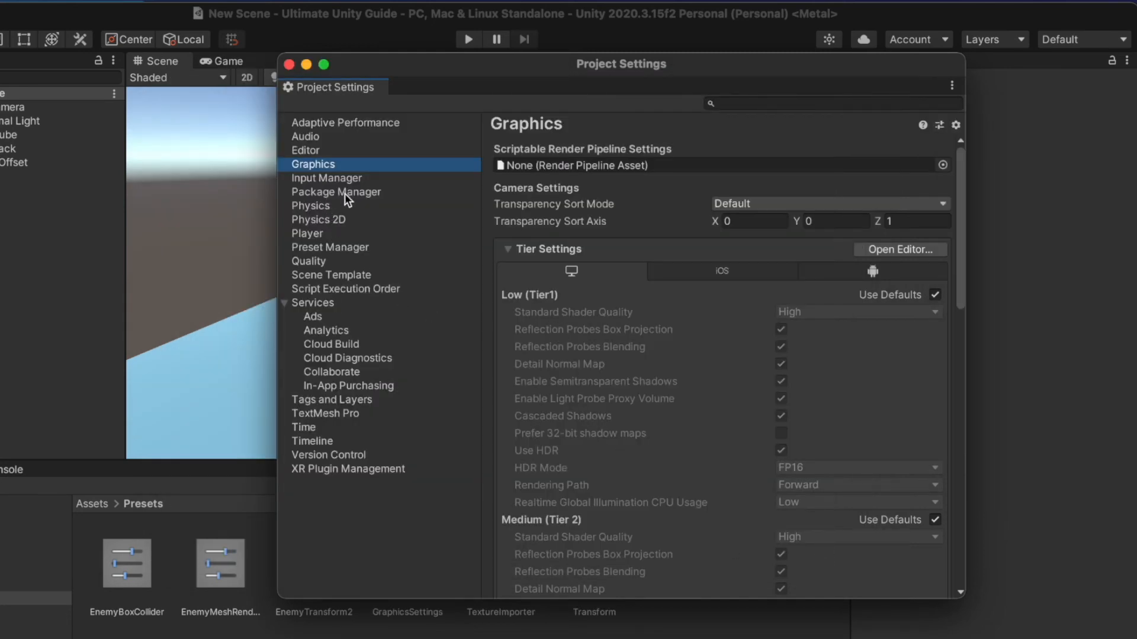
- Review the Physics page of the Project Settings and save its settings as a preset named PhysicsManager in the Presets folder
{"action": "left_click", "coordinate": [317, 204]}
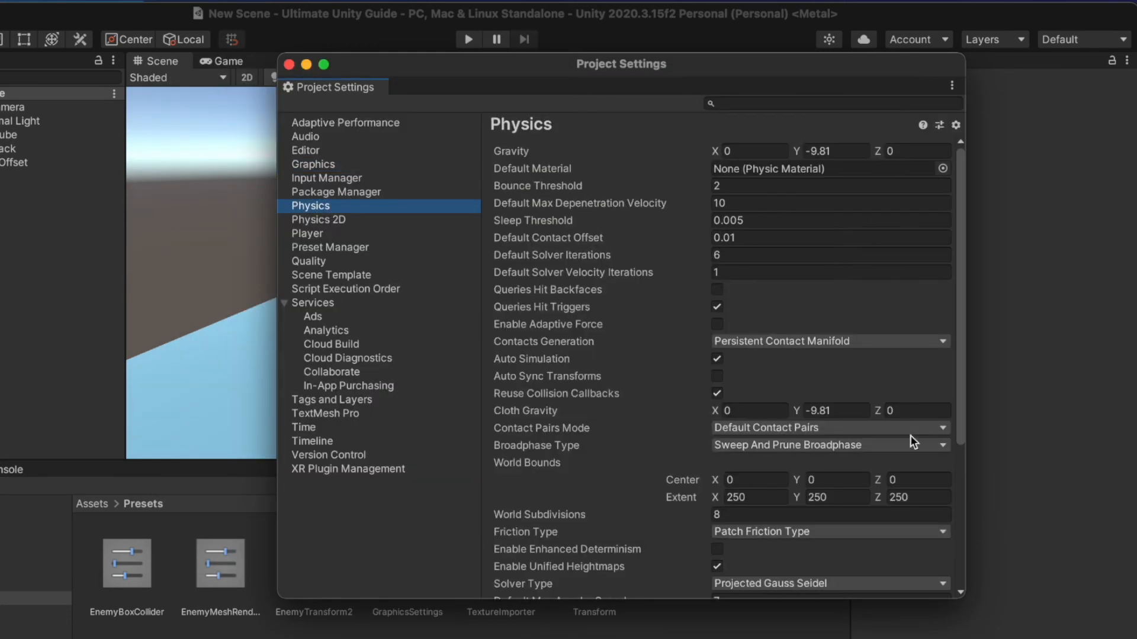
{"action": "scroll", "coordinate": [910, 435], "scroll_direction": "down", "scroll_amount": 6}
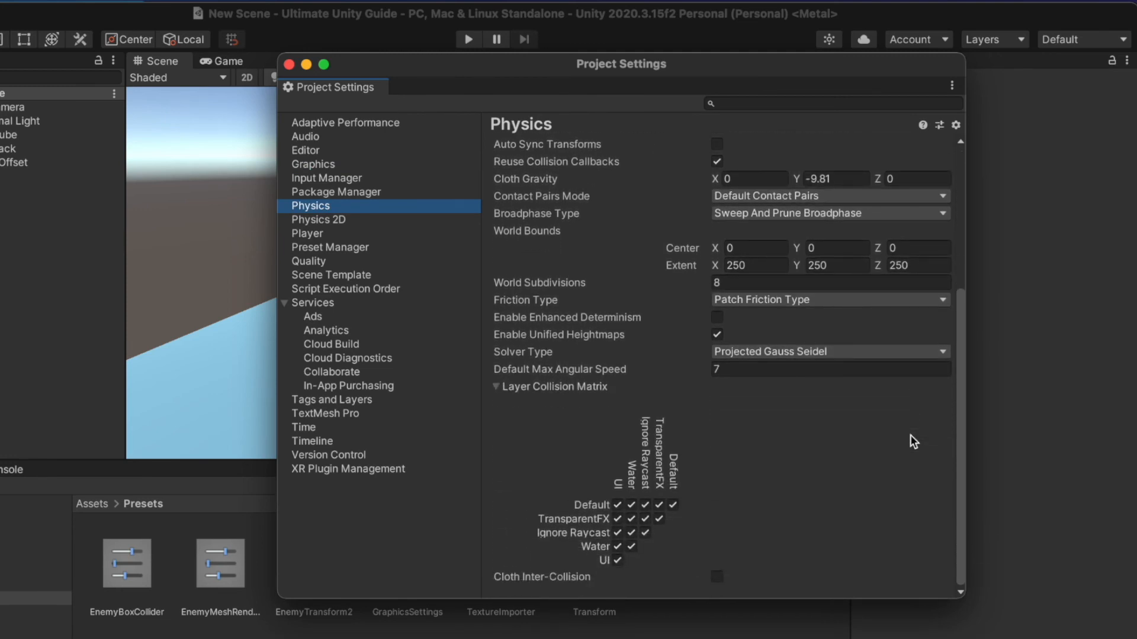
{"action": "scroll", "coordinate": [910, 434], "scroll_direction": "up", "scroll_amount": 6}
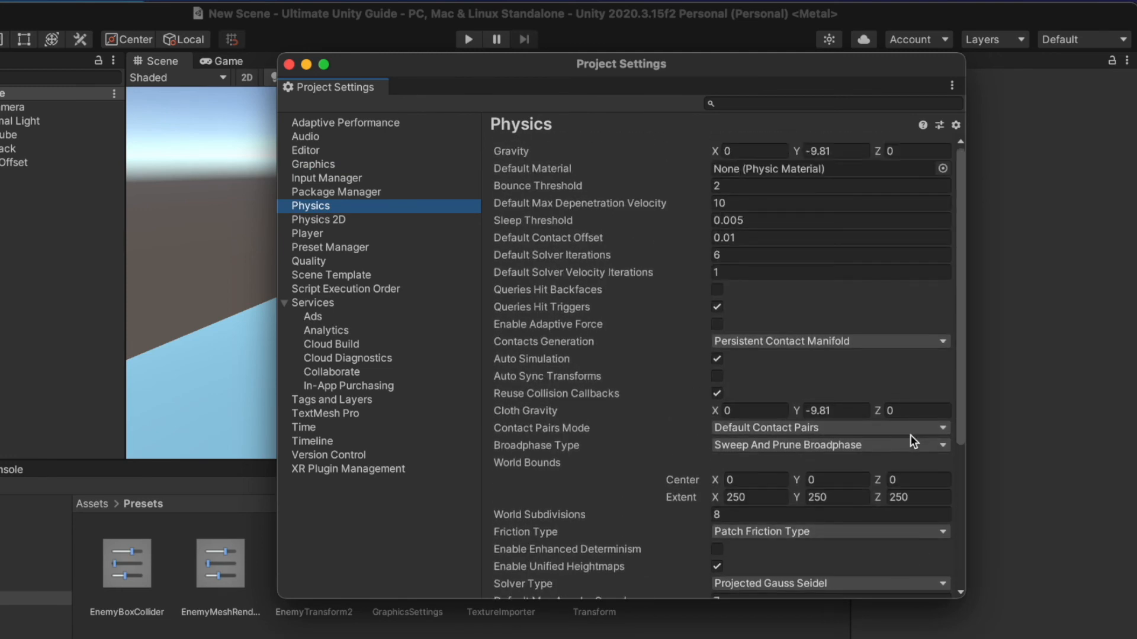
{"action": "left_click", "coordinate": [939, 125]}
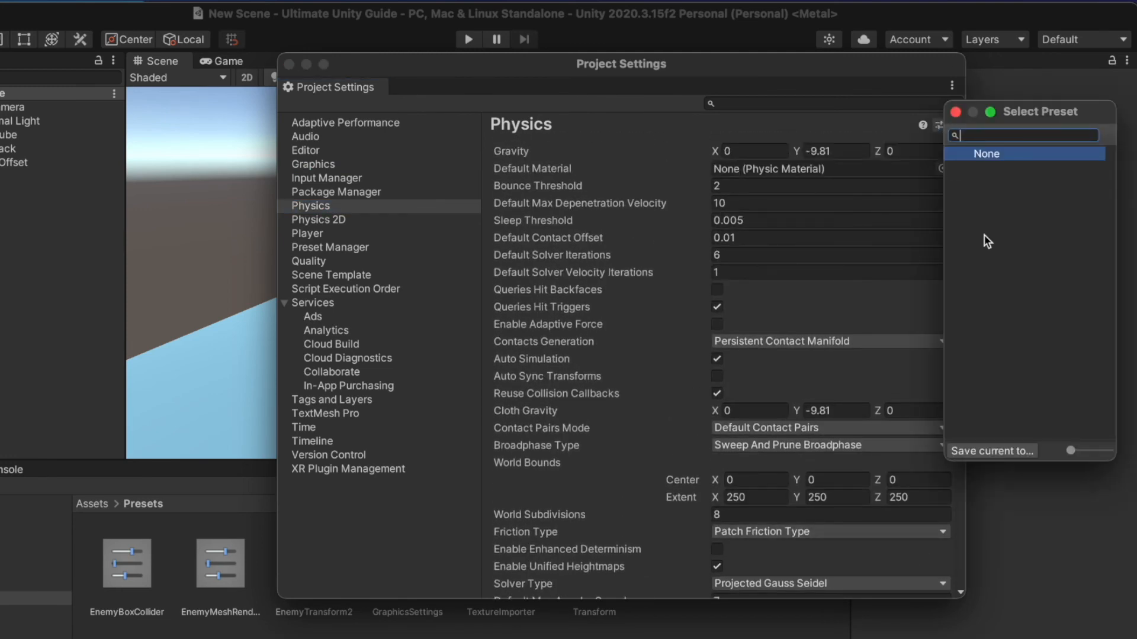
{"action": "left_click", "coordinate": [1006, 448]}
{"action": "left_click", "coordinate": [800, 523]}
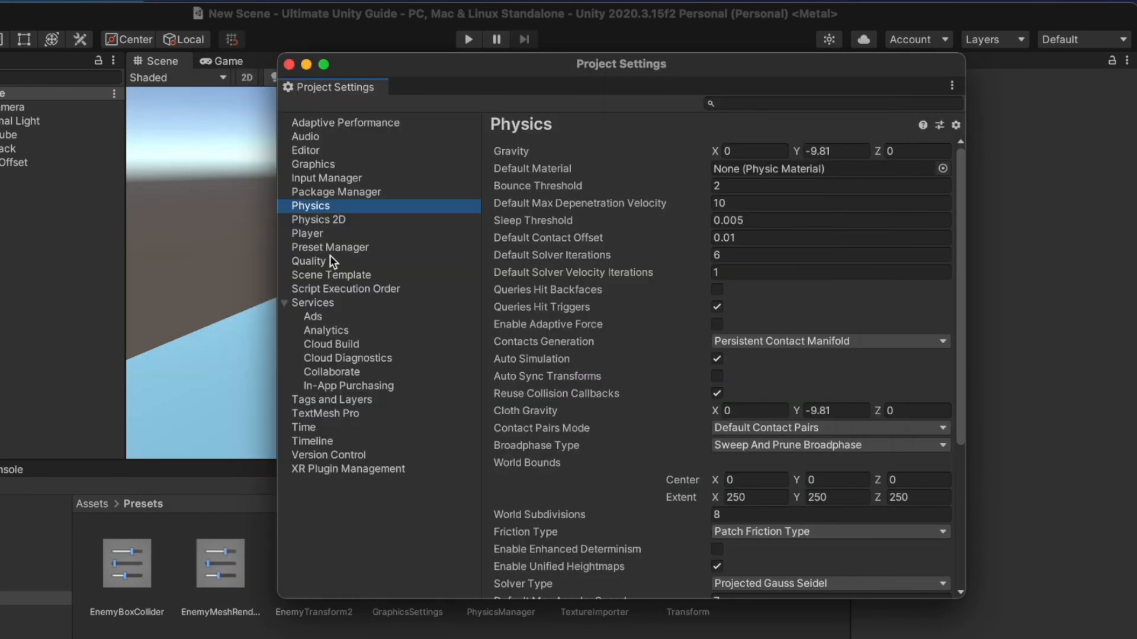
- Review the Player page of the Project Settings and save its settings as a preset named PlayerSettings in the Presets folder
{"action": "left_click", "coordinate": [321, 235]}
{"action": "scroll", "coordinate": [742, 315], "scroll_direction": "down", "scroll_amount": 10}
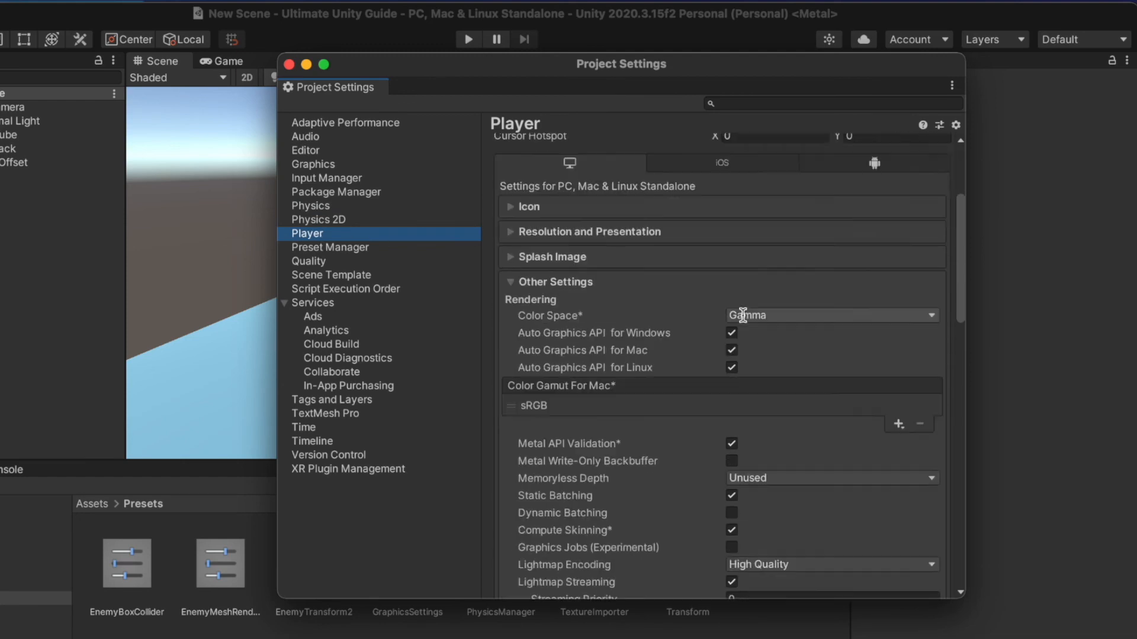
{"action": "scroll", "coordinate": [742, 314], "scroll_direction": "up", "scroll_amount": 10}
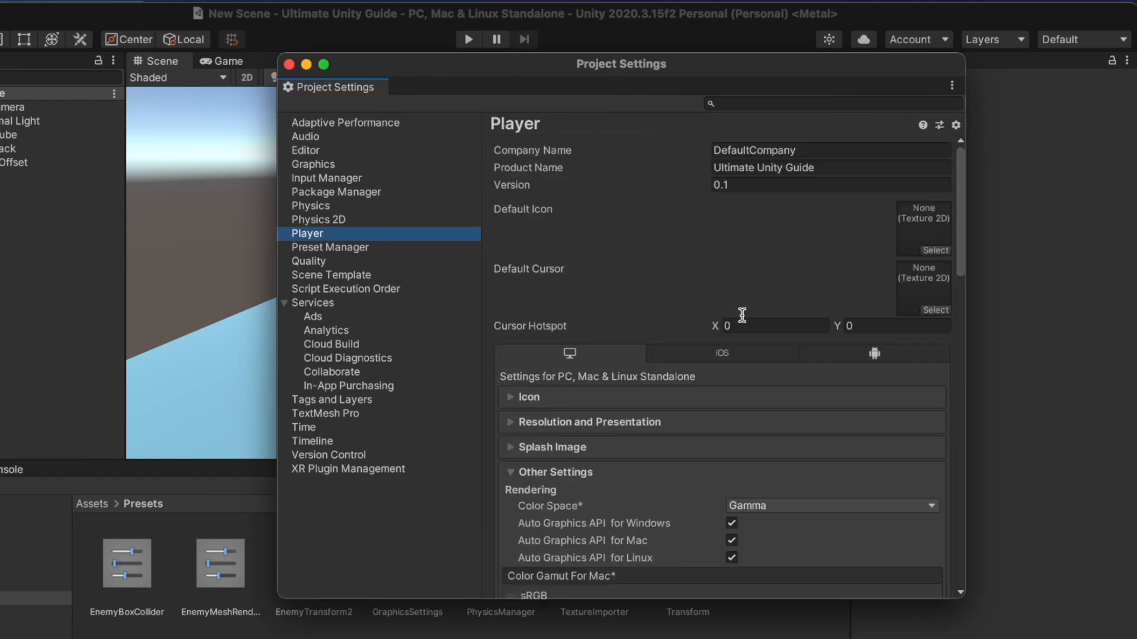
{"action": "left_click", "coordinate": [941, 125]}
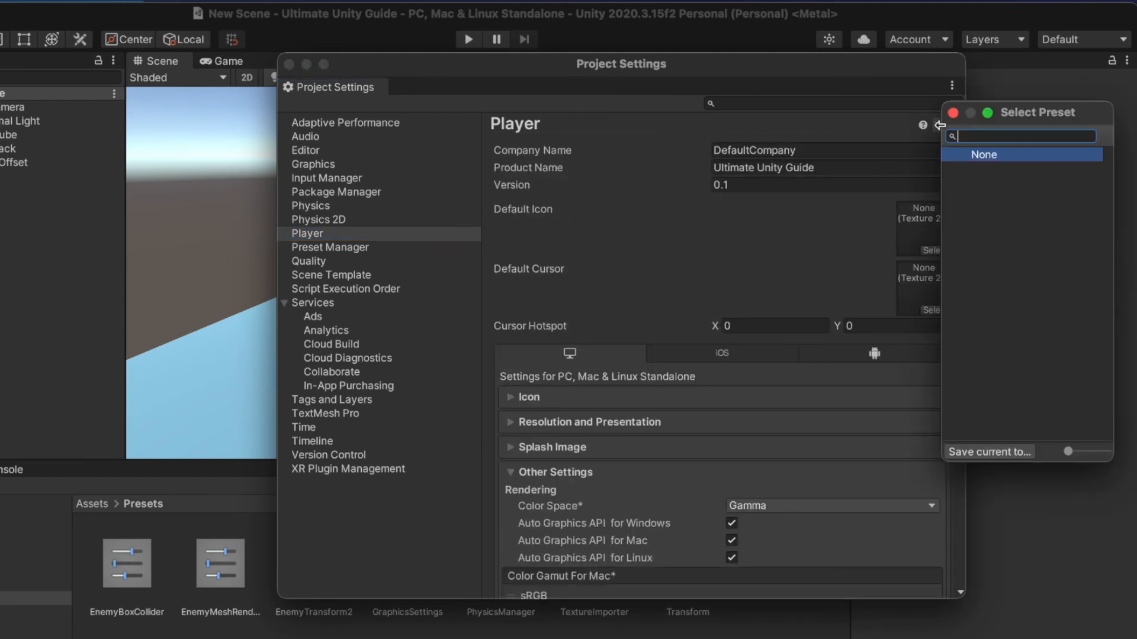
{"action": "left_click", "coordinate": [1026, 453]}
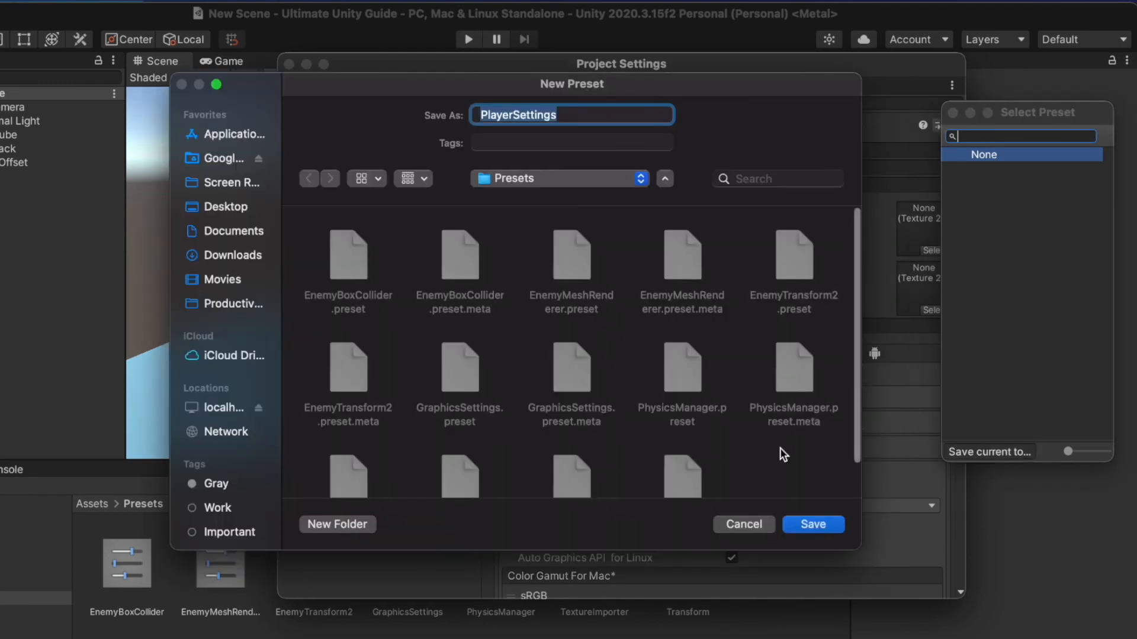
{"action": "left_click", "coordinate": [800, 525]}
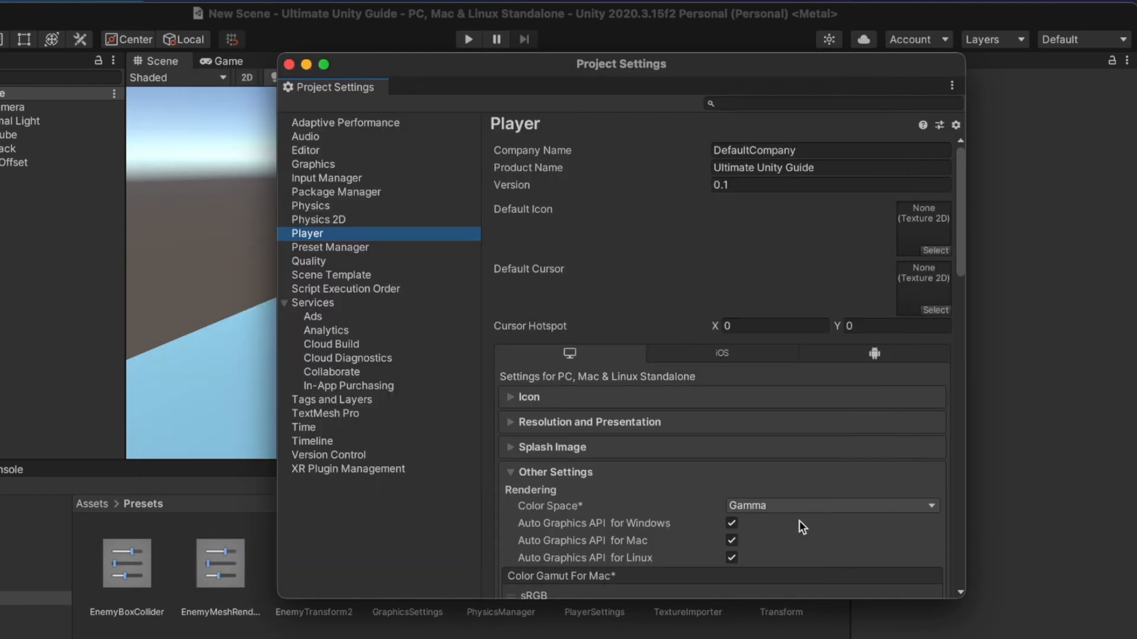
- Expand the Tags, Sorting Layers and Layers lists, save Tags and Layers as a preset named TagManager, and close the Project Settings
{"action": "left_click", "coordinate": [346, 402]}
{"action": "left_click", "coordinate": [513, 152]}
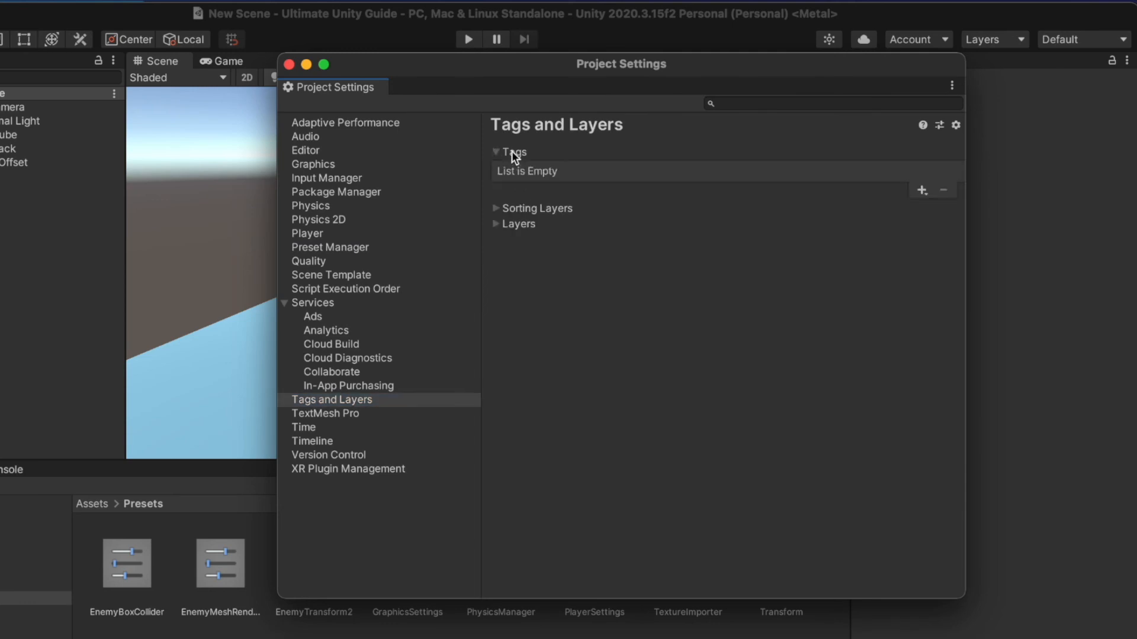
{"action": "left_click", "coordinate": [510, 210]}
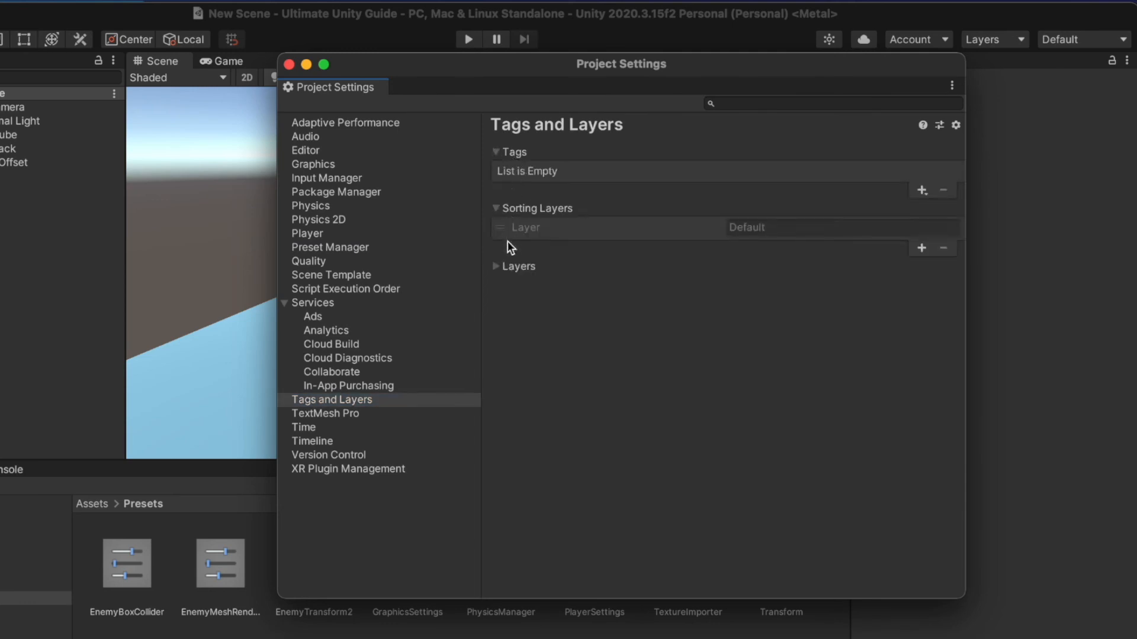
{"action": "left_click", "coordinate": [511, 268]}
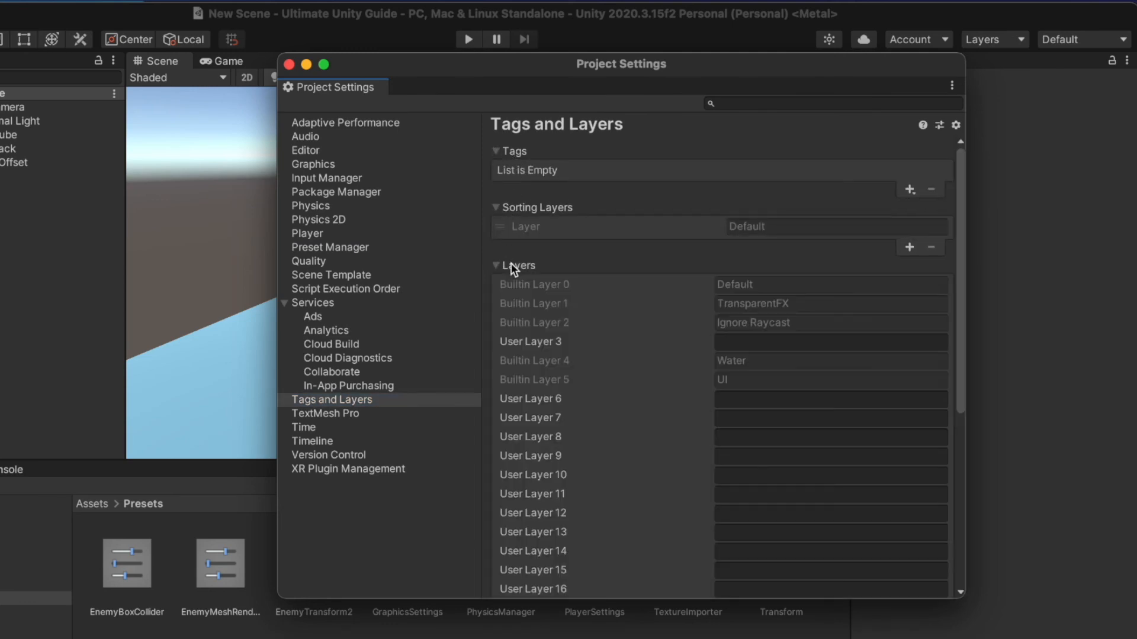
{"action": "left_click", "coordinate": [939, 125]}
{"action": "left_click", "coordinate": [1012, 464]}
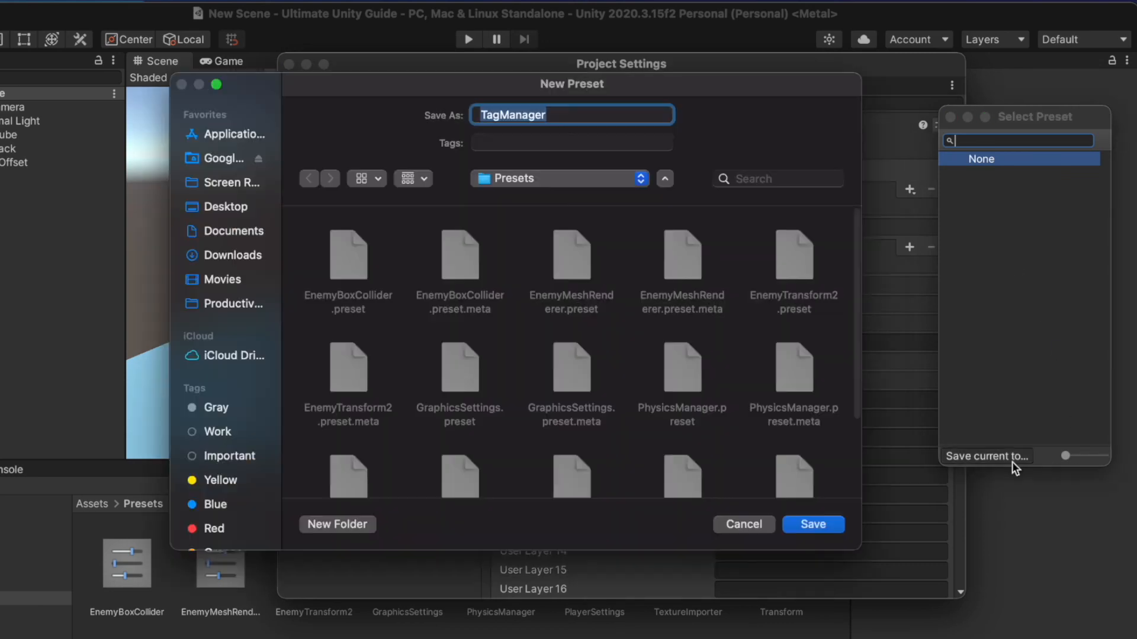
{"action": "left_click", "coordinate": [816, 524]}
{"action": "left_click", "coordinate": [290, 65]}
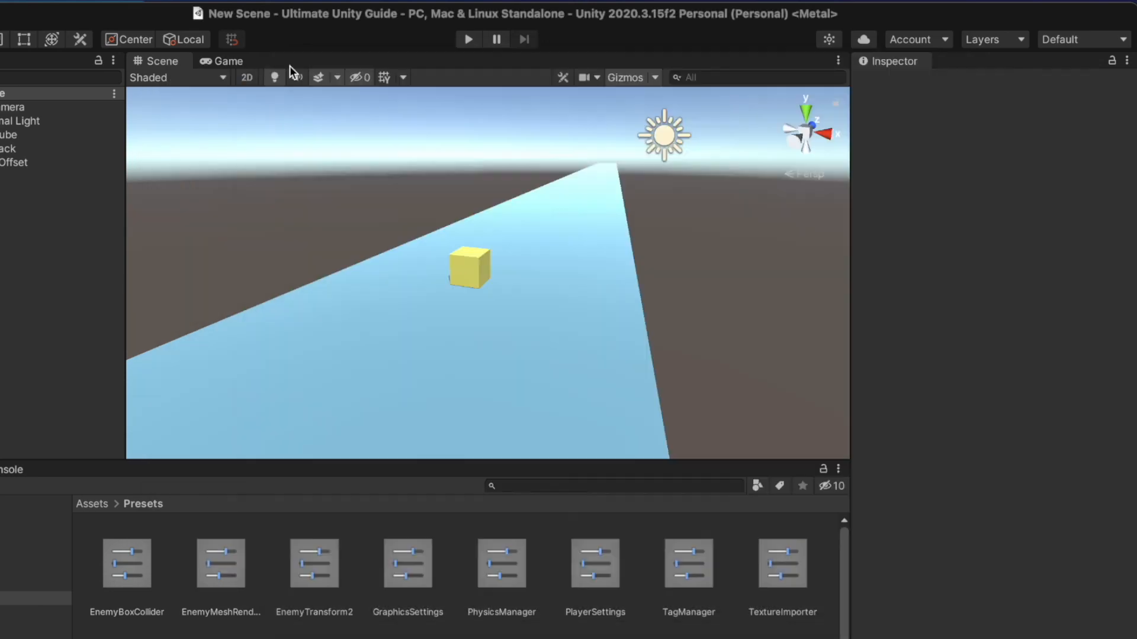
- Inspect the contents of the PlayerSettings, TagManager, TextureImporter and Transform presets, and clear the selection
{"action": "left_click", "coordinate": [601, 558]}
{"action": "scroll", "coordinate": [1014, 443], "scroll_direction": "down", "scroll_amount": 15}
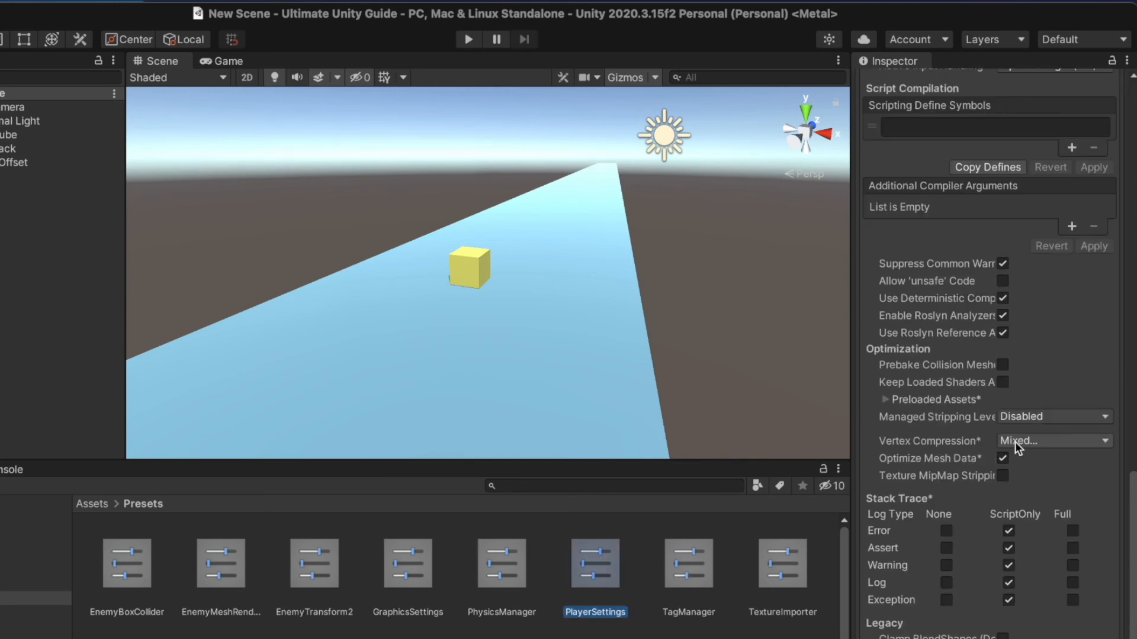
{"action": "scroll", "coordinate": [1015, 441], "scroll_direction": "up", "scroll_amount": 15}
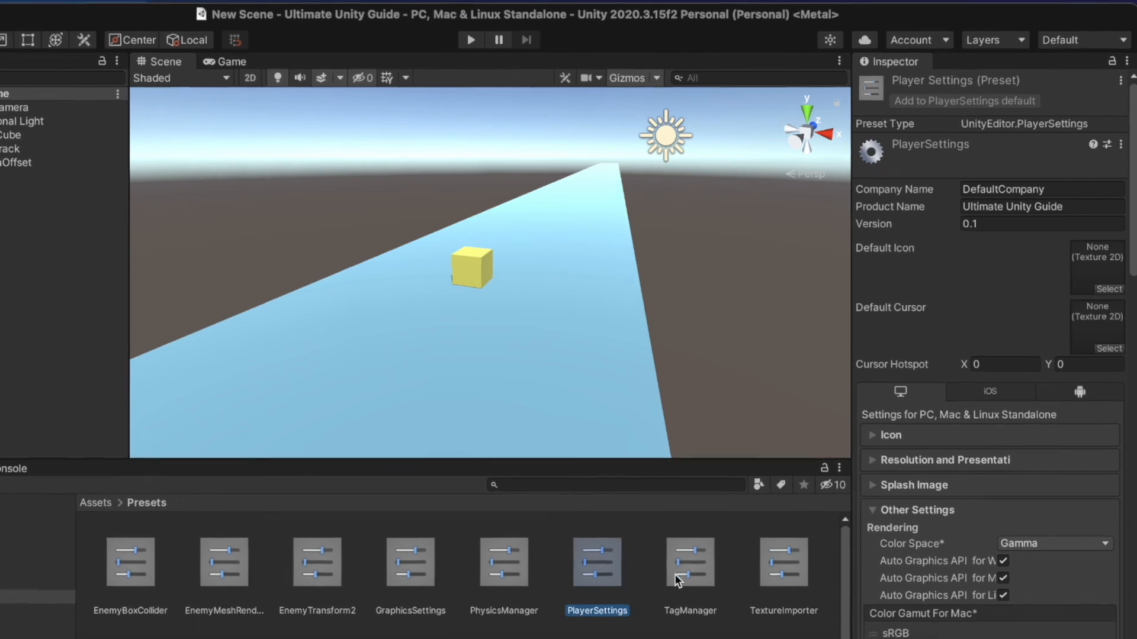
{"action": "left_click", "coordinate": [687, 566]}
{"action": "scroll", "coordinate": [1107, 570], "scroll_direction": "down", "scroll_amount": 10}
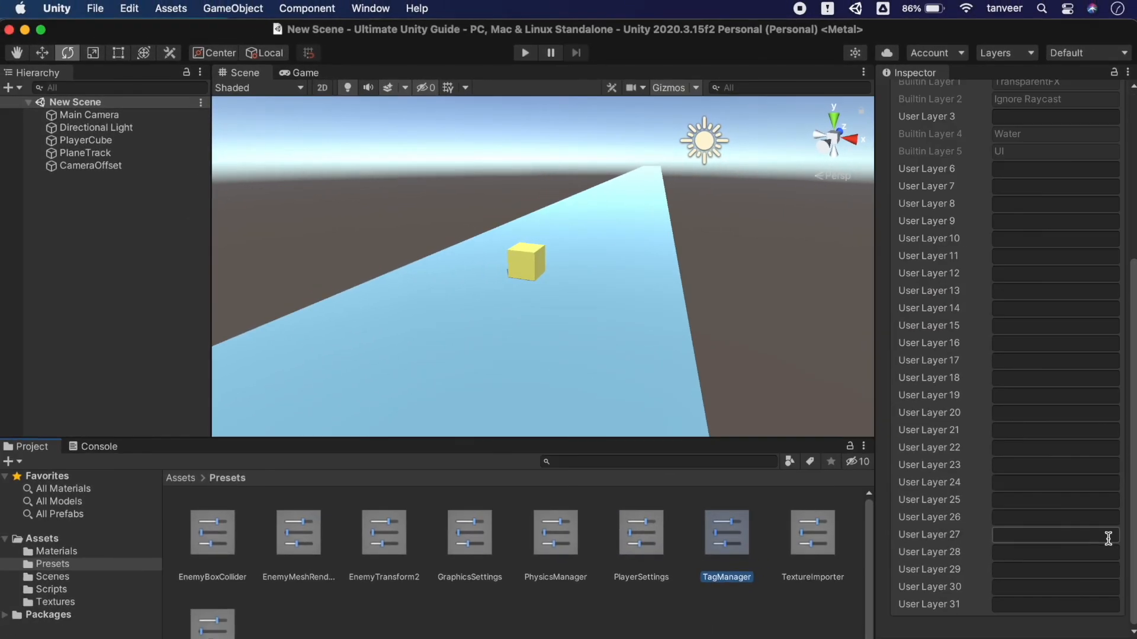
{"action": "left_click", "coordinate": [819, 545]}
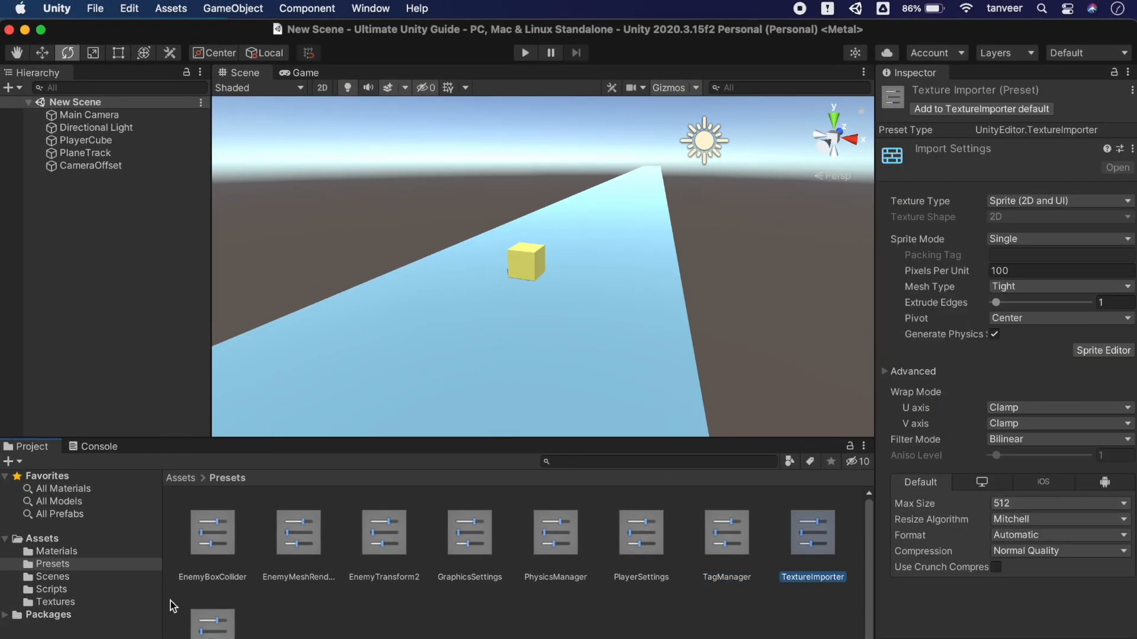
{"action": "left_click", "coordinate": [203, 631]}
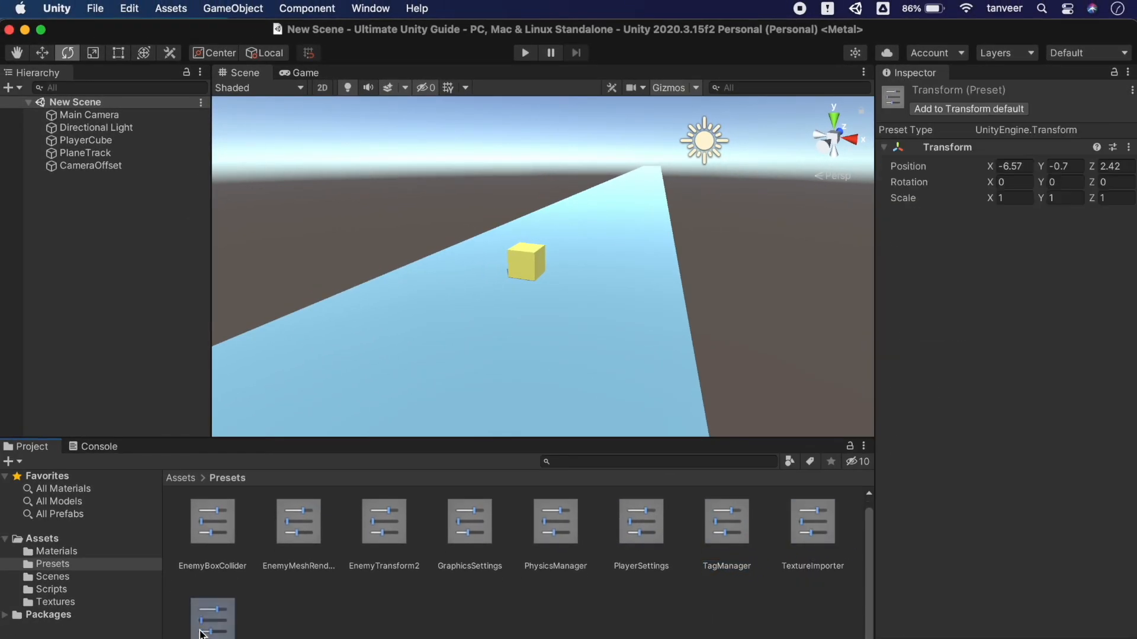
{"action": "left_click", "coordinate": [589, 589]}
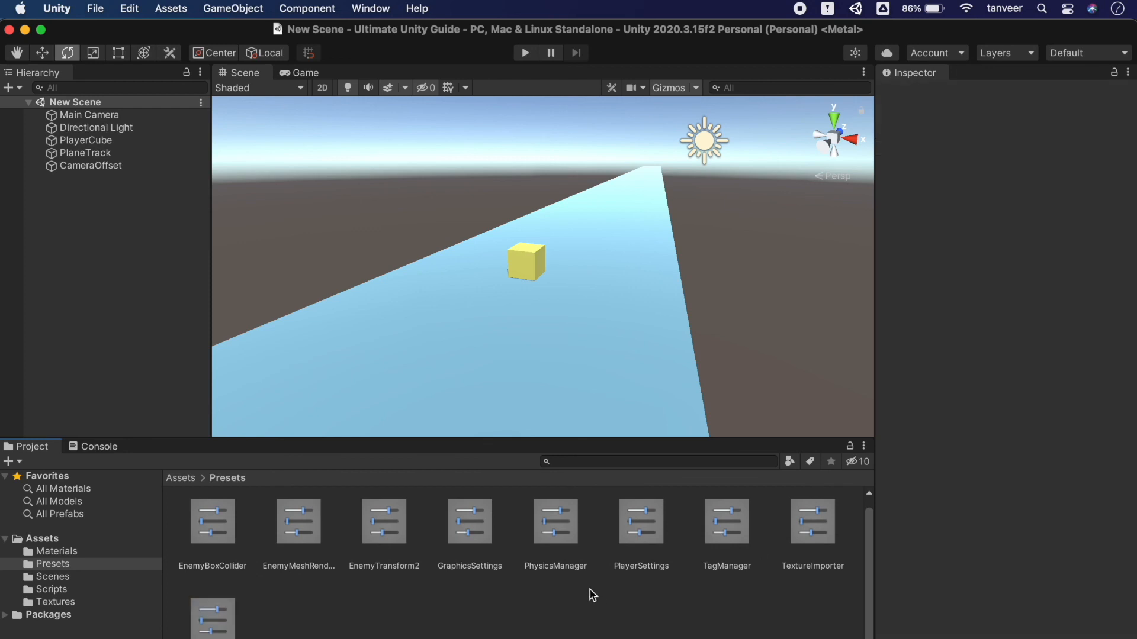
- Export the Presets folder with all its presets as a Unity package named Presers on the Desktop, and close the Finder window
{"action": "right_click", "coordinate": [66, 565]}
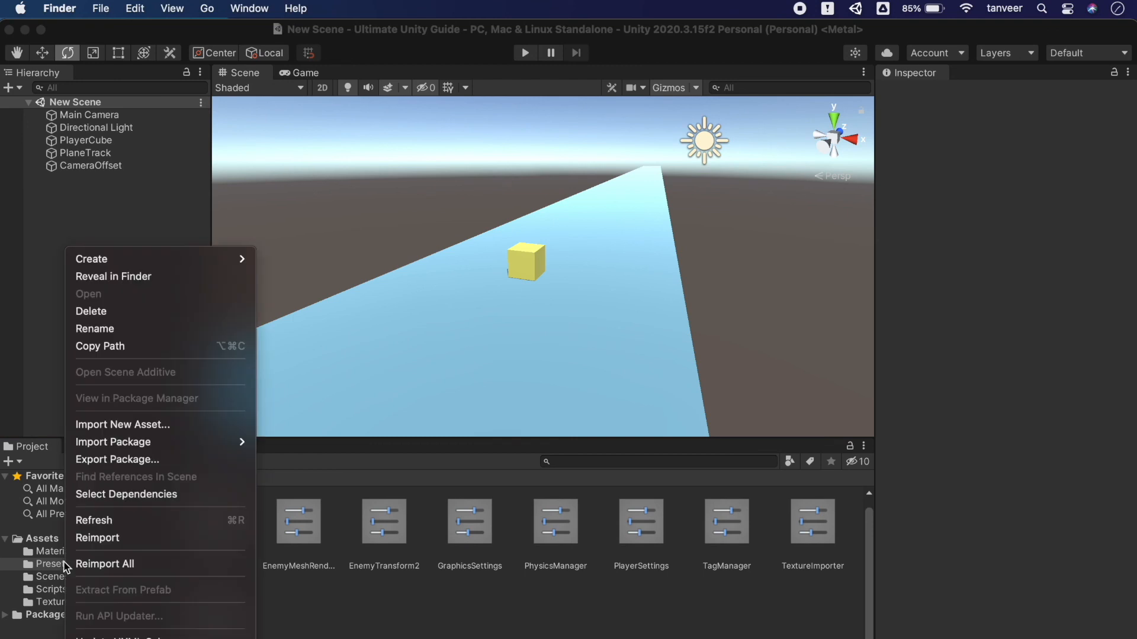
{"action": "left_click", "coordinate": [158, 460]}
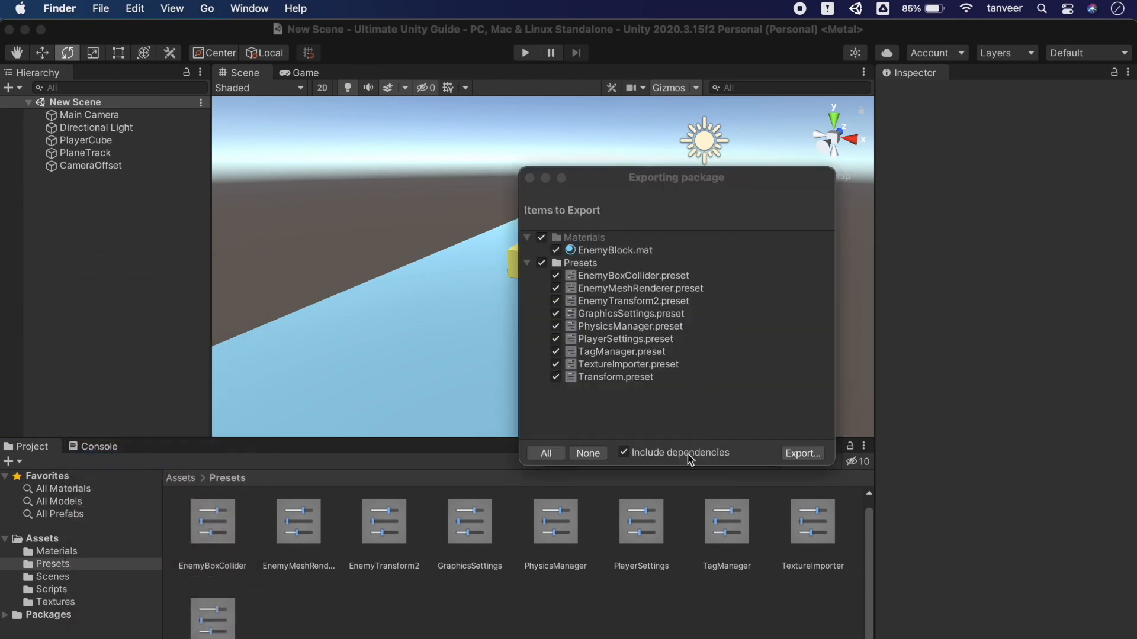
{"action": "left_click", "coordinate": [691, 453]}
{"action": "left_click", "coordinate": [815, 462]}
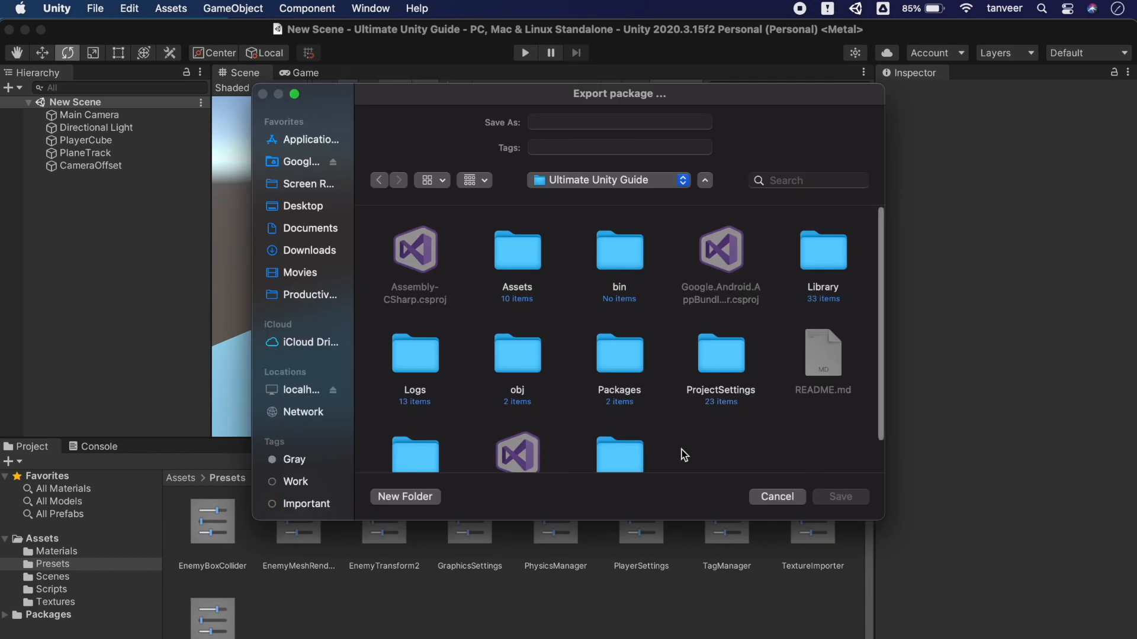
{"action": "left_click", "coordinate": [311, 208]}
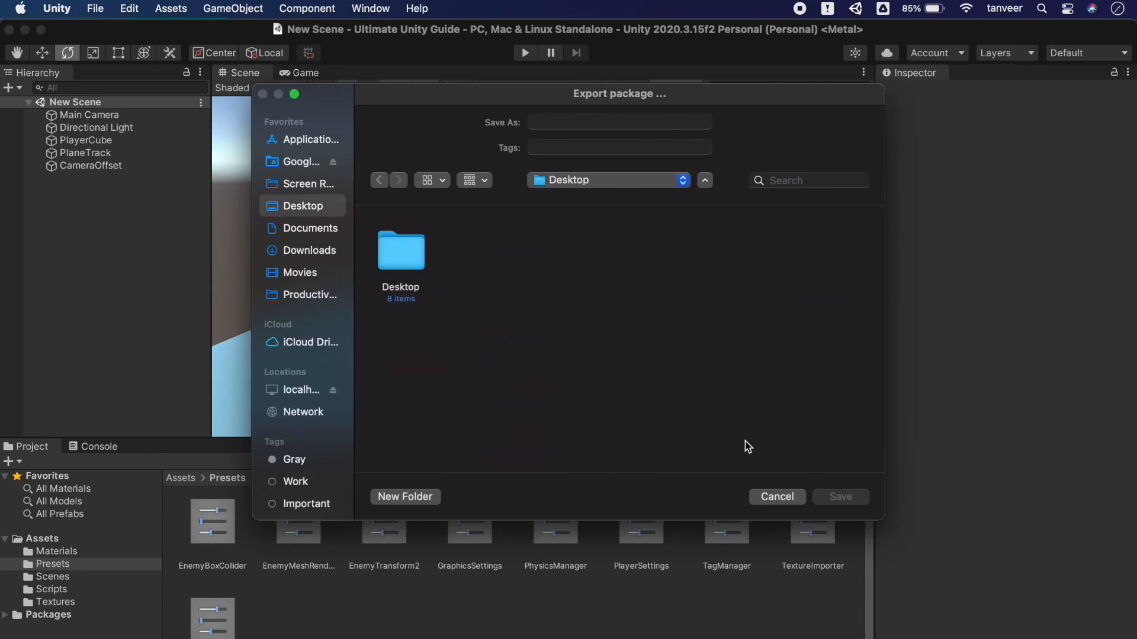
{"action": "left_click", "coordinate": [592, 121]}
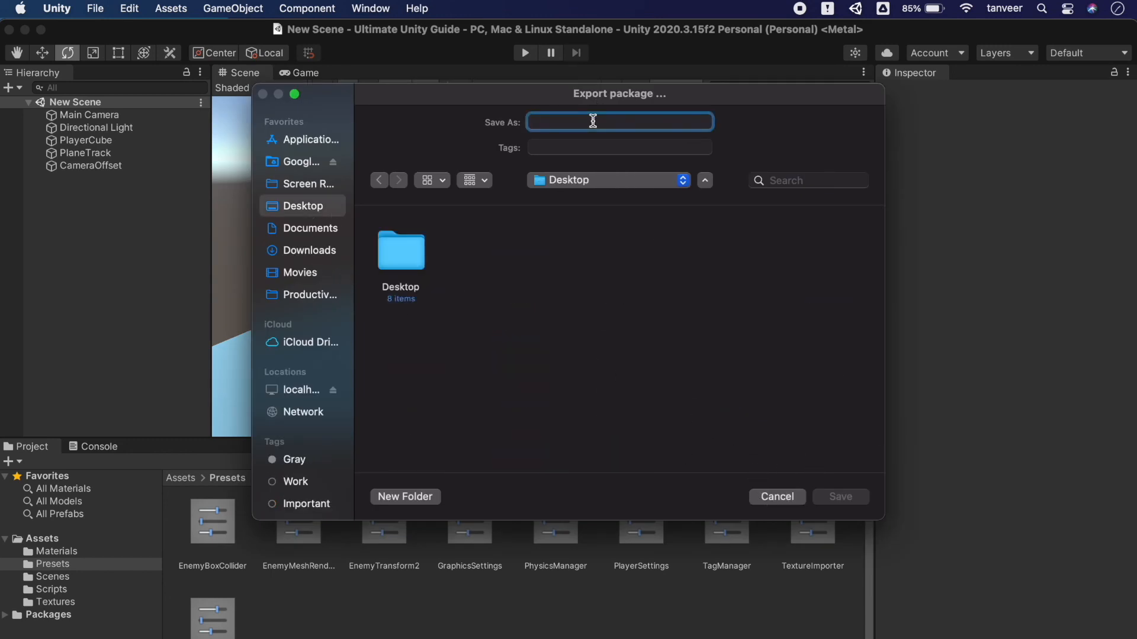
{"action": "type", "text": "Prese"}
{"action": "type", "text": "ts"}
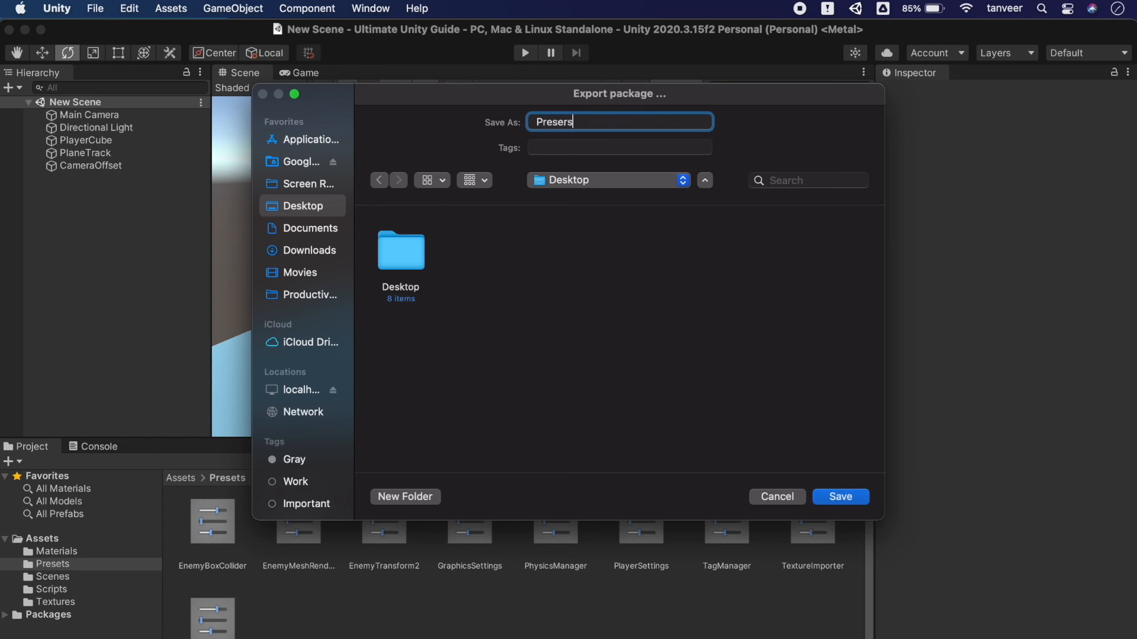
{"action": "left_click", "coordinate": [826, 501]}
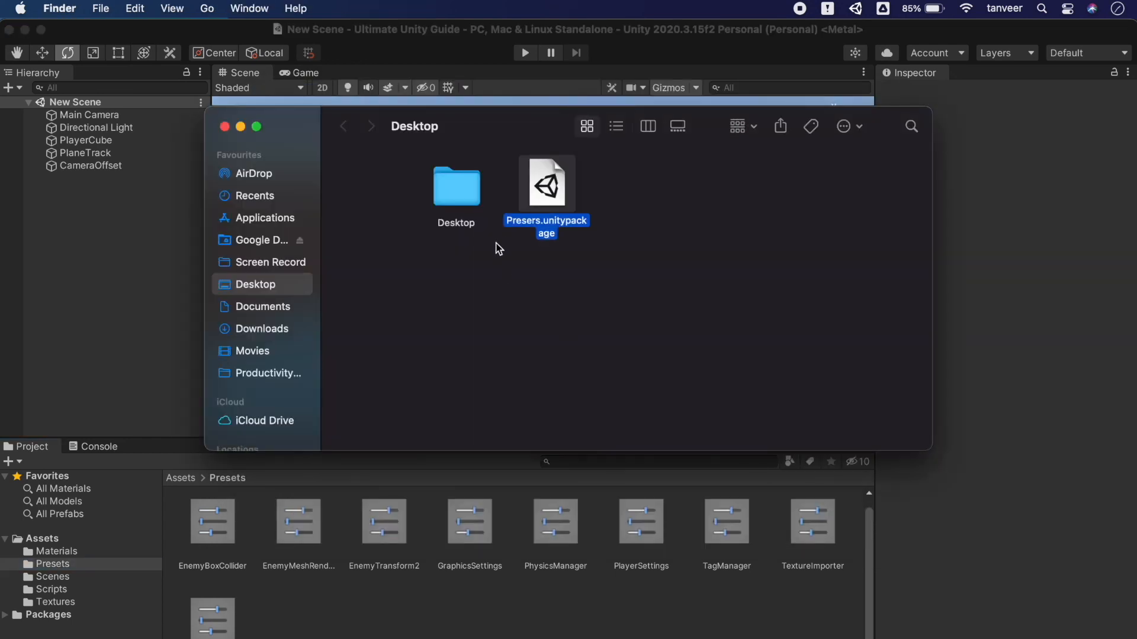
{"action": "left_click", "coordinate": [224, 126]}
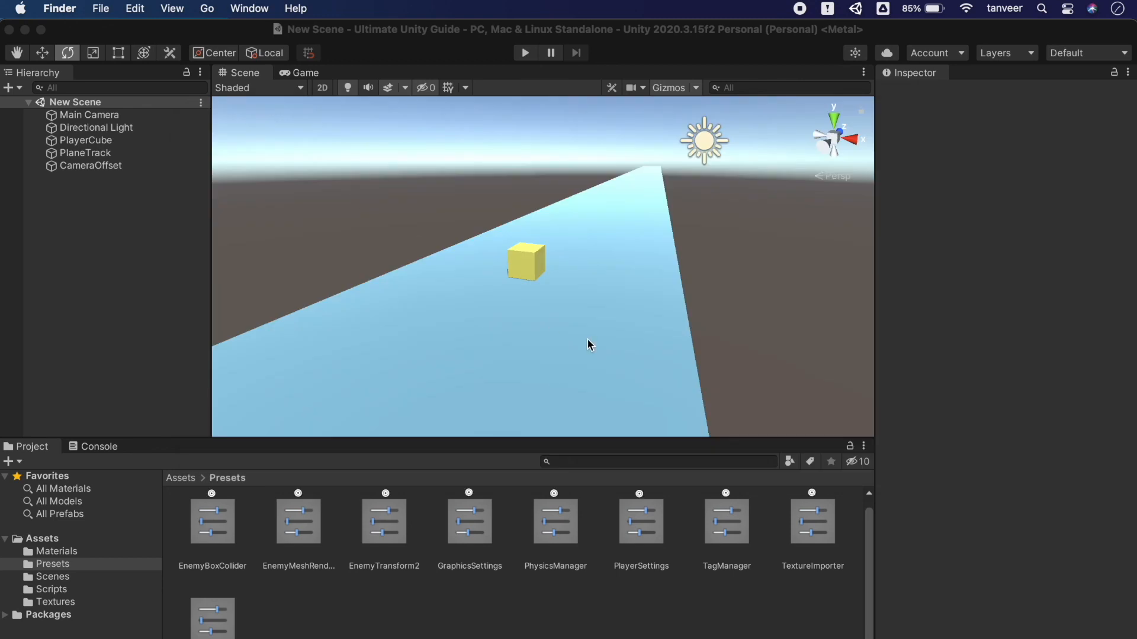